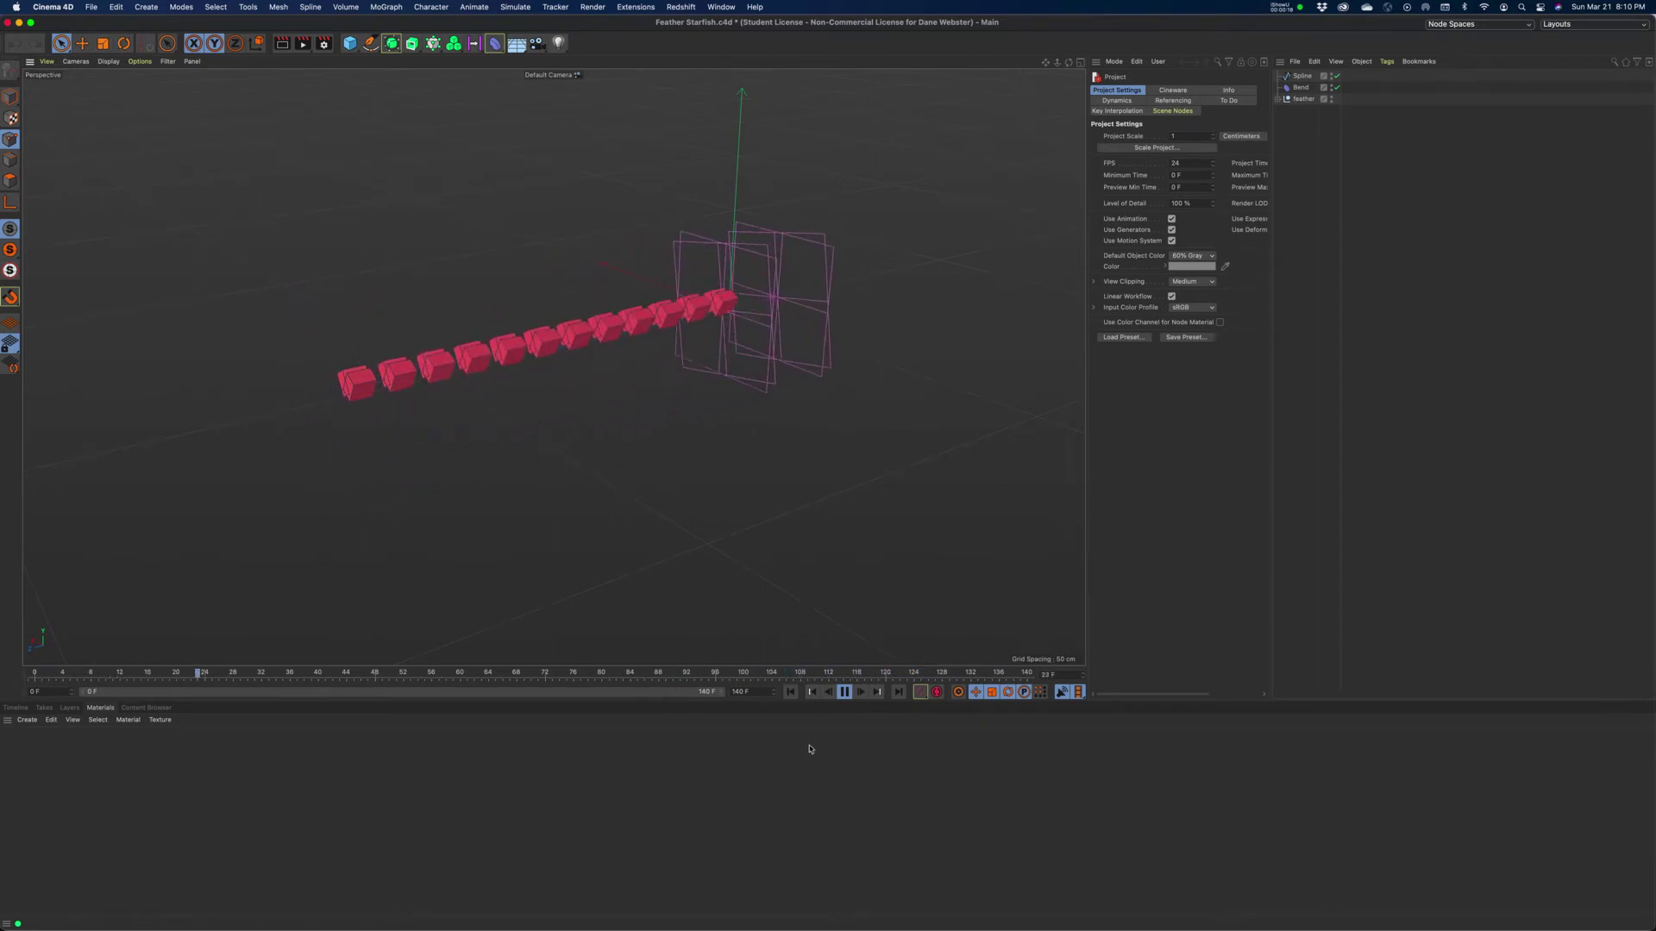
- Play the feather animation from the first frame and stop it near the end
{"action": "left_click", "coordinate": [845, 693]}
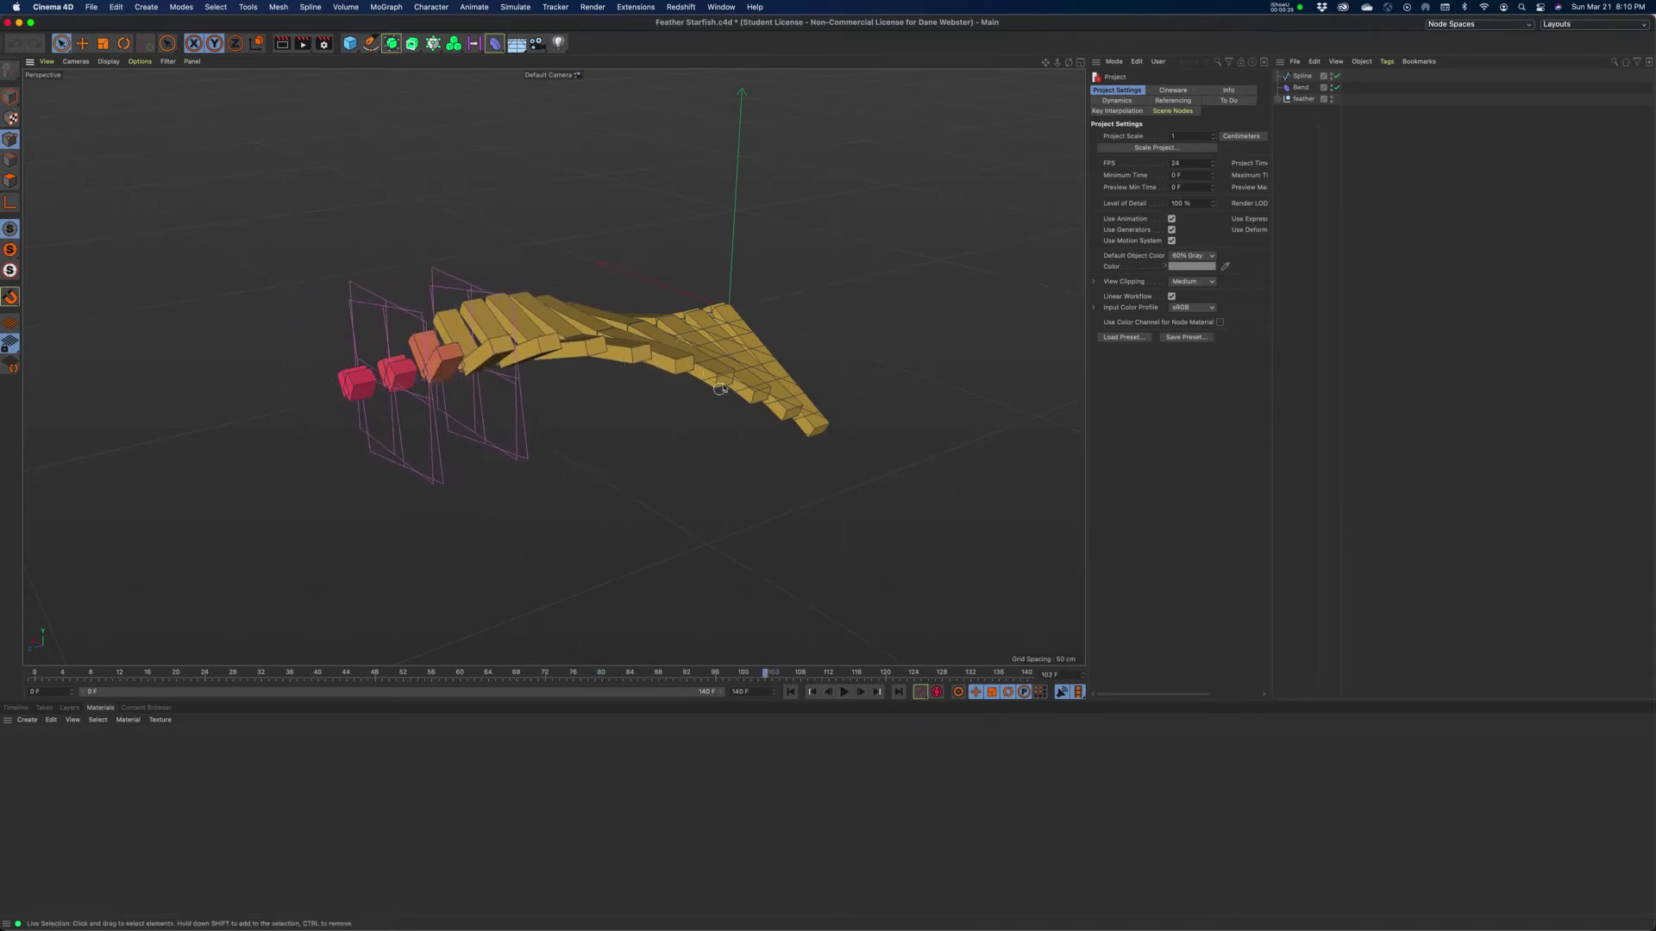
{"action": "left_click", "coordinate": [791, 693]}
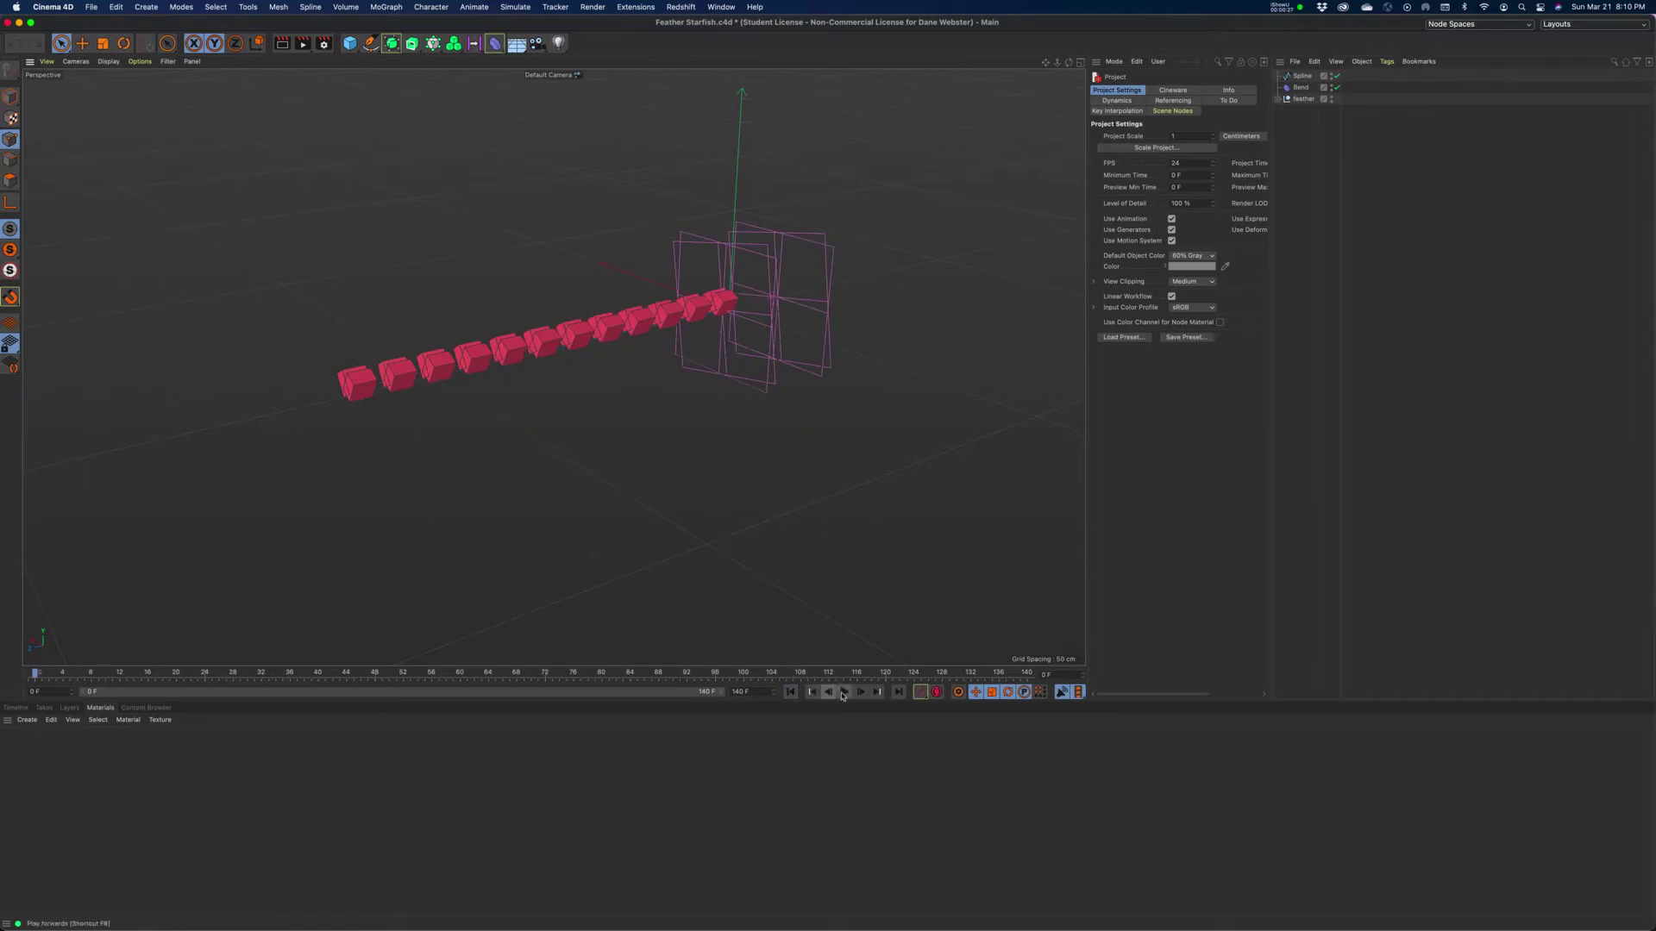
{"action": "left_click", "coordinate": [844, 693]}
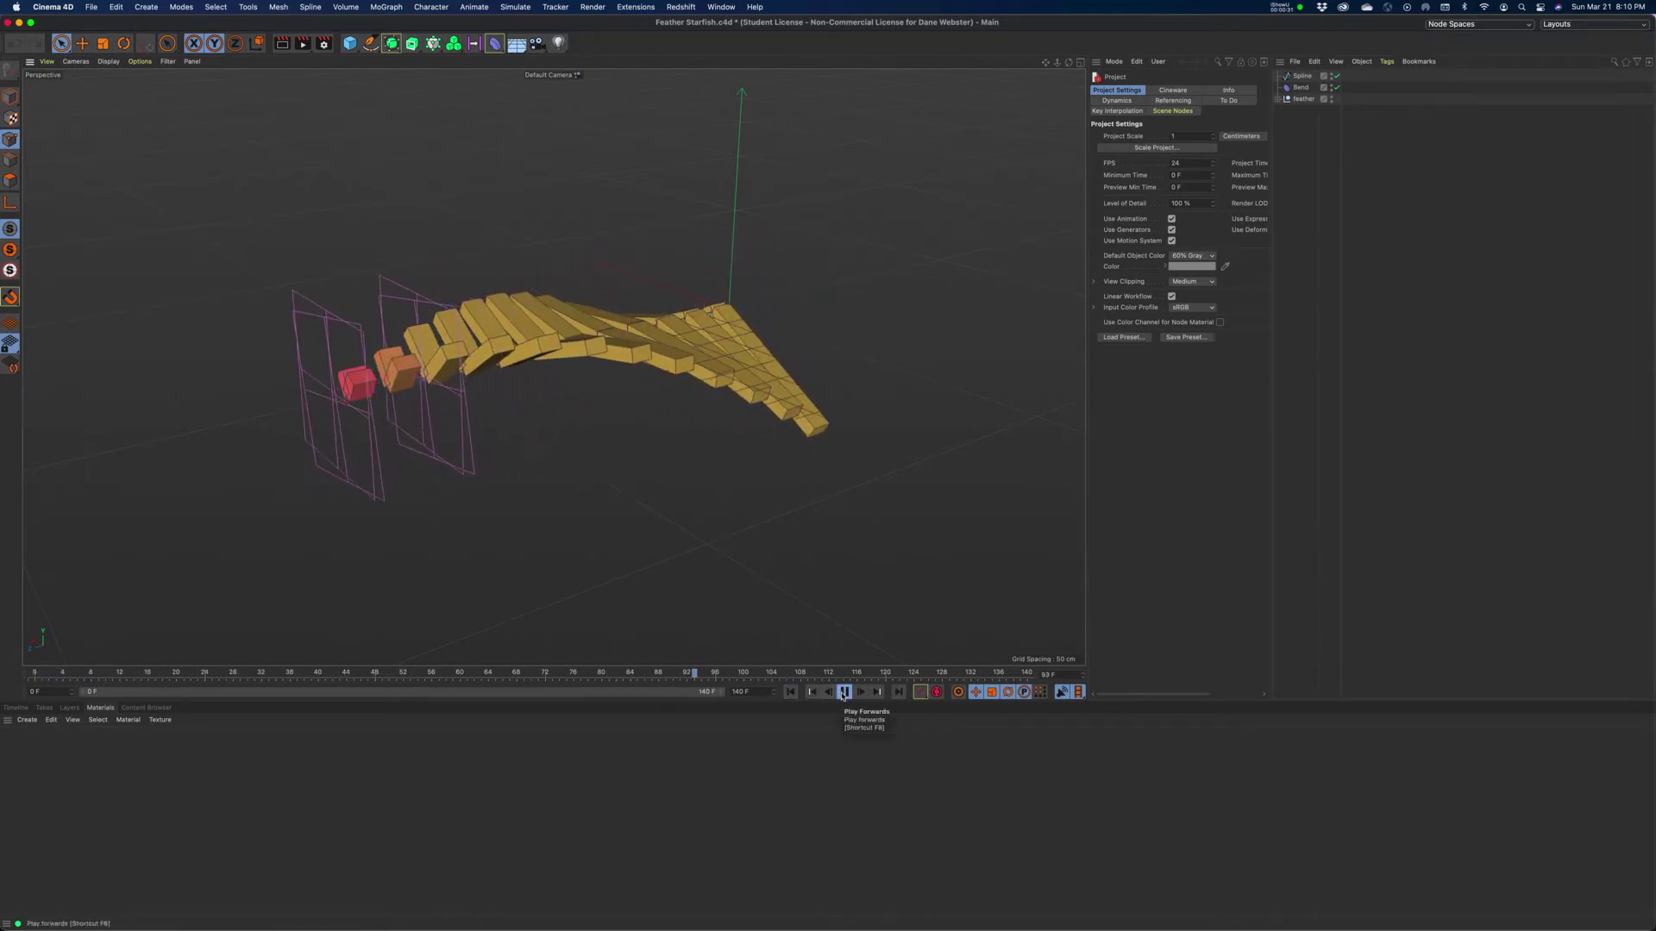
{"action": "left_click", "coordinate": [845, 693]}
- Turn on the Spline object's display color and set it to a fully saturated blue
{"action": "left_click", "coordinate": [1302, 76]}
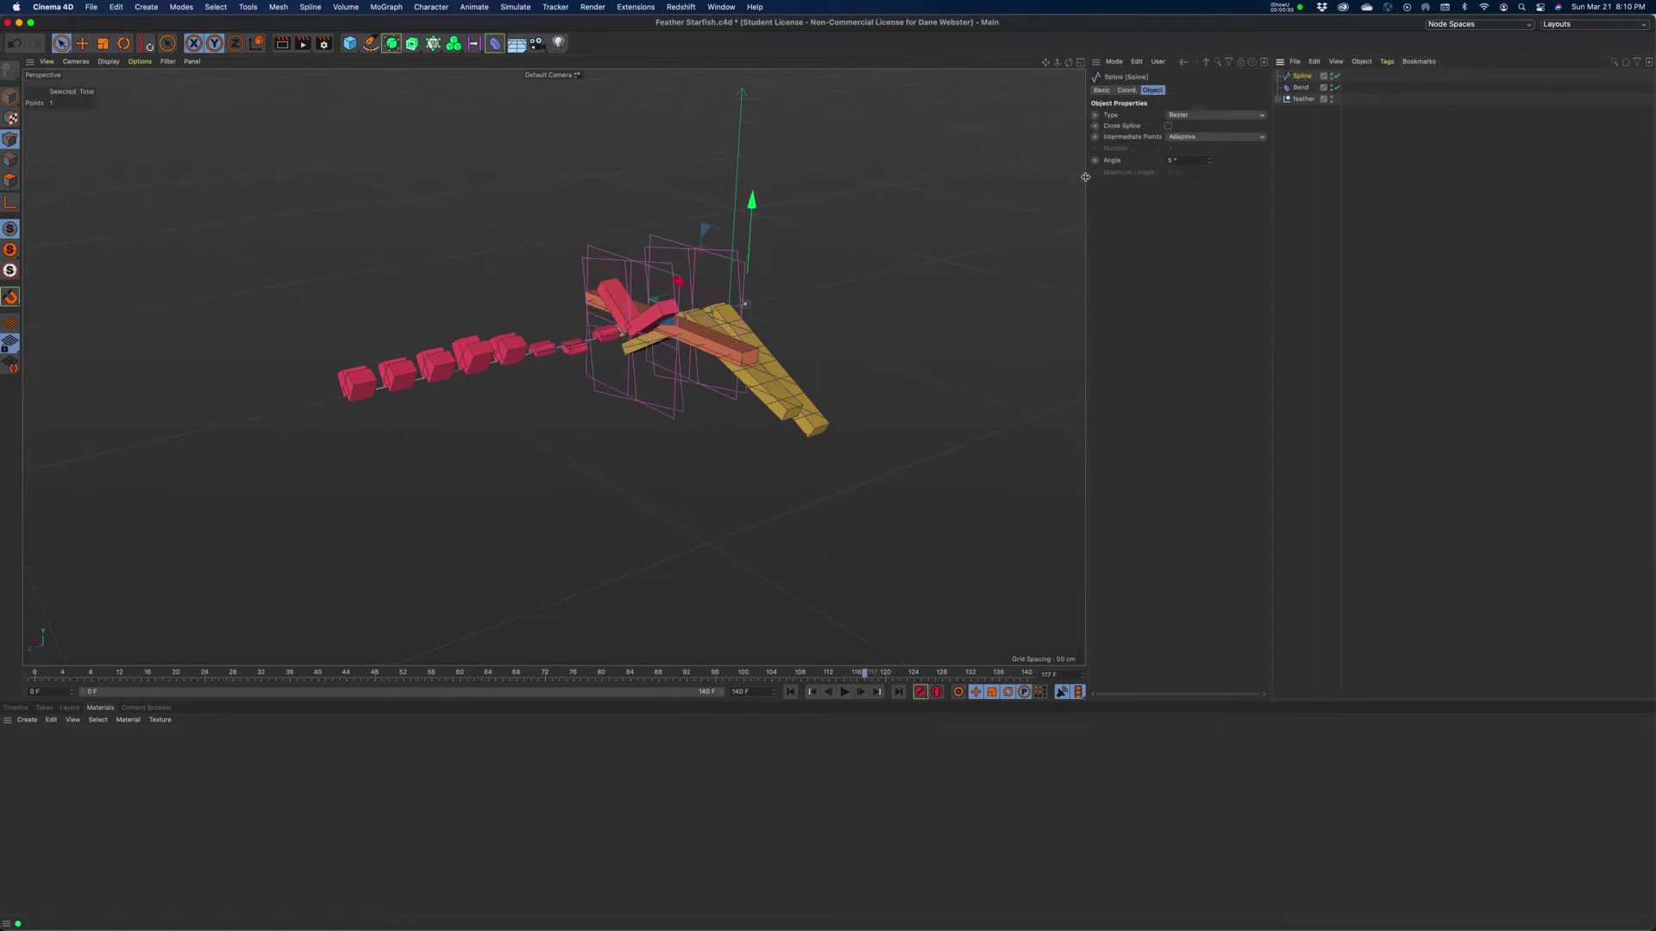
{"action": "left_click_drag", "start_coordinate": [1086, 177], "coordinate": [1018, 177]}
{"action": "left_click", "coordinate": [1051, 91]}
{"action": "left_click", "coordinate": [1034, 91]}
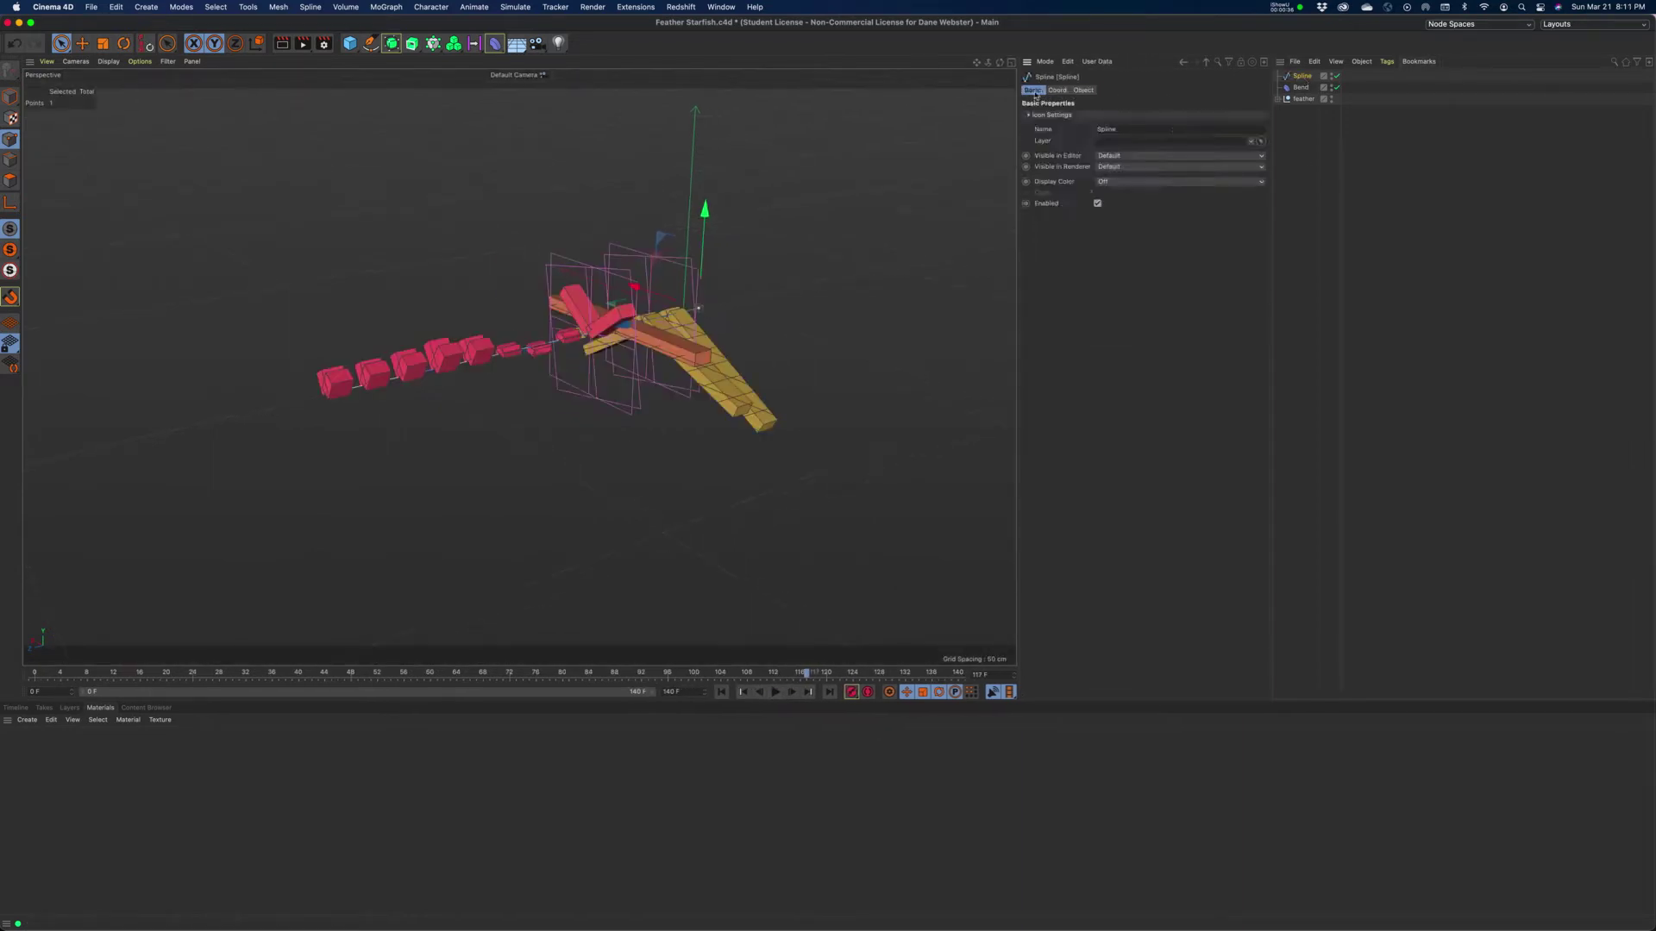
{"action": "left_click", "coordinate": [1106, 183]}
{"action": "left_click", "coordinate": [1110, 203]}
{"action": "left_click", "coordinate": [1122, 191]}
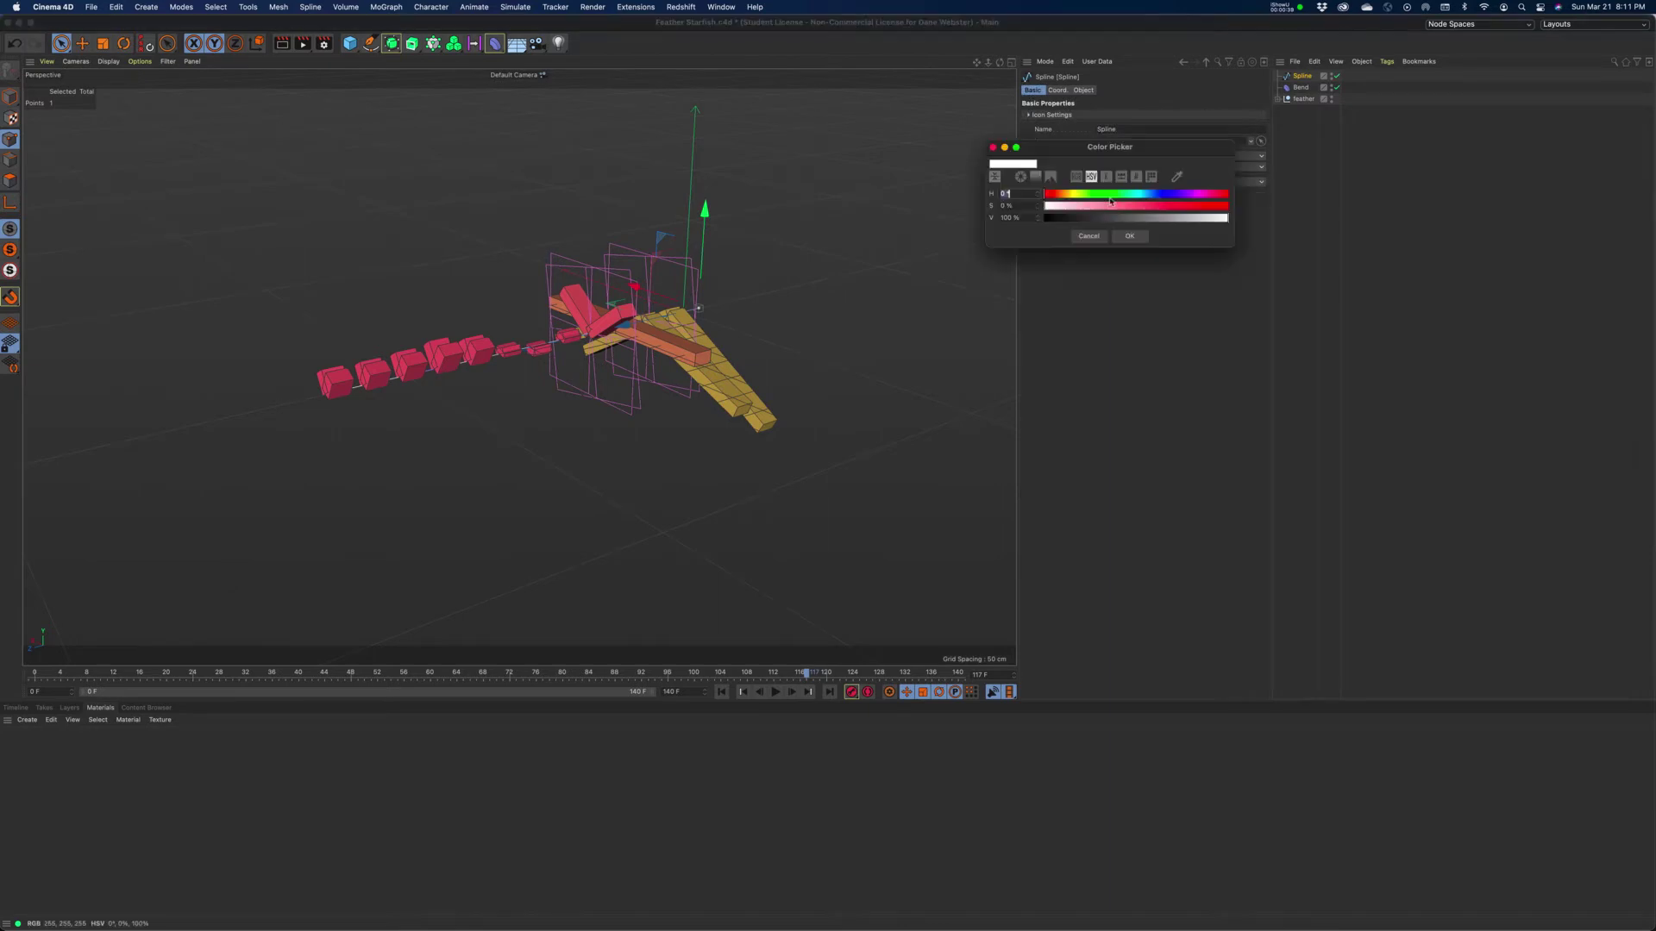
{"action": "left_click_drag", "start_coordinate": [1202, 204], "coordinate": [1249, 210]}
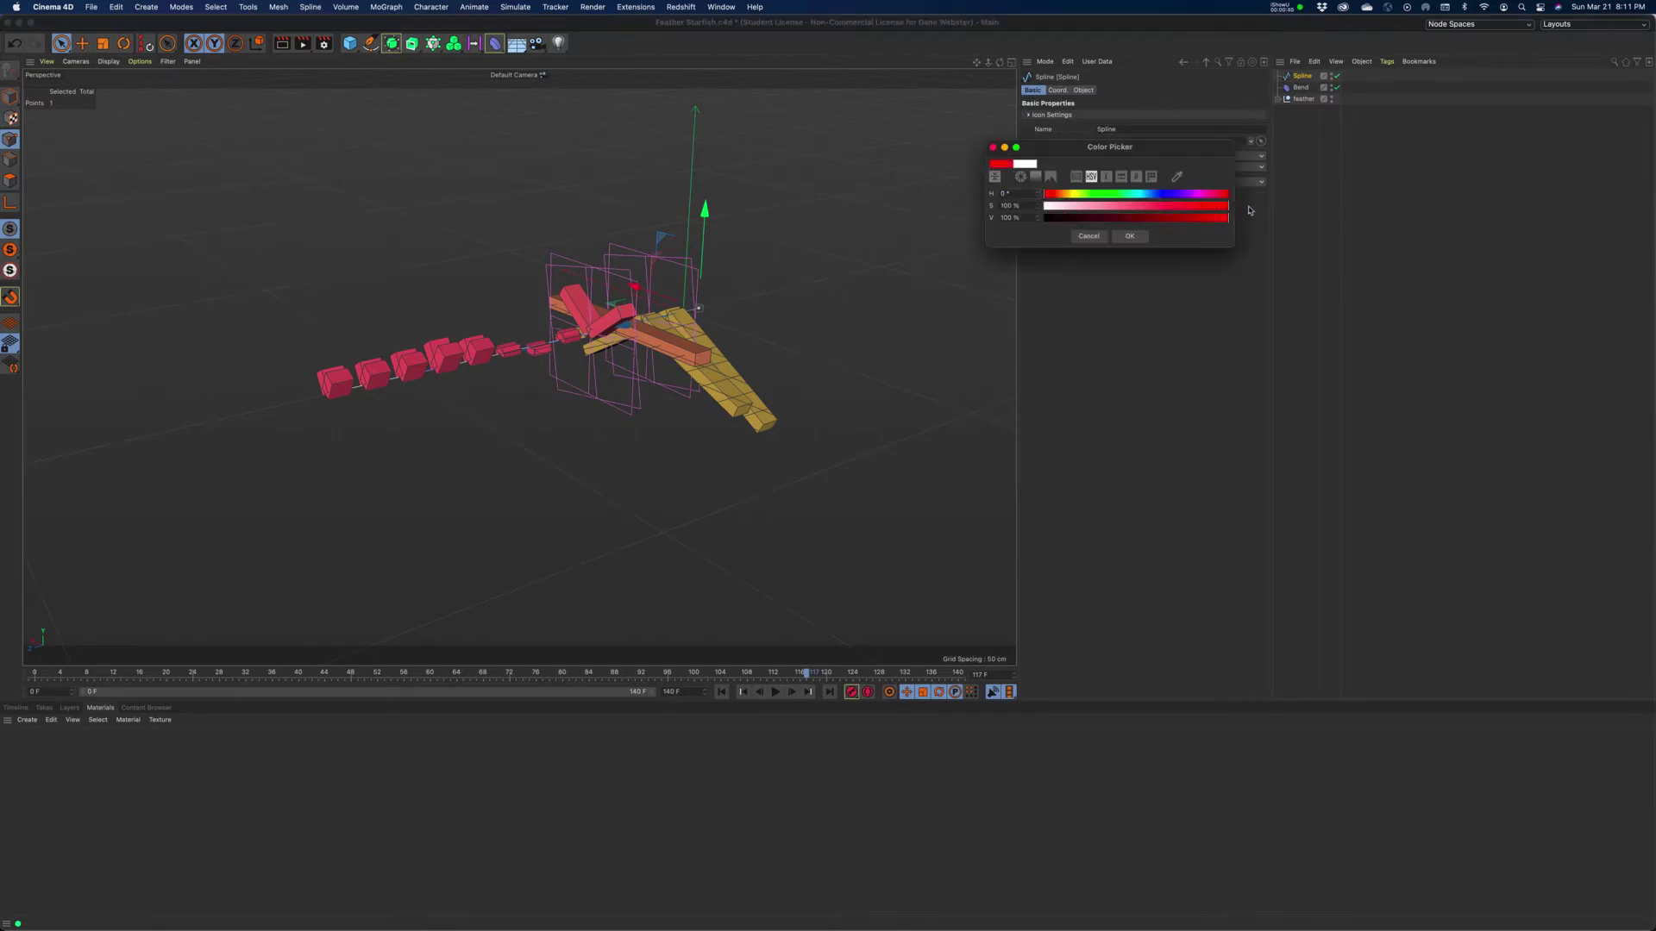
{"action": "left_click", "coordinate": [1155, 194]}
{"action": "left_click", "coordinate": [1129, 236]}
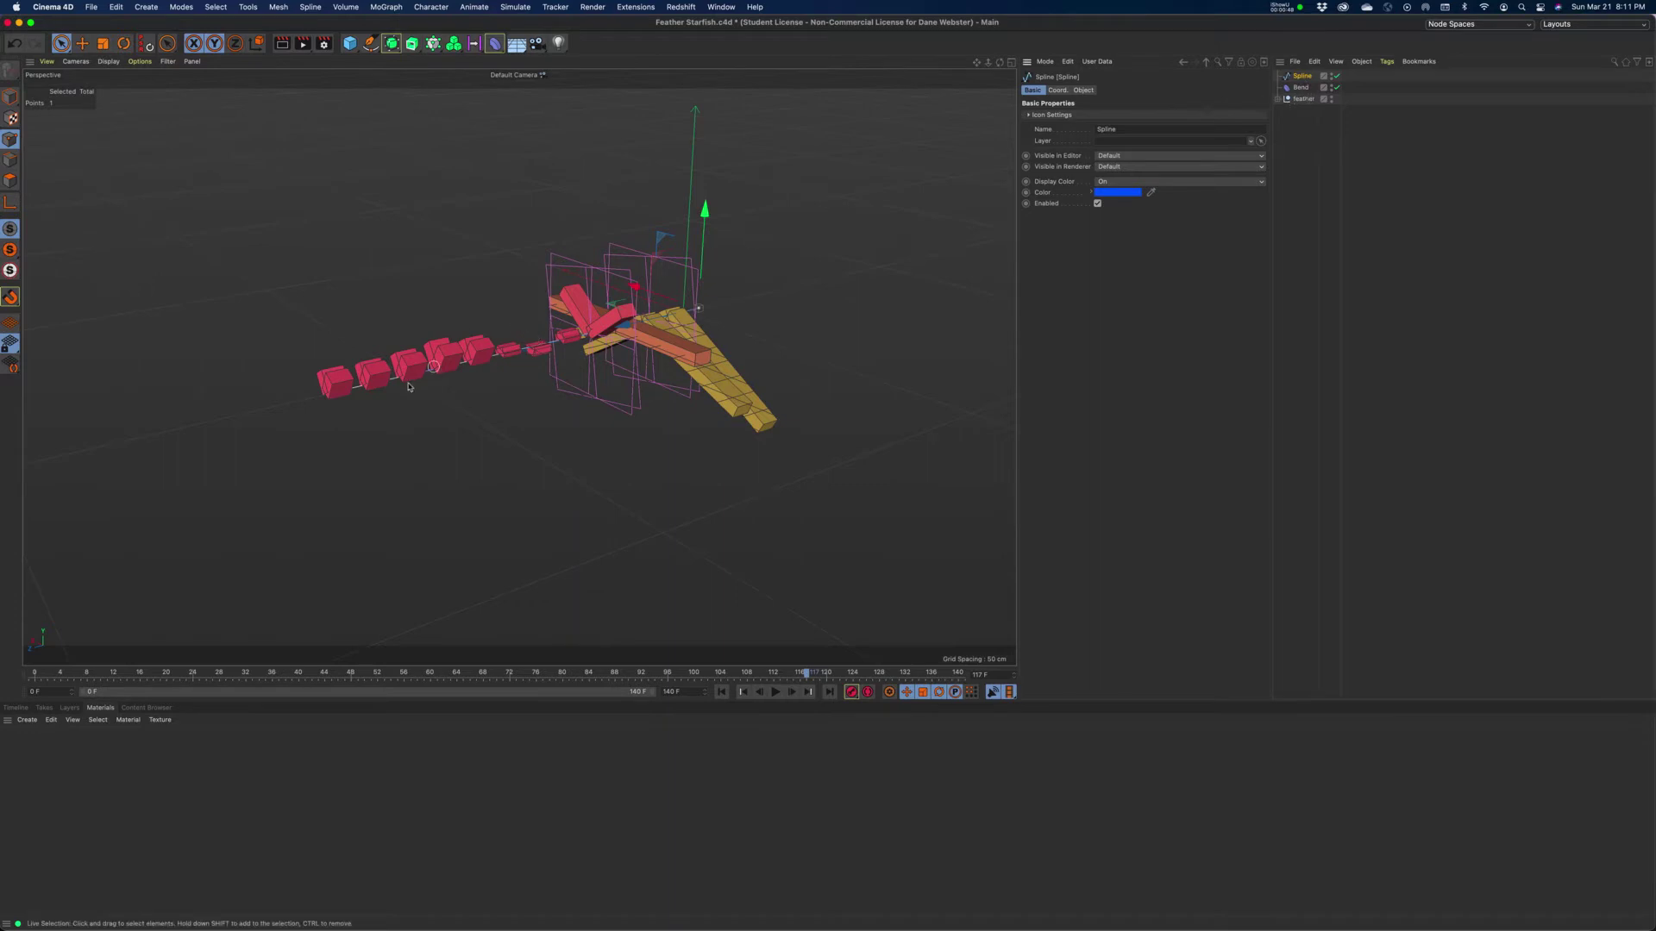
- Replay the animation from the first frame to check the blue spline against the moving feather
{"action": "left_click", "coordinate": [721, 691]}
{"action": "left_click", "coordinate": [776, 692]}
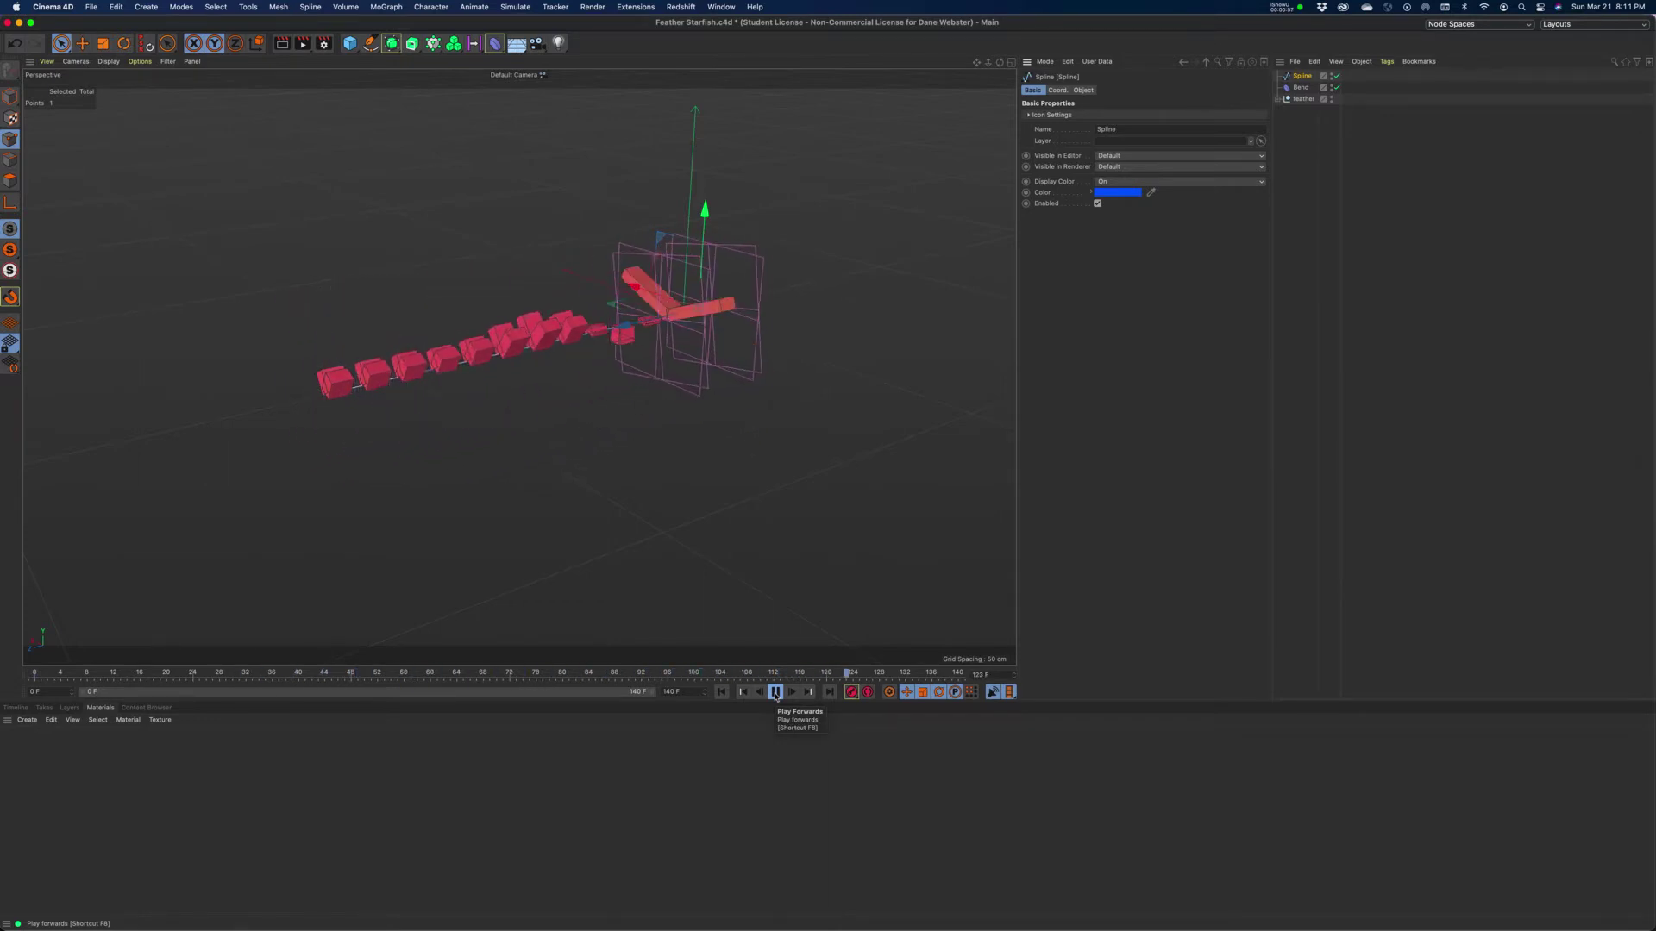
{"action": "left_click", "coordinate": [776, 692]}
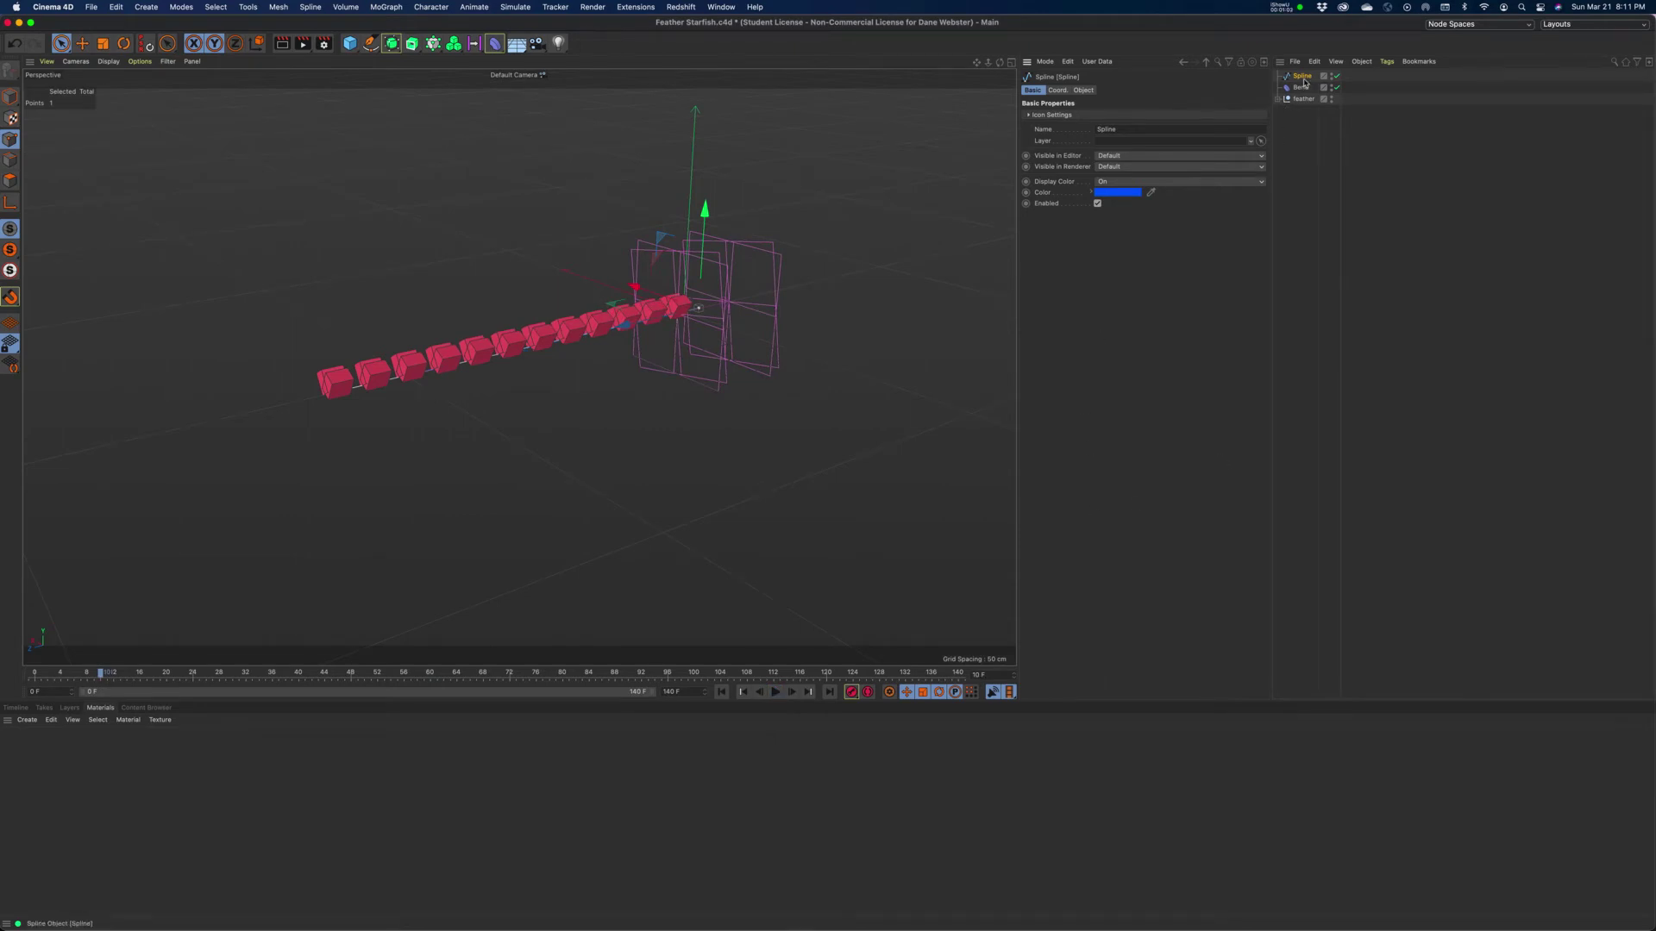
- Hide the feather object, add a Formula deformer and move it along its Z axis over the spline
{"action": "left_click", "coordinate": [1333, 99]}
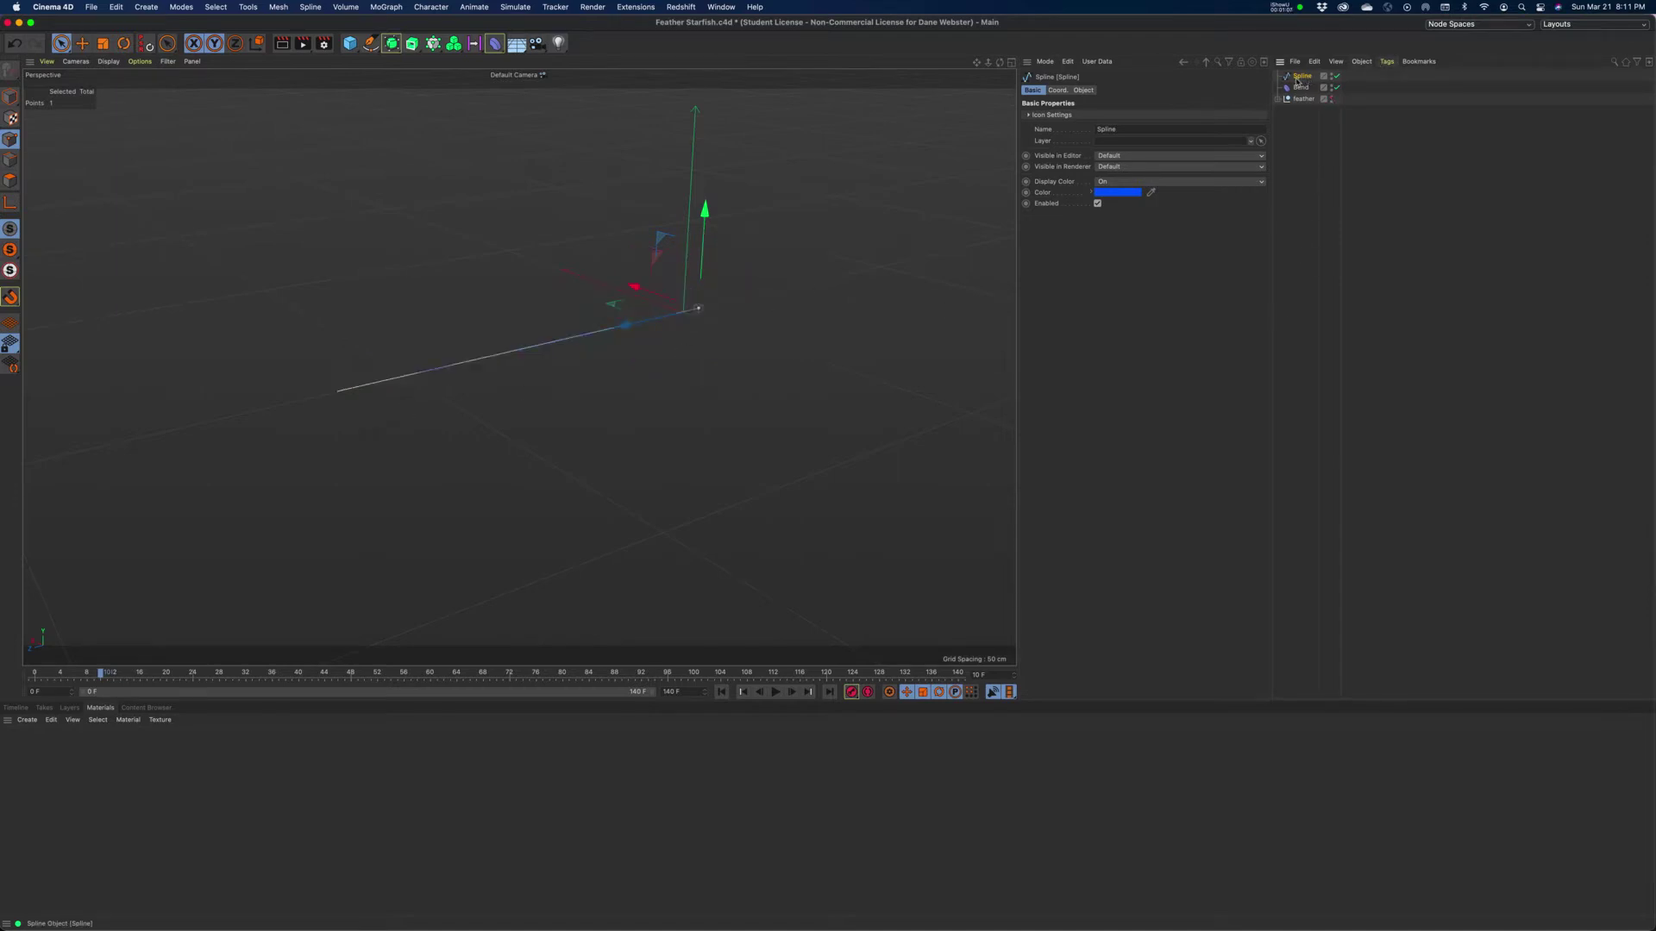
{"action": "left_click", "coordinate": [494, 43]}
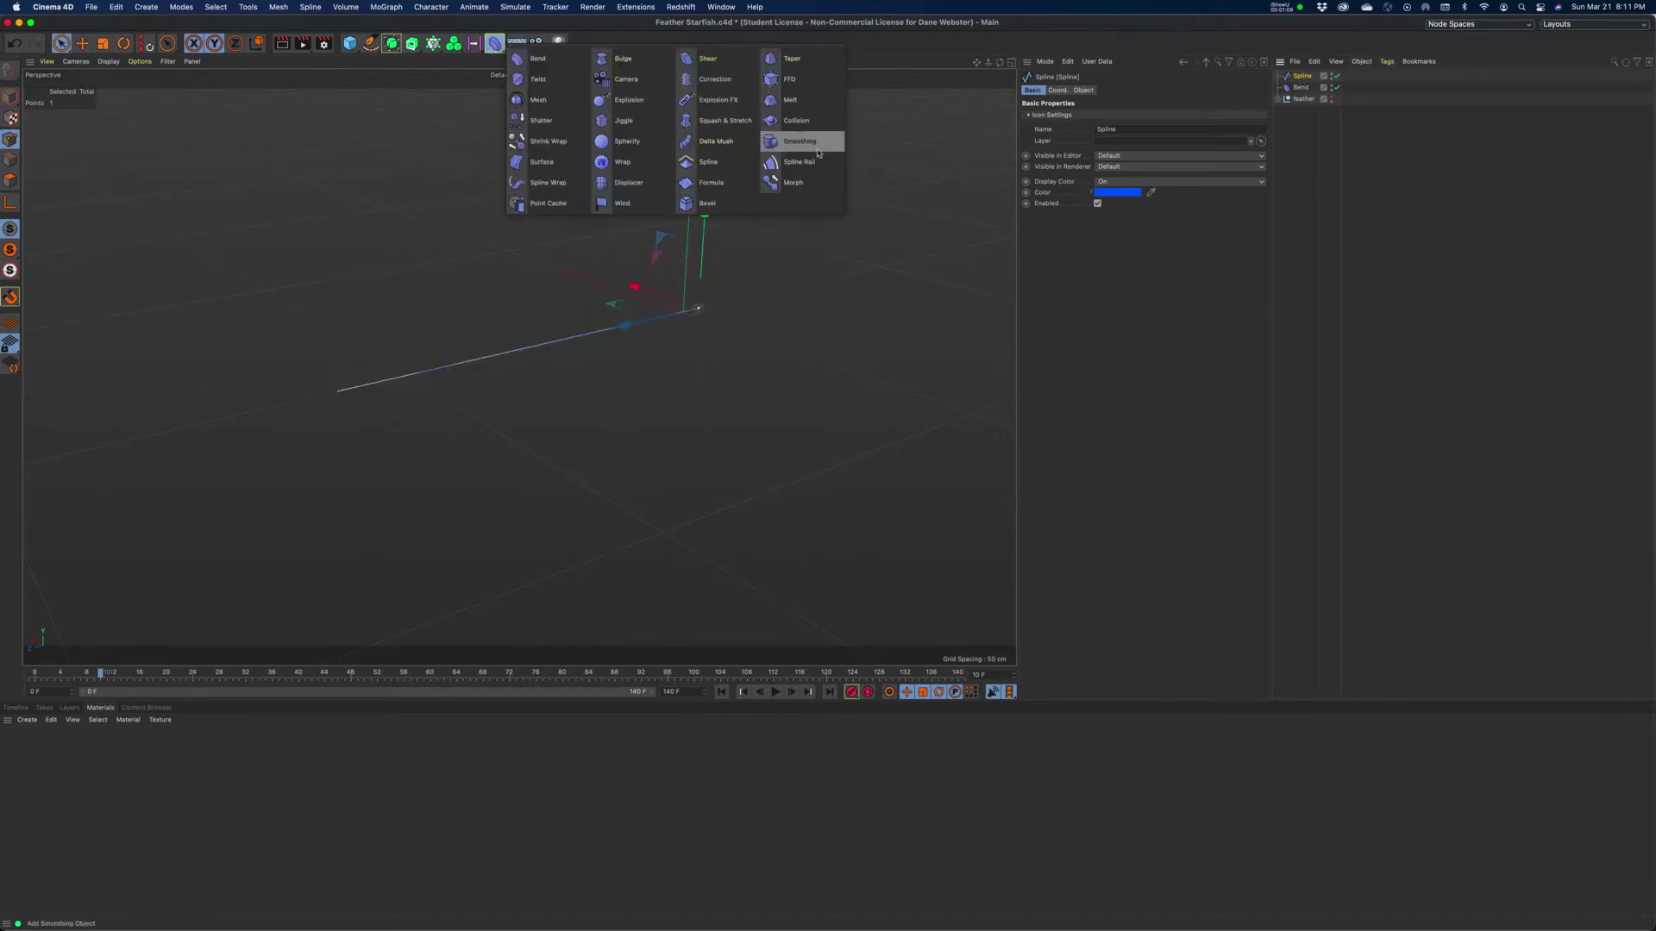
{"action": "left_click", "coordinate": [714, 182]}
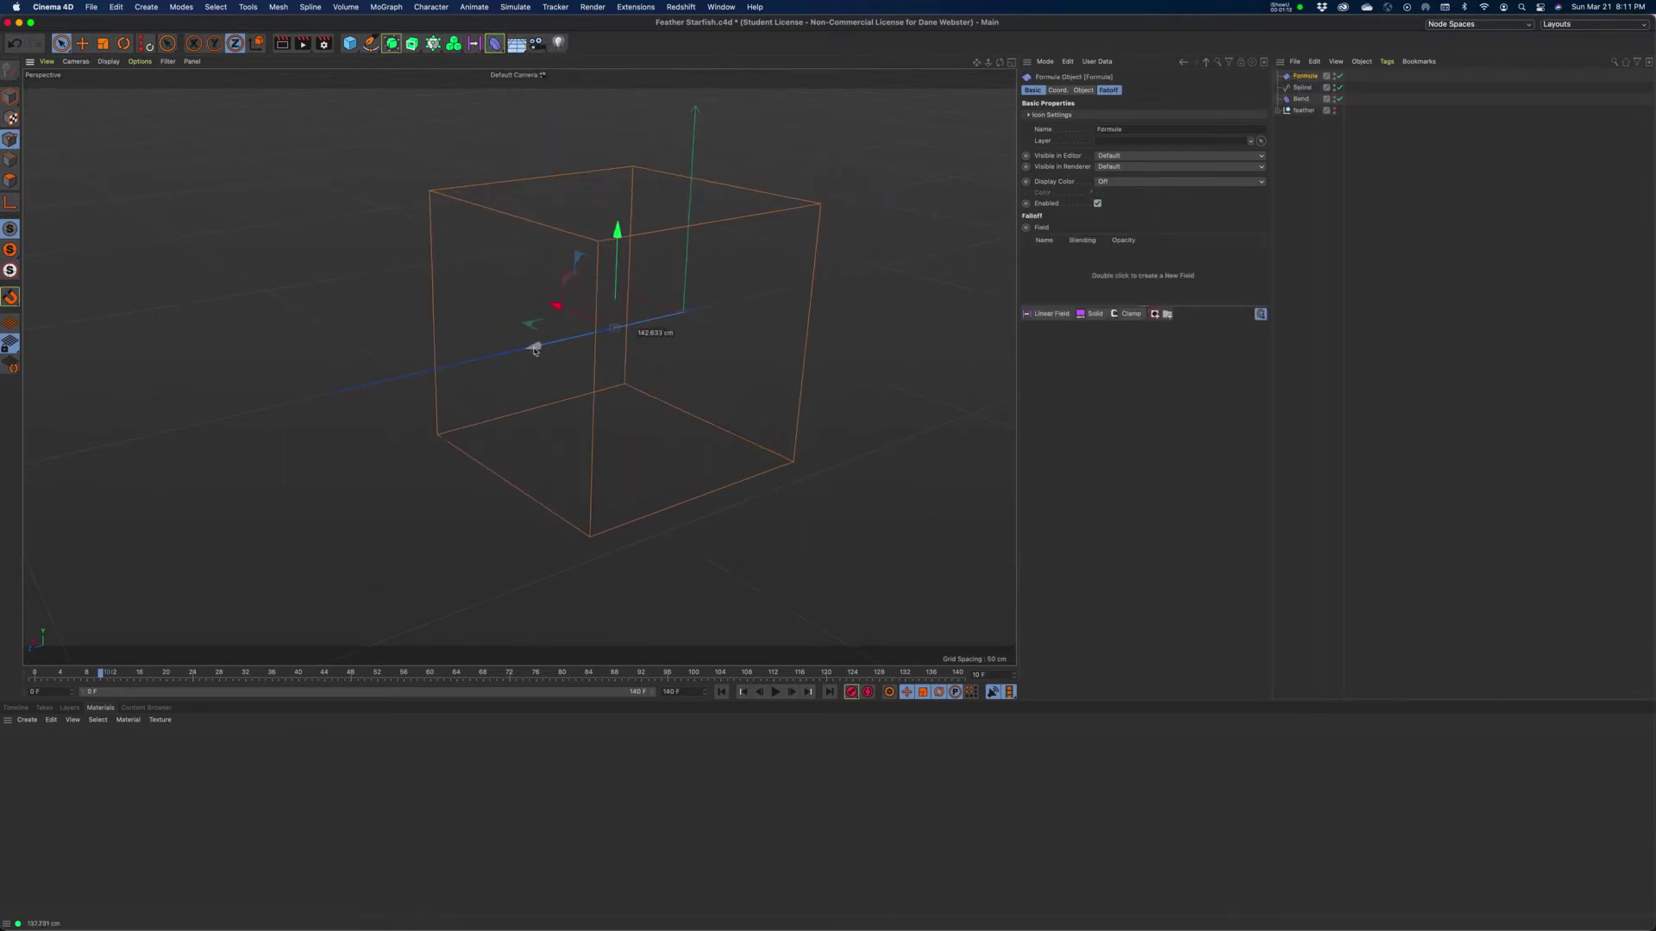
{"action": "left_click_drag", "start_coordinate": [535, 351], "coordinate": [521, 352]}
- Unhide the feather and play the animation from the first frame to check the Formula deformer's effect
{"action": "left_click", "coordinate": [722, 693]}
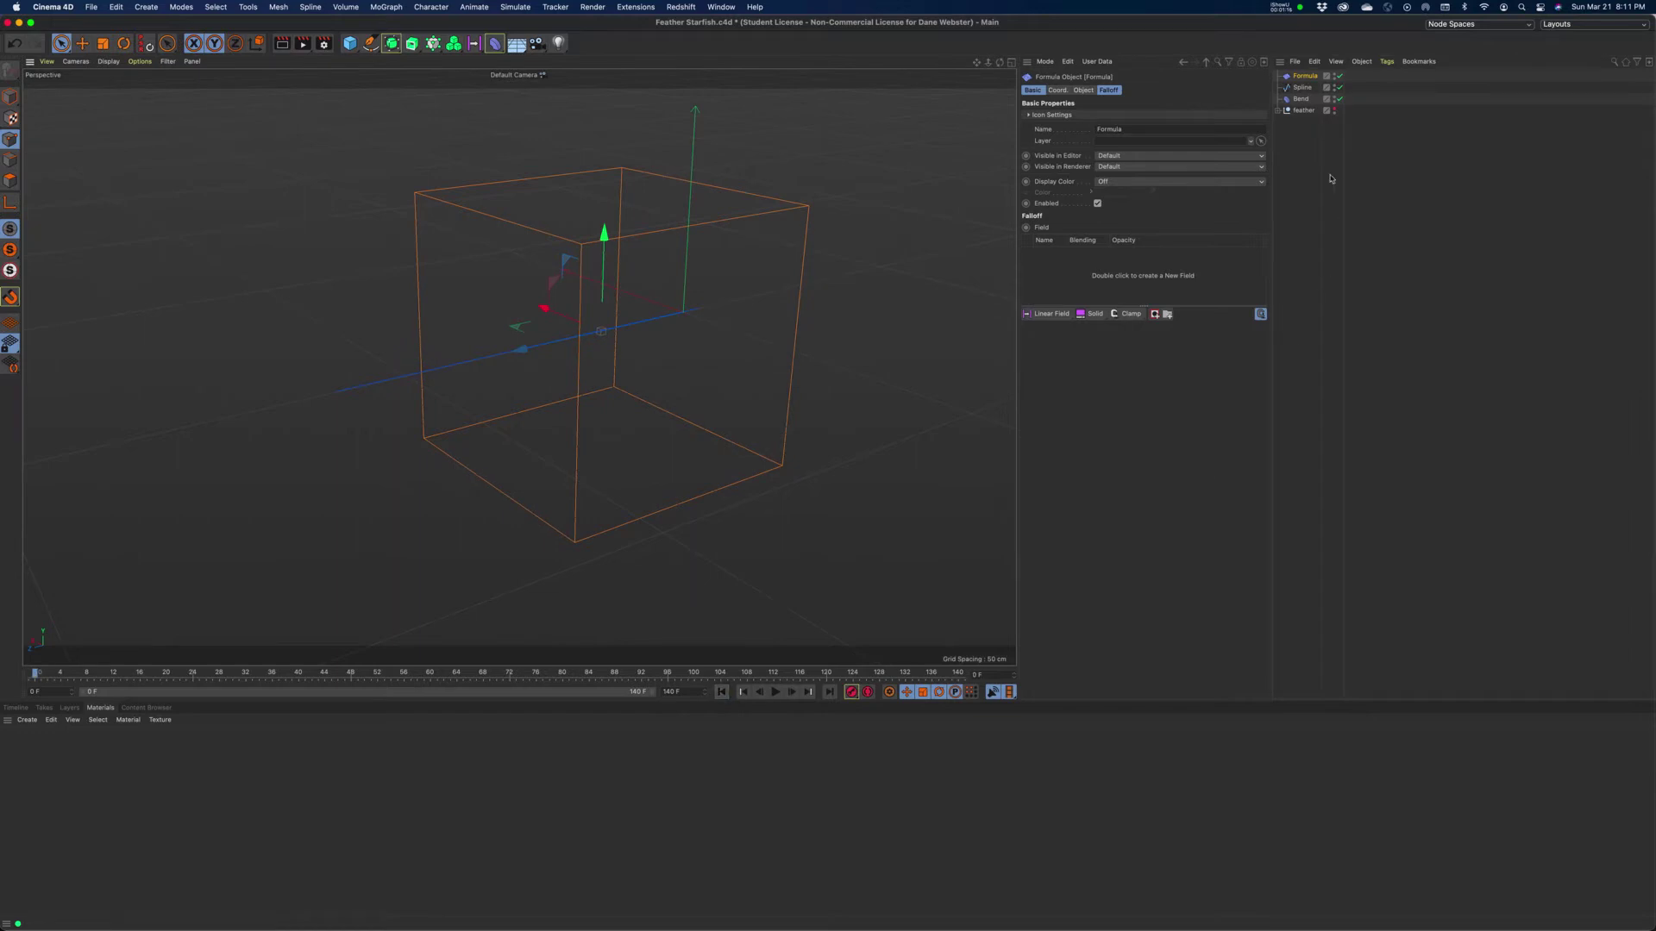
{"action": "left_click", "coordinate": [1333, 109]}
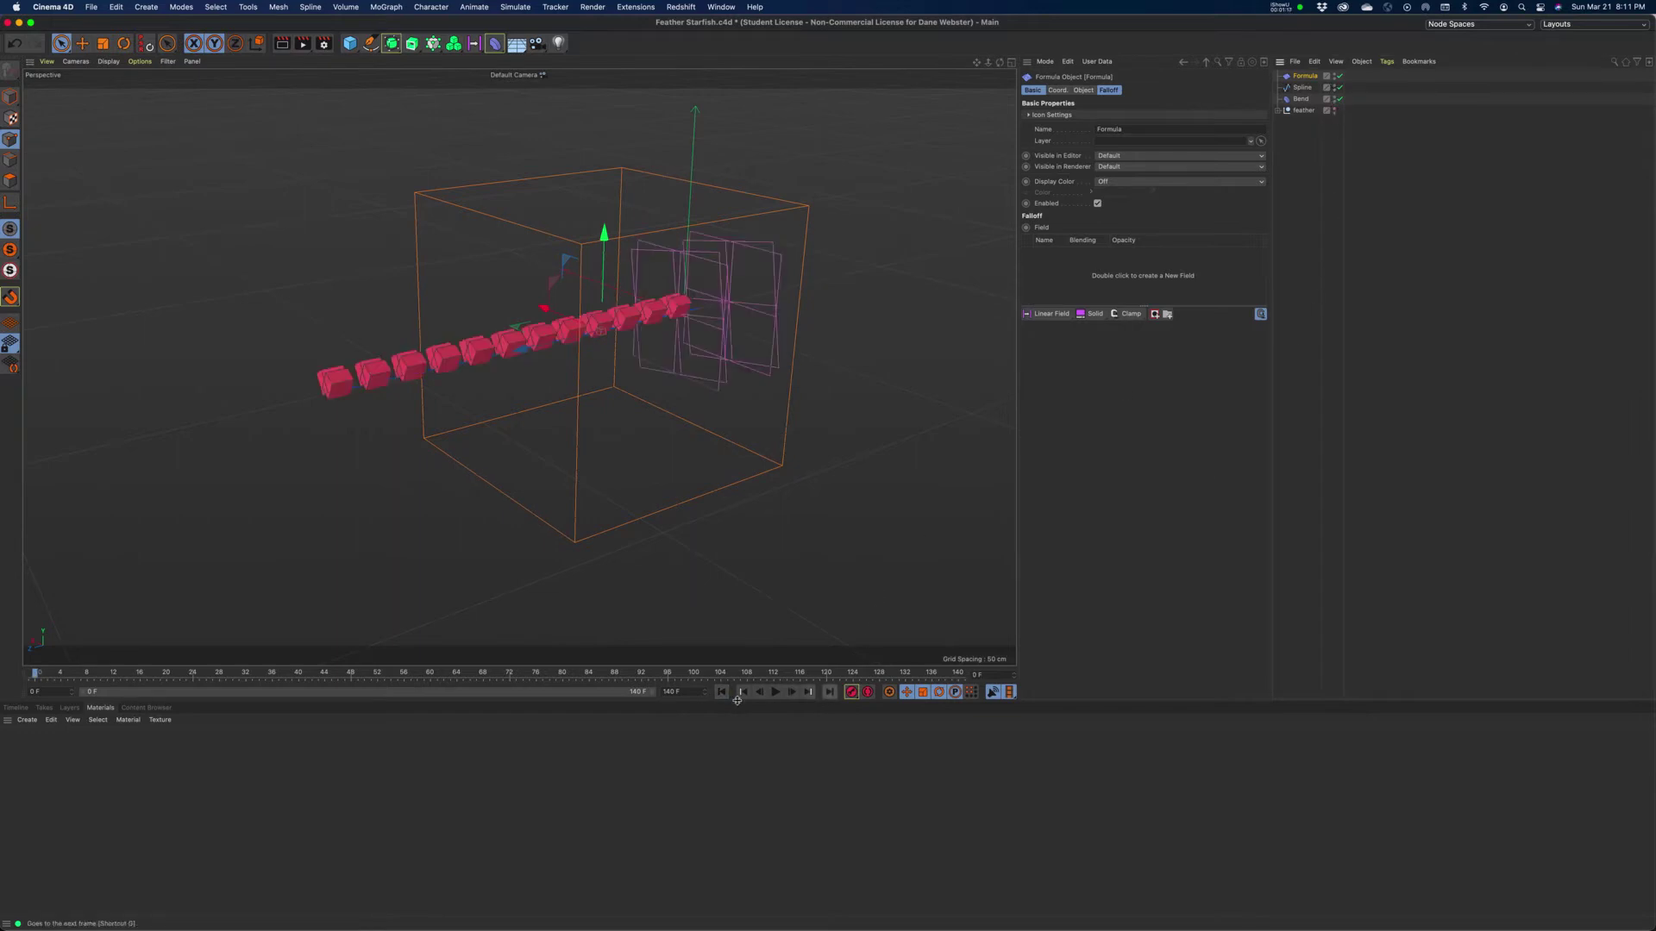
{"action": "left_click", "coordinate": [777, 692]}
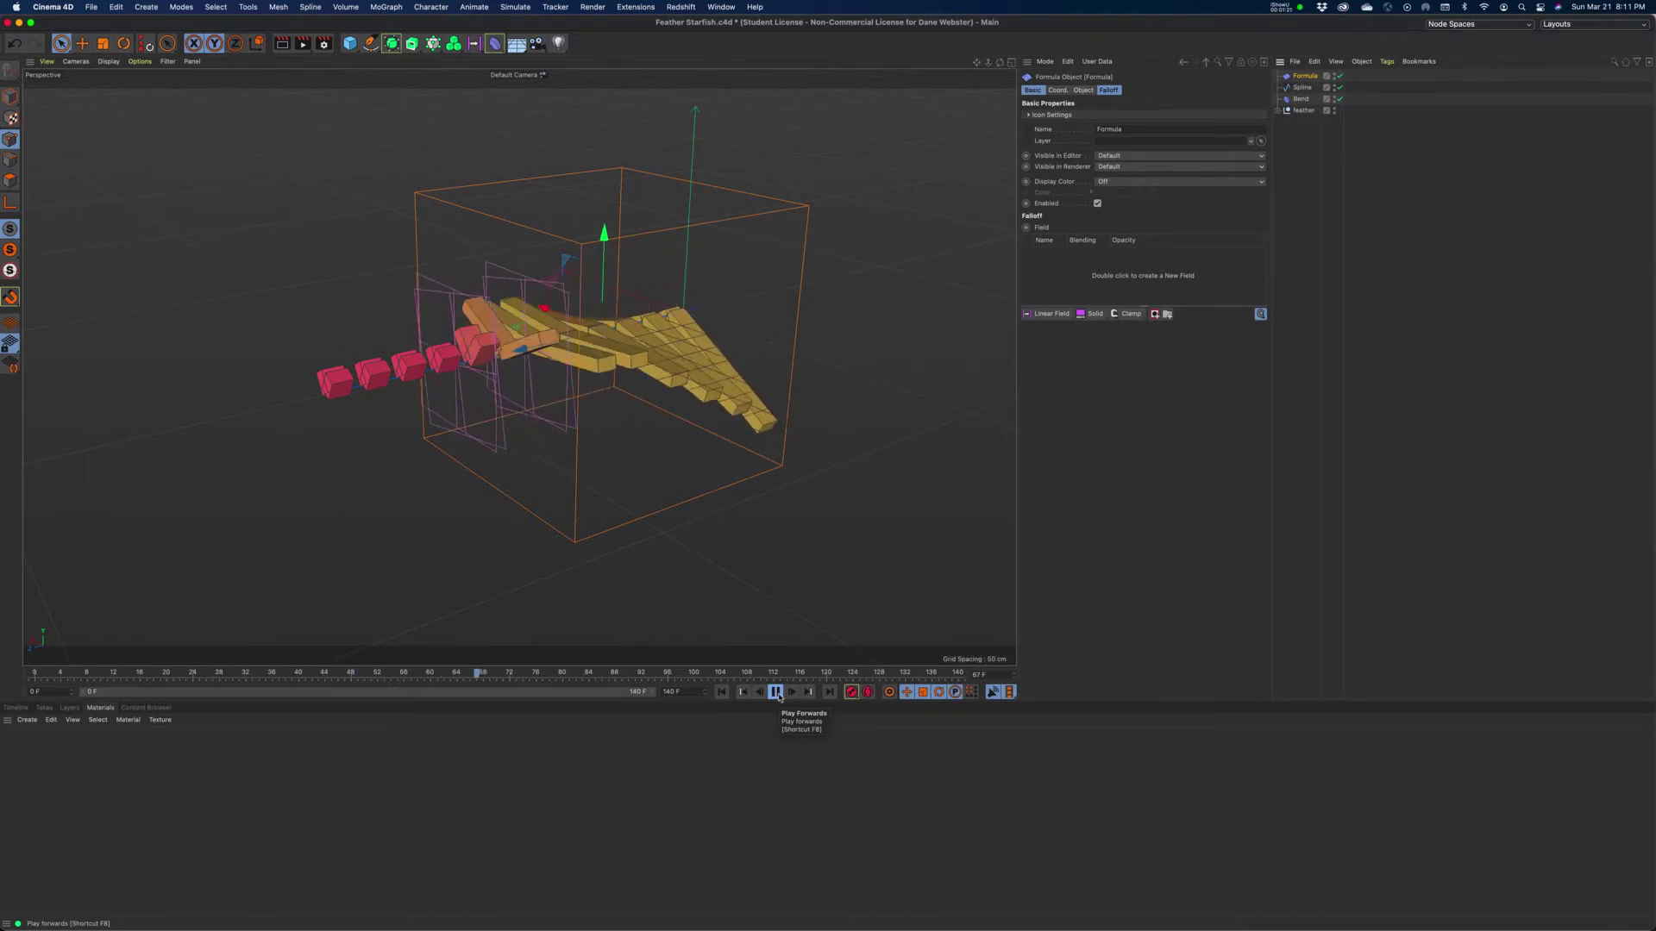
{"action": "left_click", "coordinate": [777, 693]}
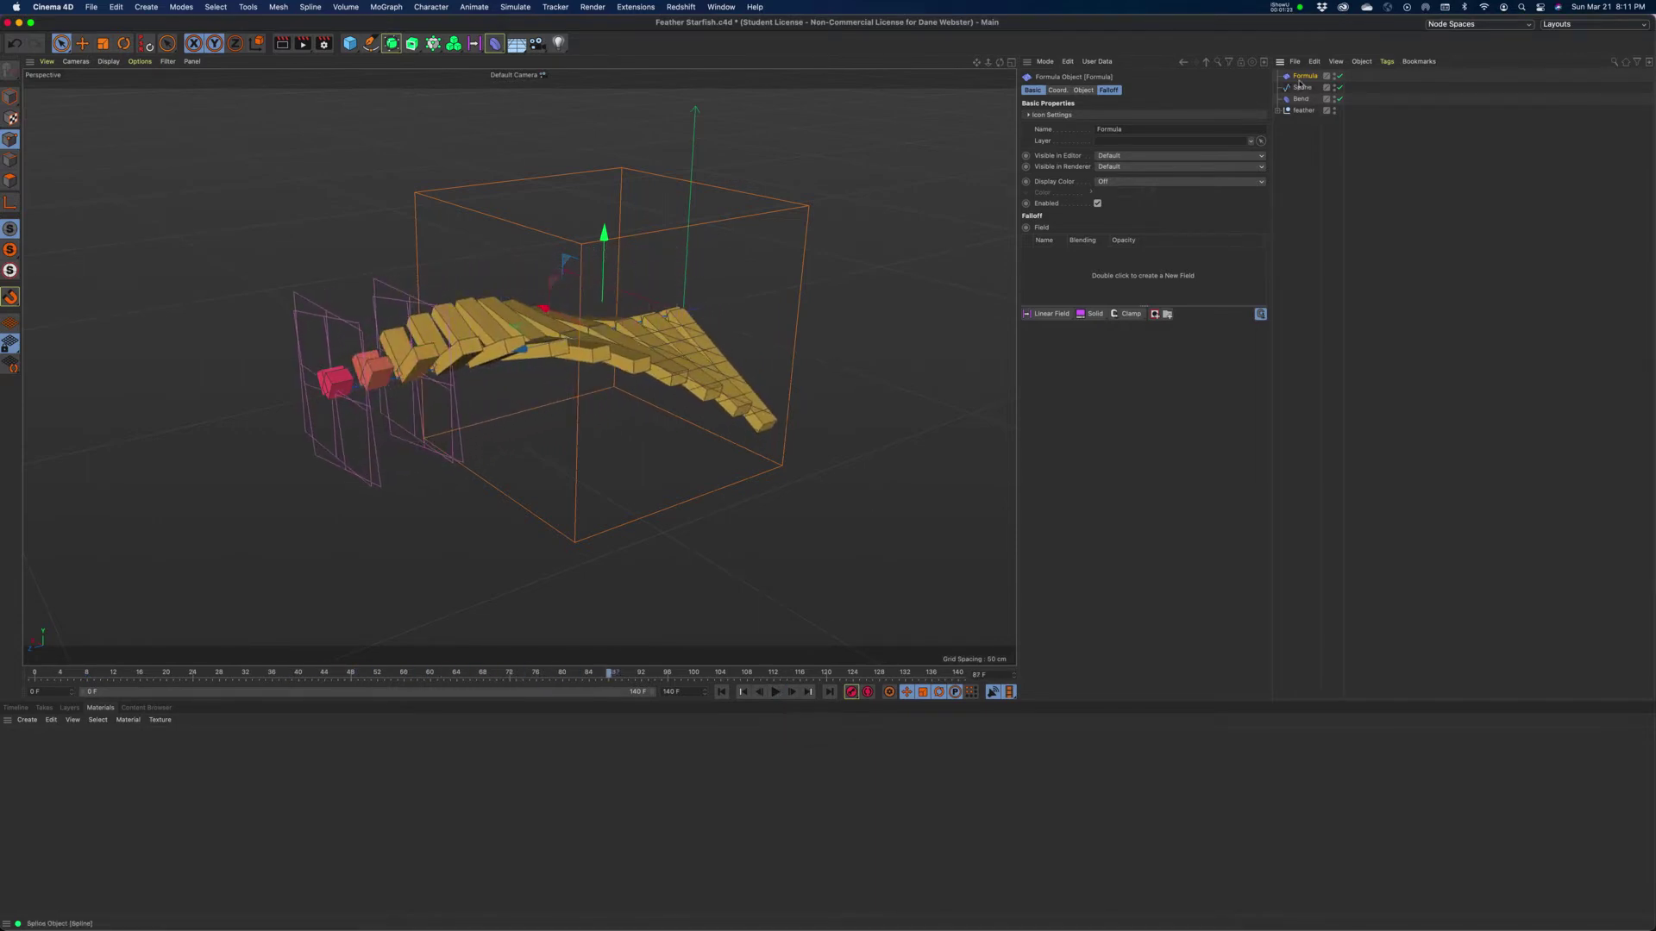
- Make the Formula deformer a child of the Spline and play the animation from the start
{"action": "left_click_drag", "start_coordinate": [1317, 82], "coordinate": [1304, 86]}
{"action": "left_click", "coordinate": [721, 693]}
{"action": "left_click", "coordinate": [776, 693]}
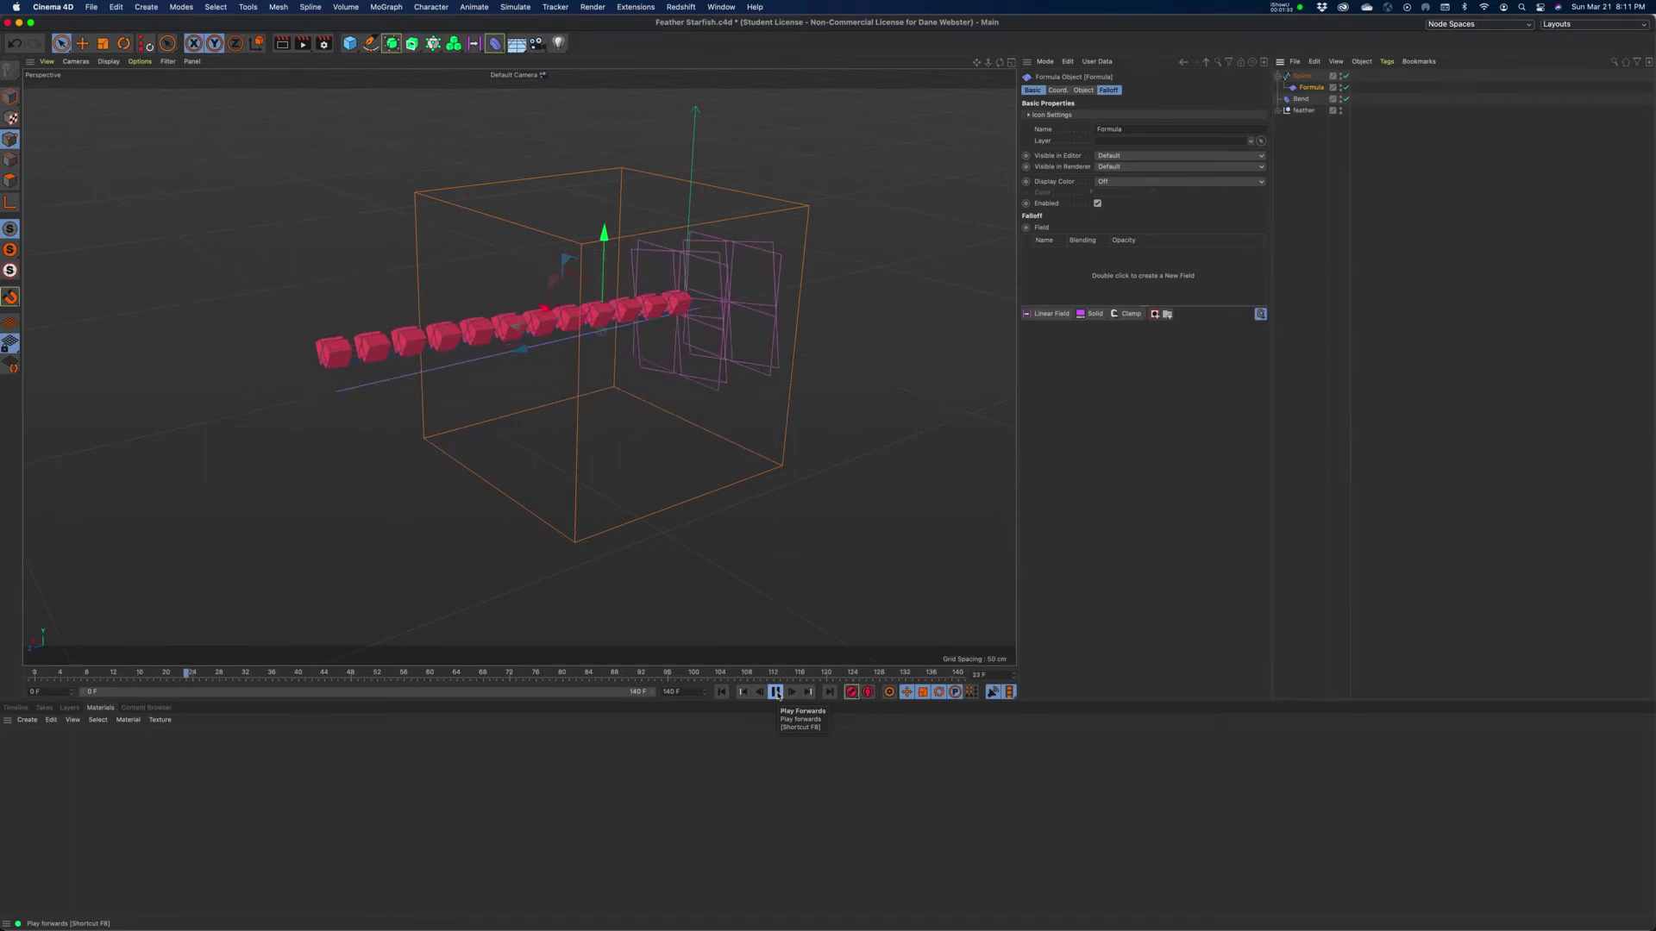
{"action": "left_click", "coordinate": [777, 693]}
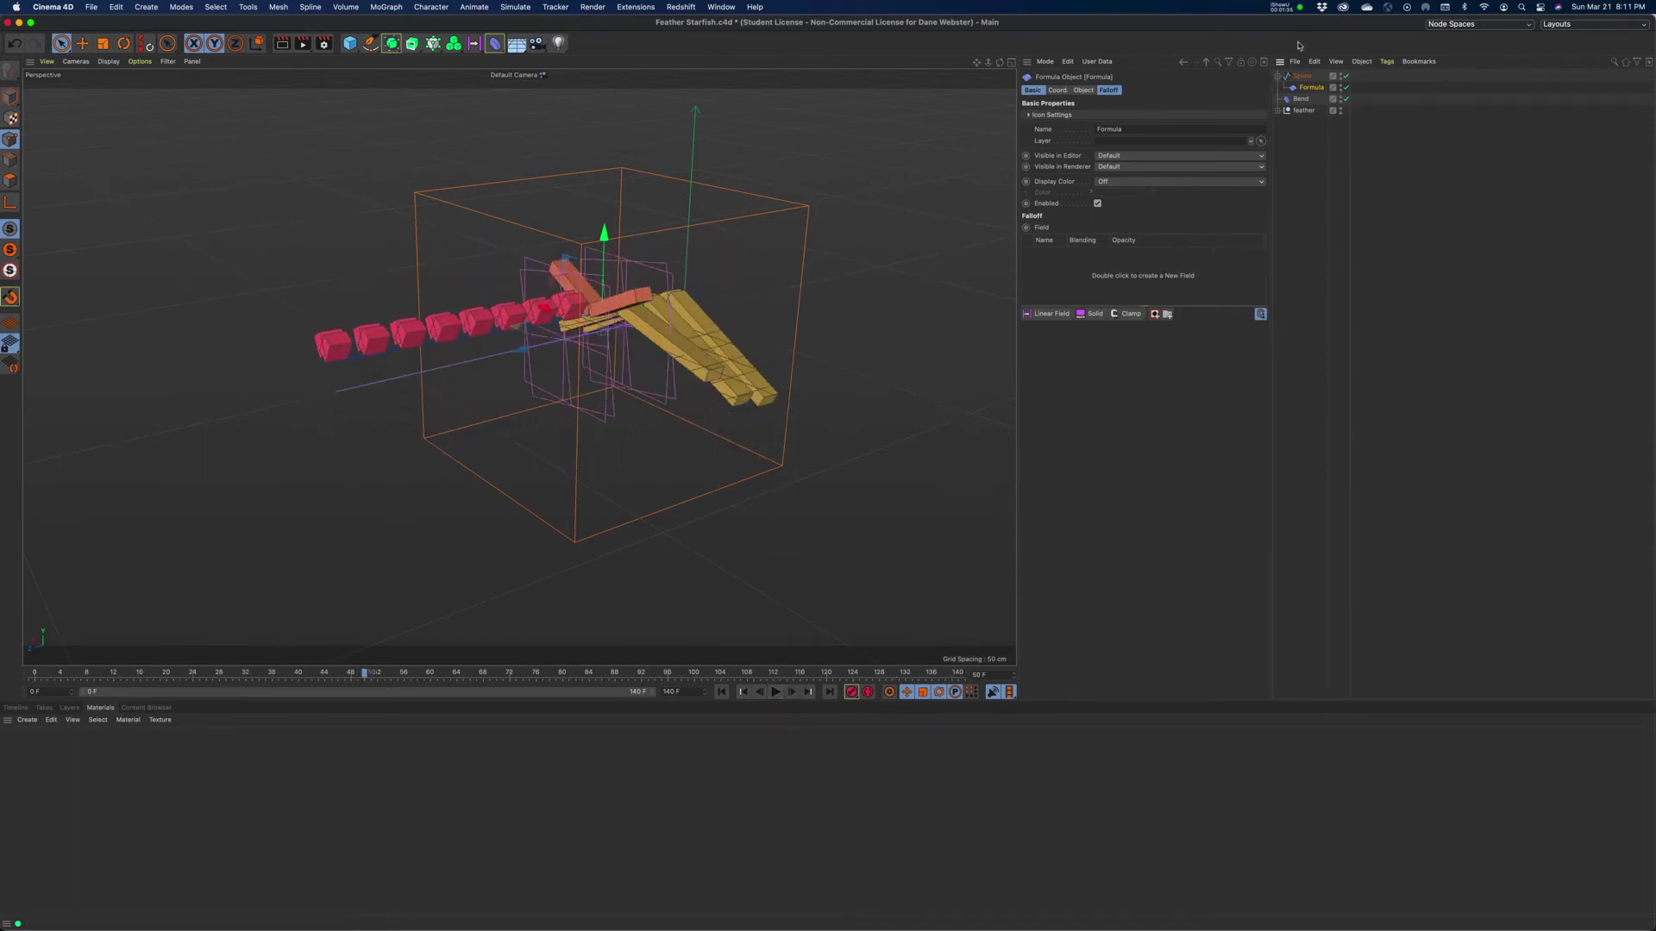
- Hide the feather again, select both end points of the Spline and return to the first frame
{"action": "left_click", "coordinate": [1302, 77]}
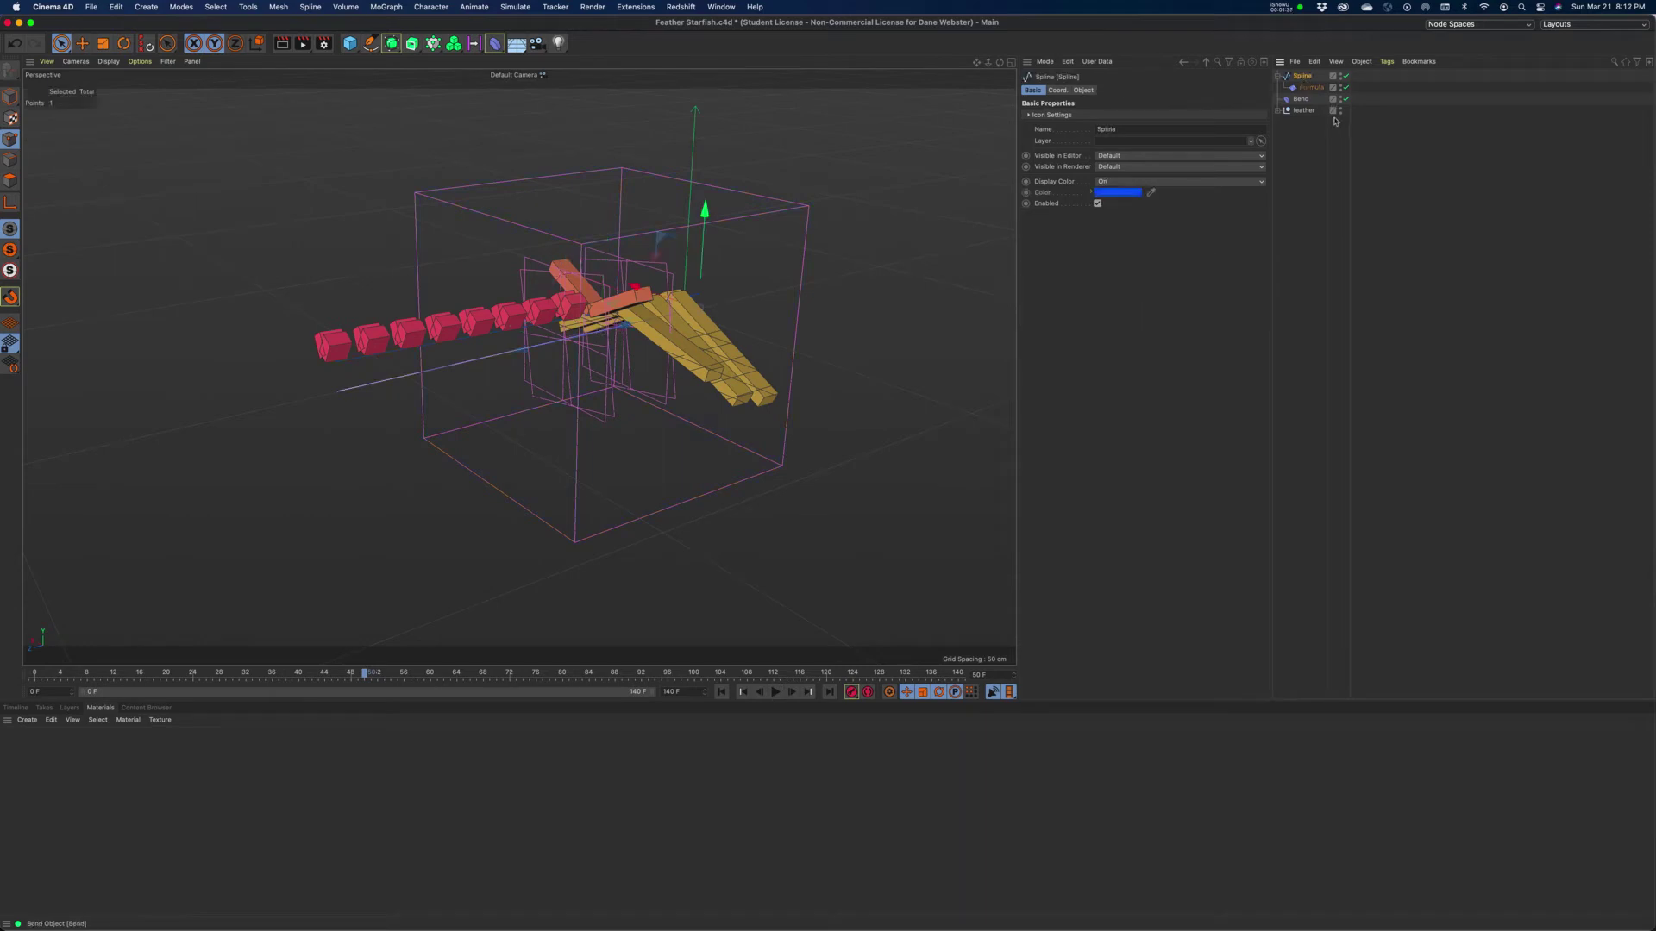
{"action": "left_click", "coordinate": [1341, 111]}
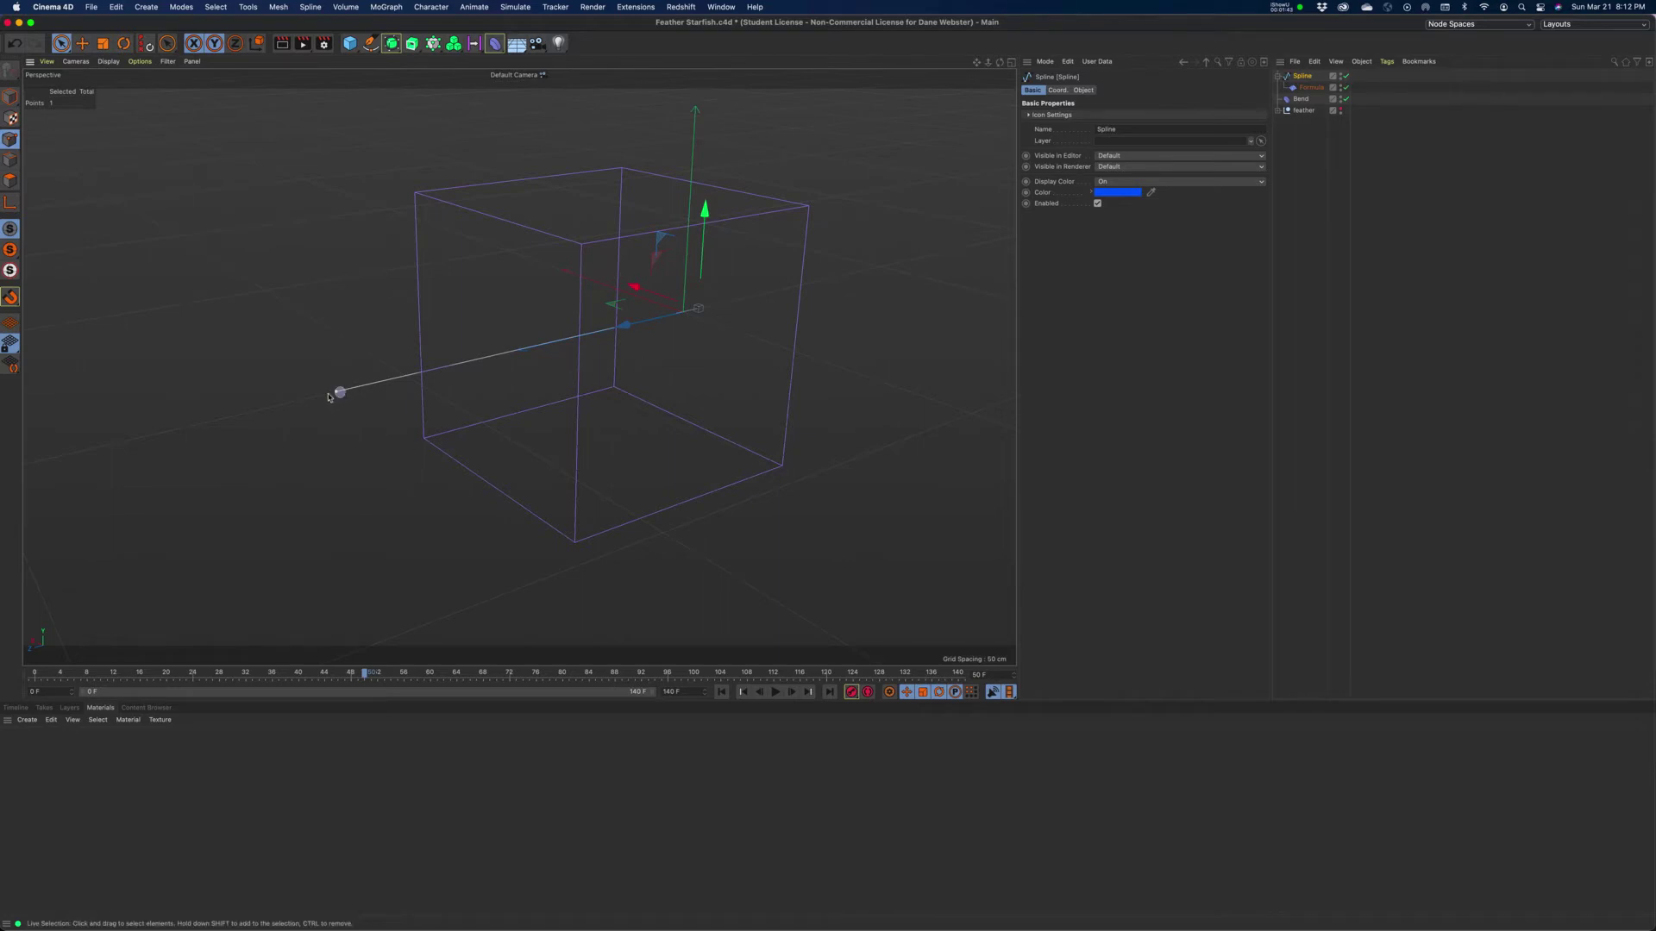
{"action": "left_click", "coordinate": [699, 308], "text": "shift"}
{"action": "left_click", "coordinate": [722, 691]}
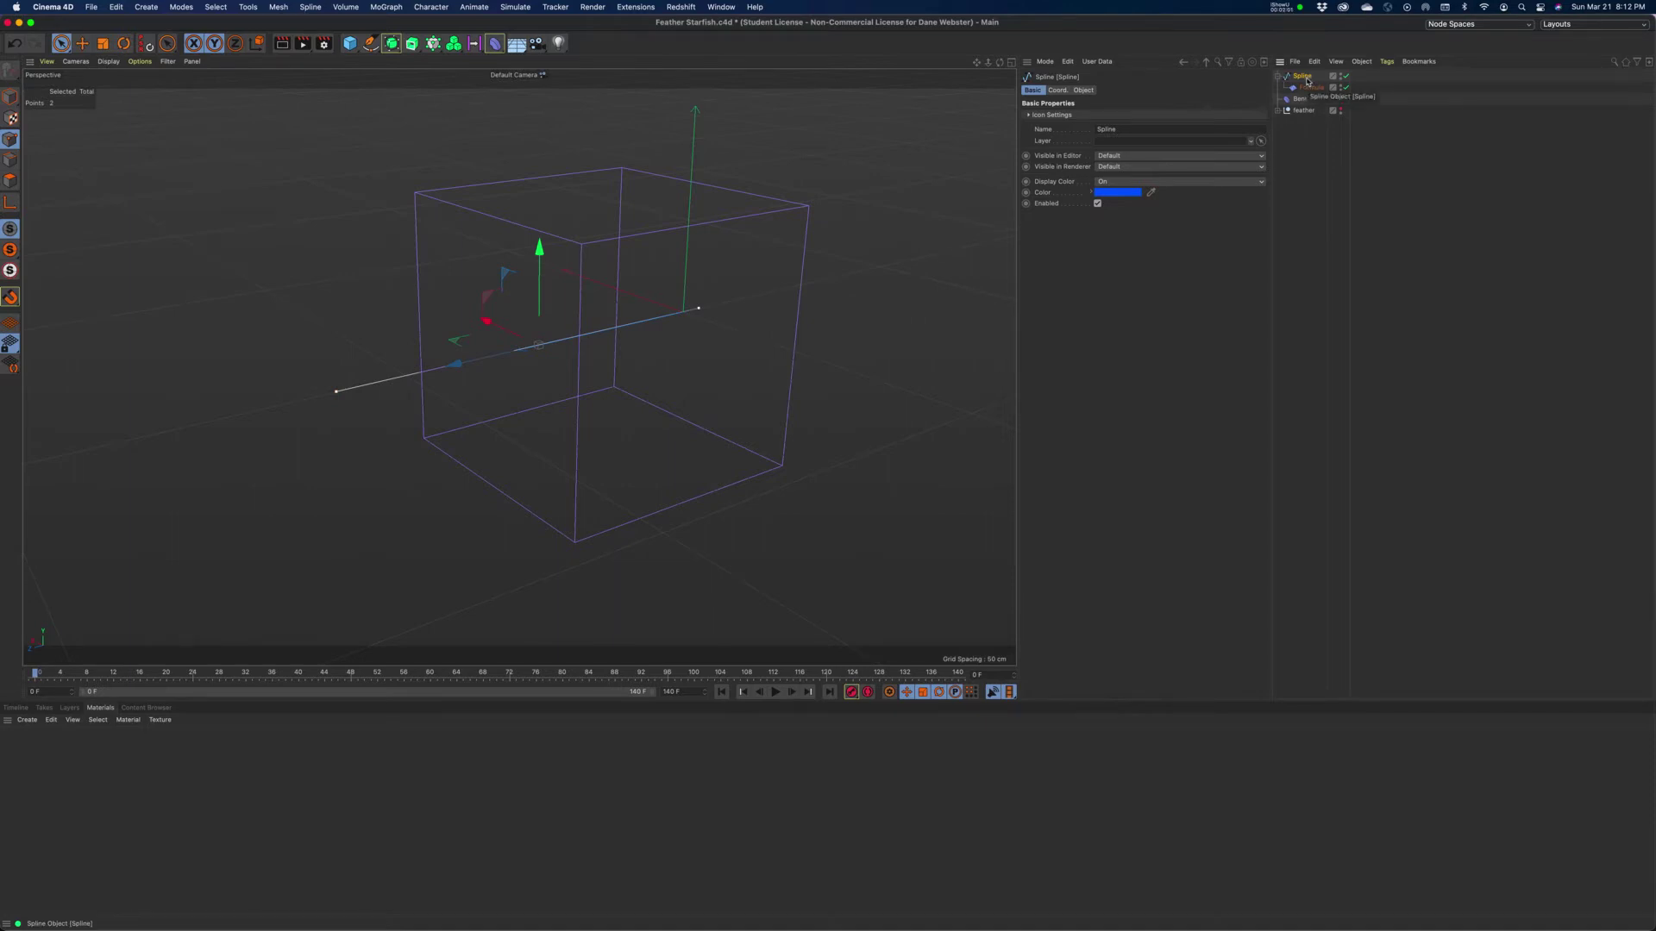
- Switch to model mode and detach the Spline Add commands into a floating palette beside the viewport
{"action": "left_click", "coordinate": [10, 98]}
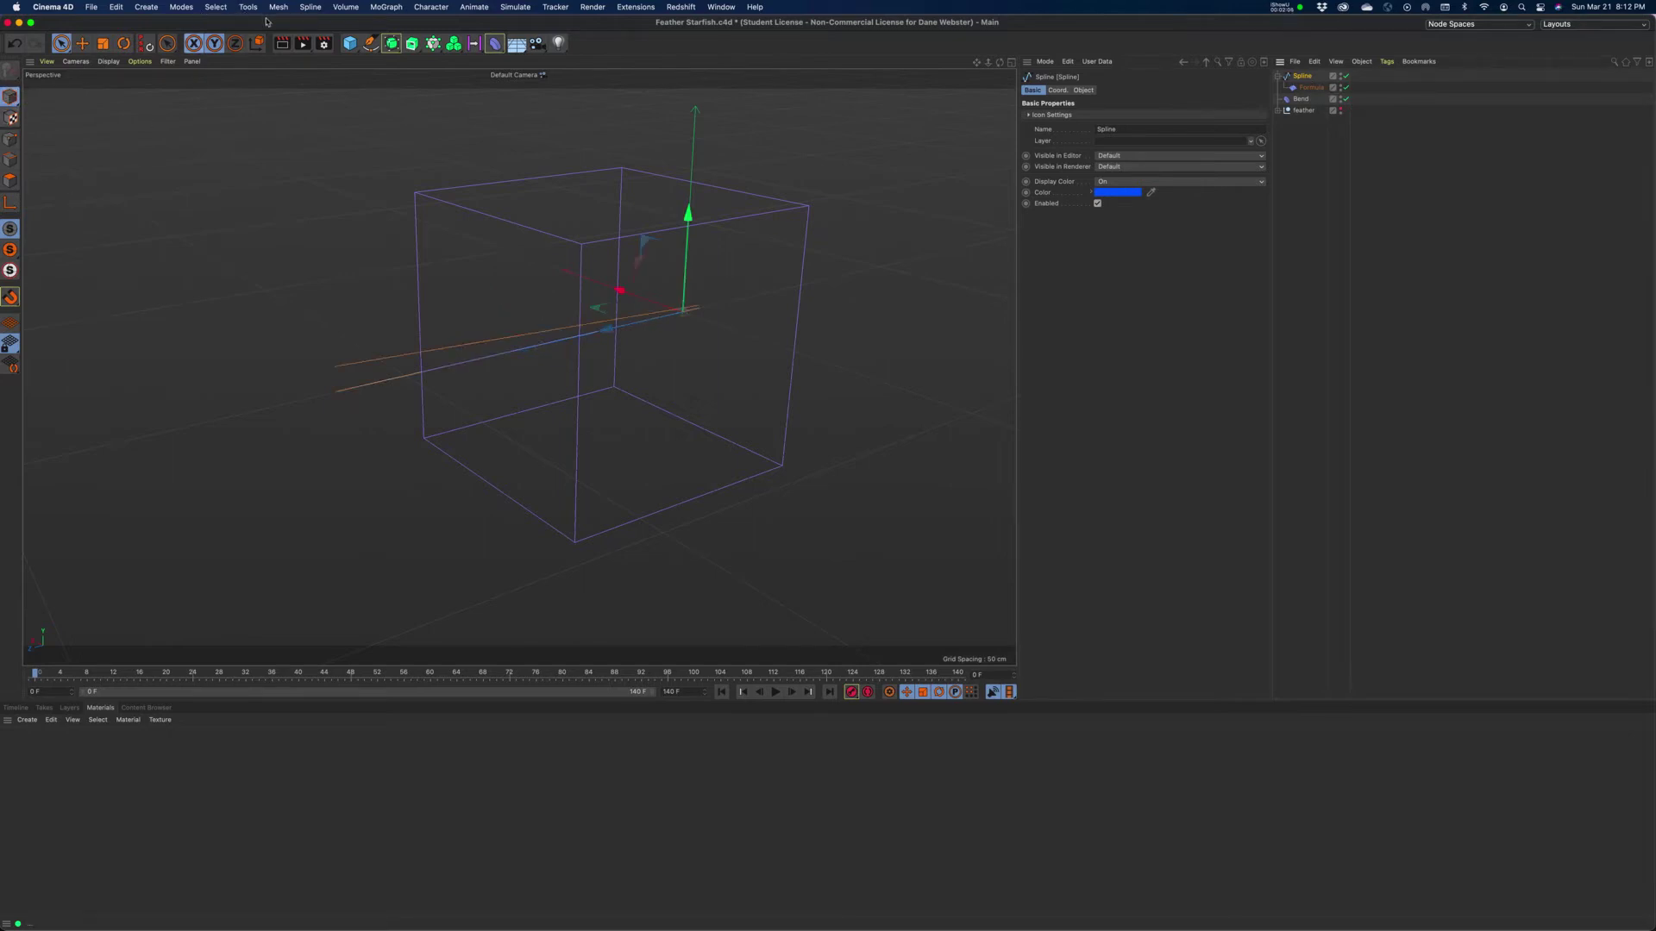
{"action": "left_click", "coordinate": [220, 7]}
{"action": "mouse_move", "coordinate": [310, 7]}
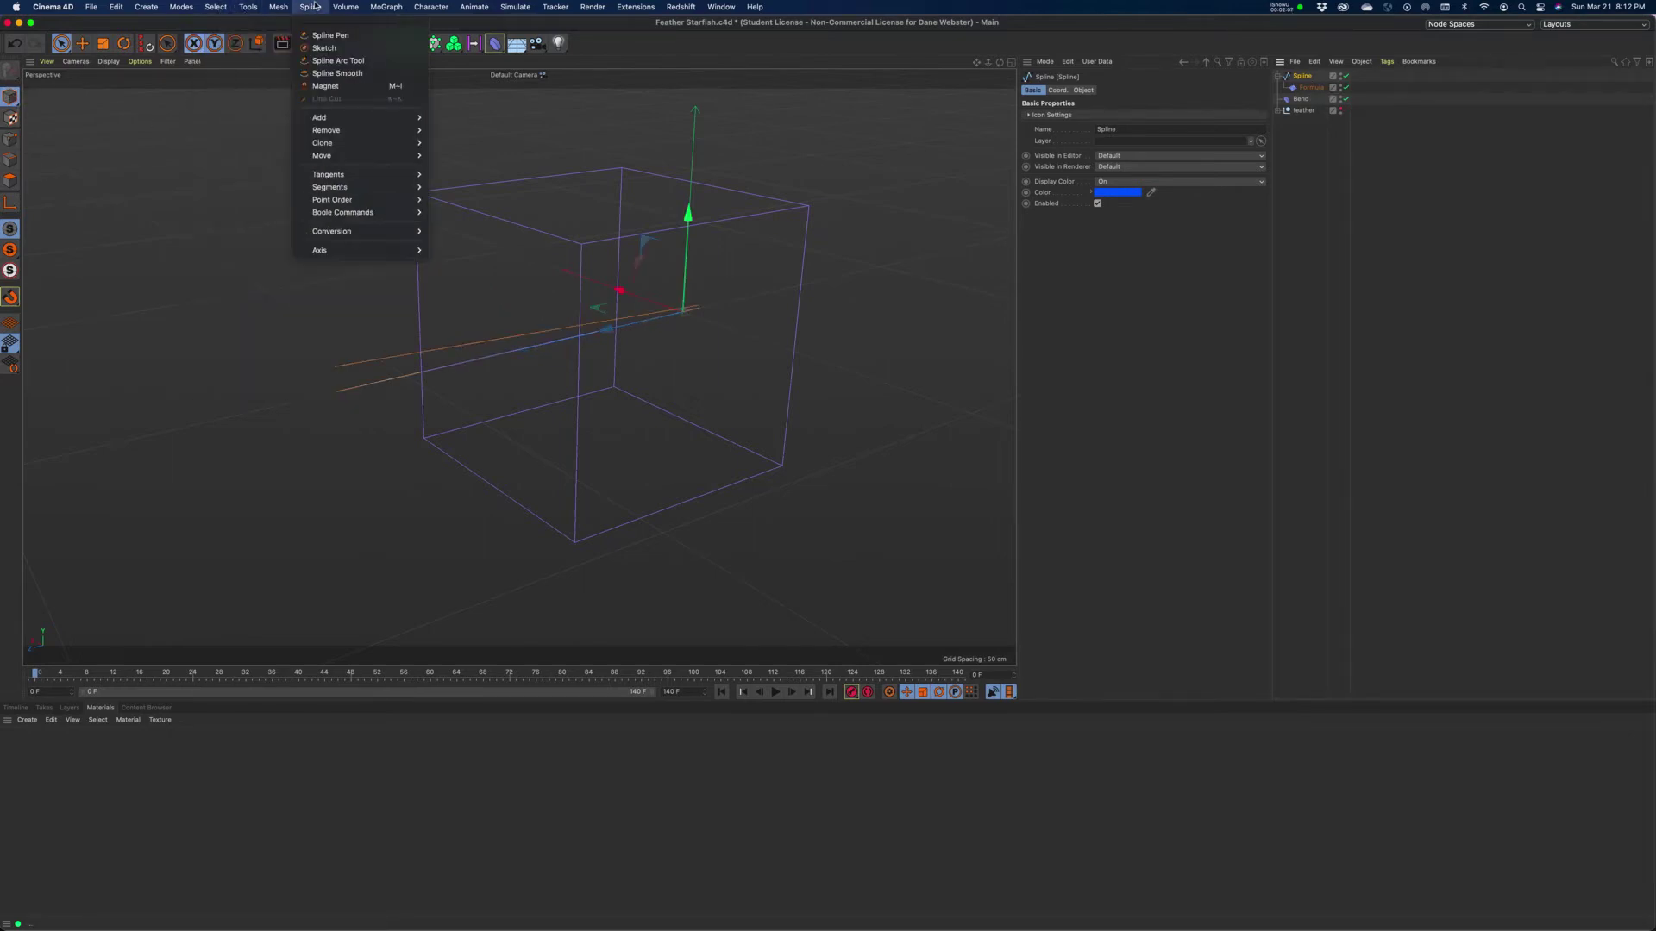
{"action": "mouse_move", "coordinate": [333, 121]}
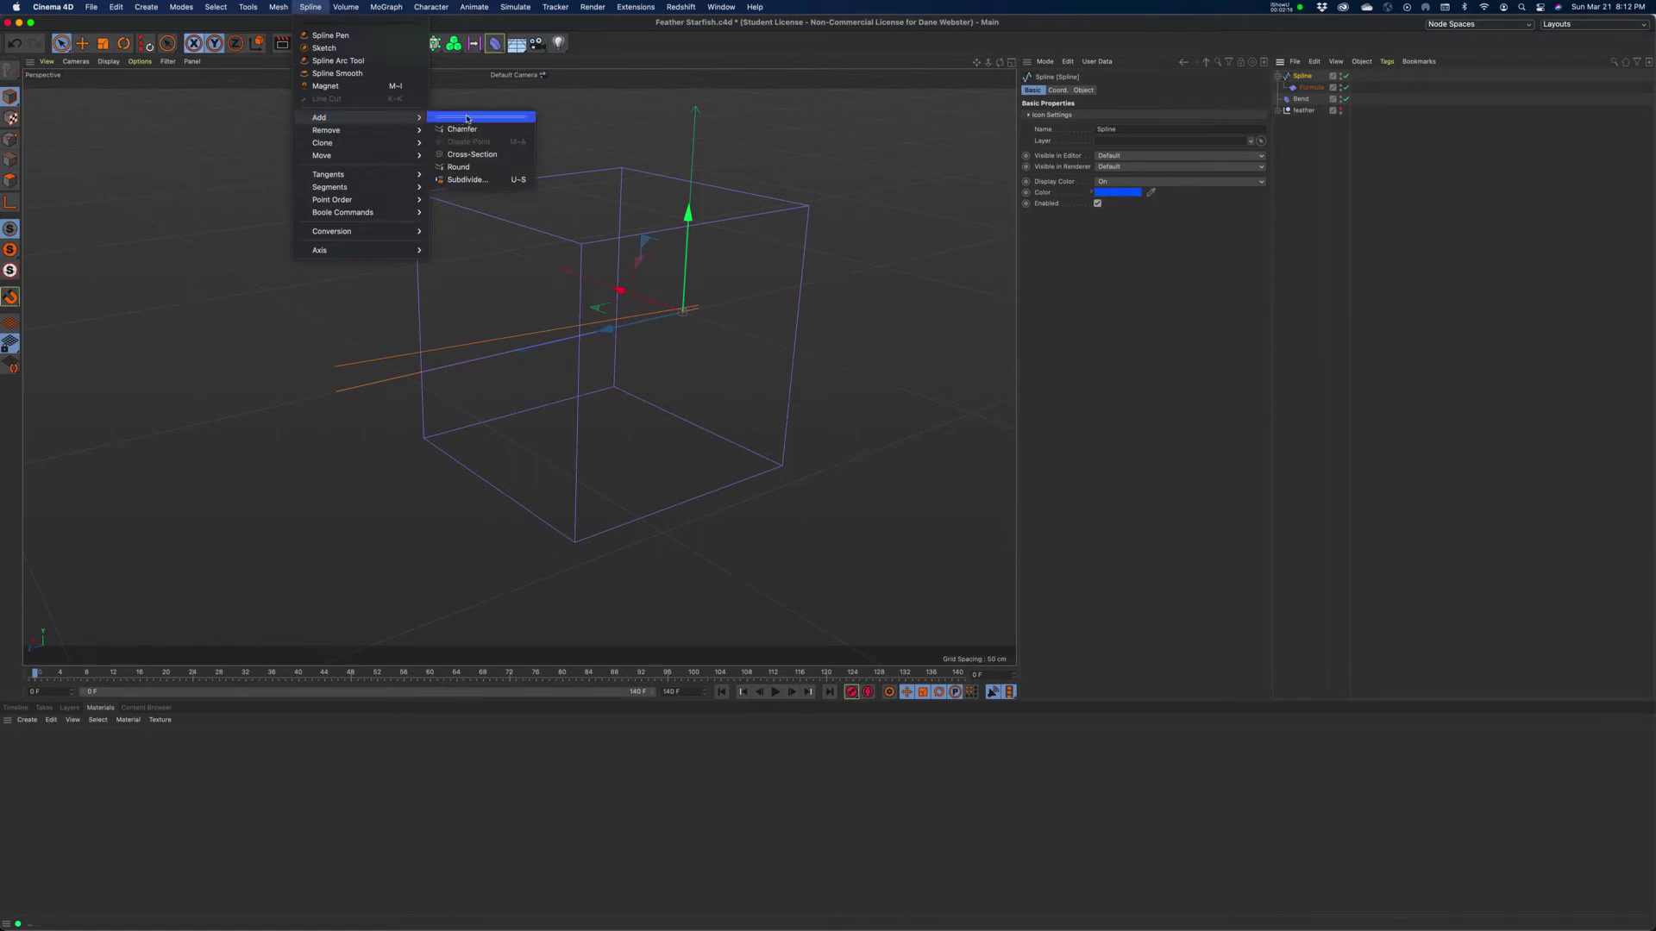
{"action": "left_click_drag", "start_coordinate": [470, 120], "coordinate": [1145, 291]}
{"action": "left_click_drag", "start_coordinate": [1164, 362], "coordinate": [1255, 431]}
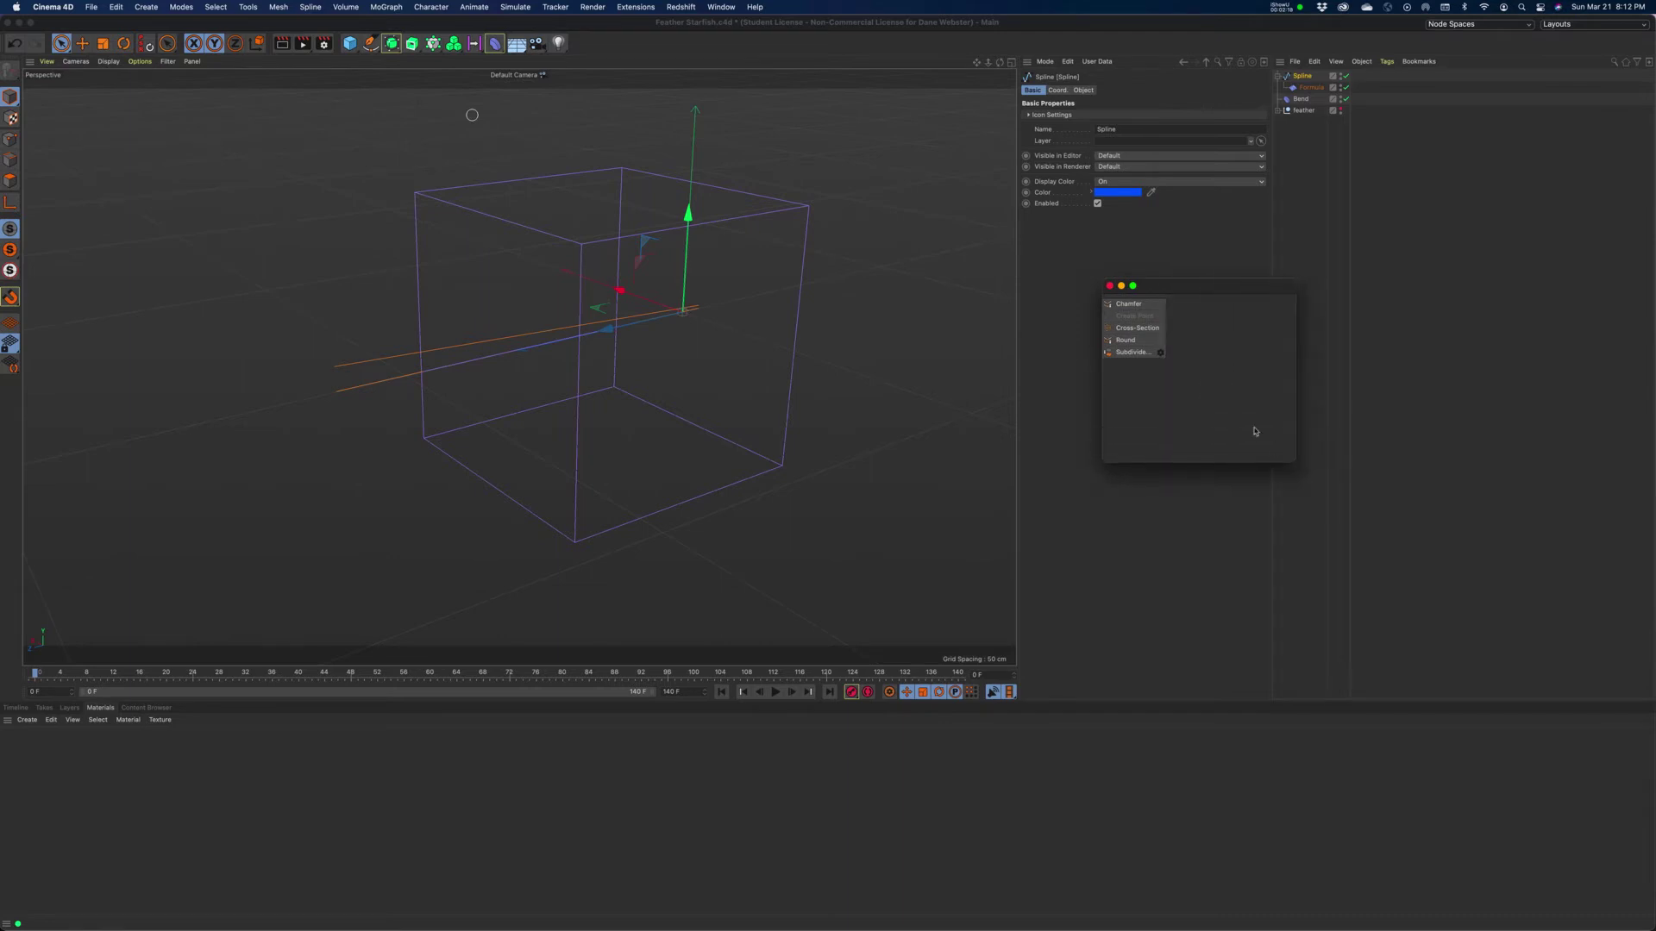
- Dismiss the Subdivide settings unchanged, subdivide the Spline three times and close the floating palette
{"action": "left_click", "coordinate": [1161, 353]}
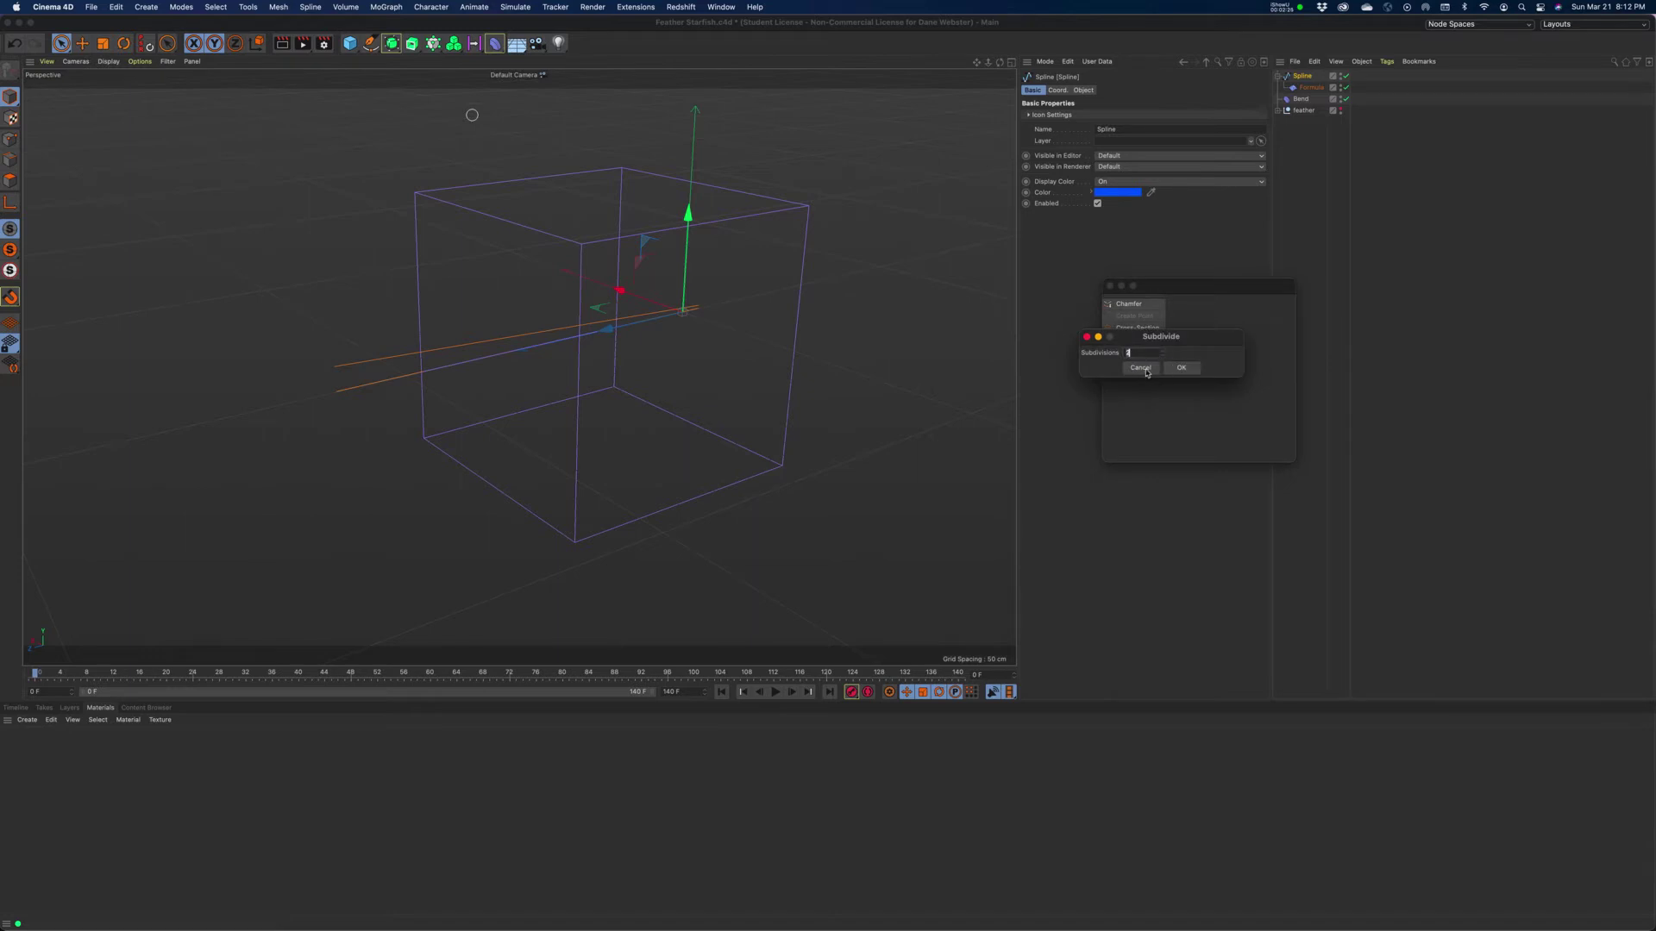
{"action": "left_click", "coordinate": [1141, 368]}
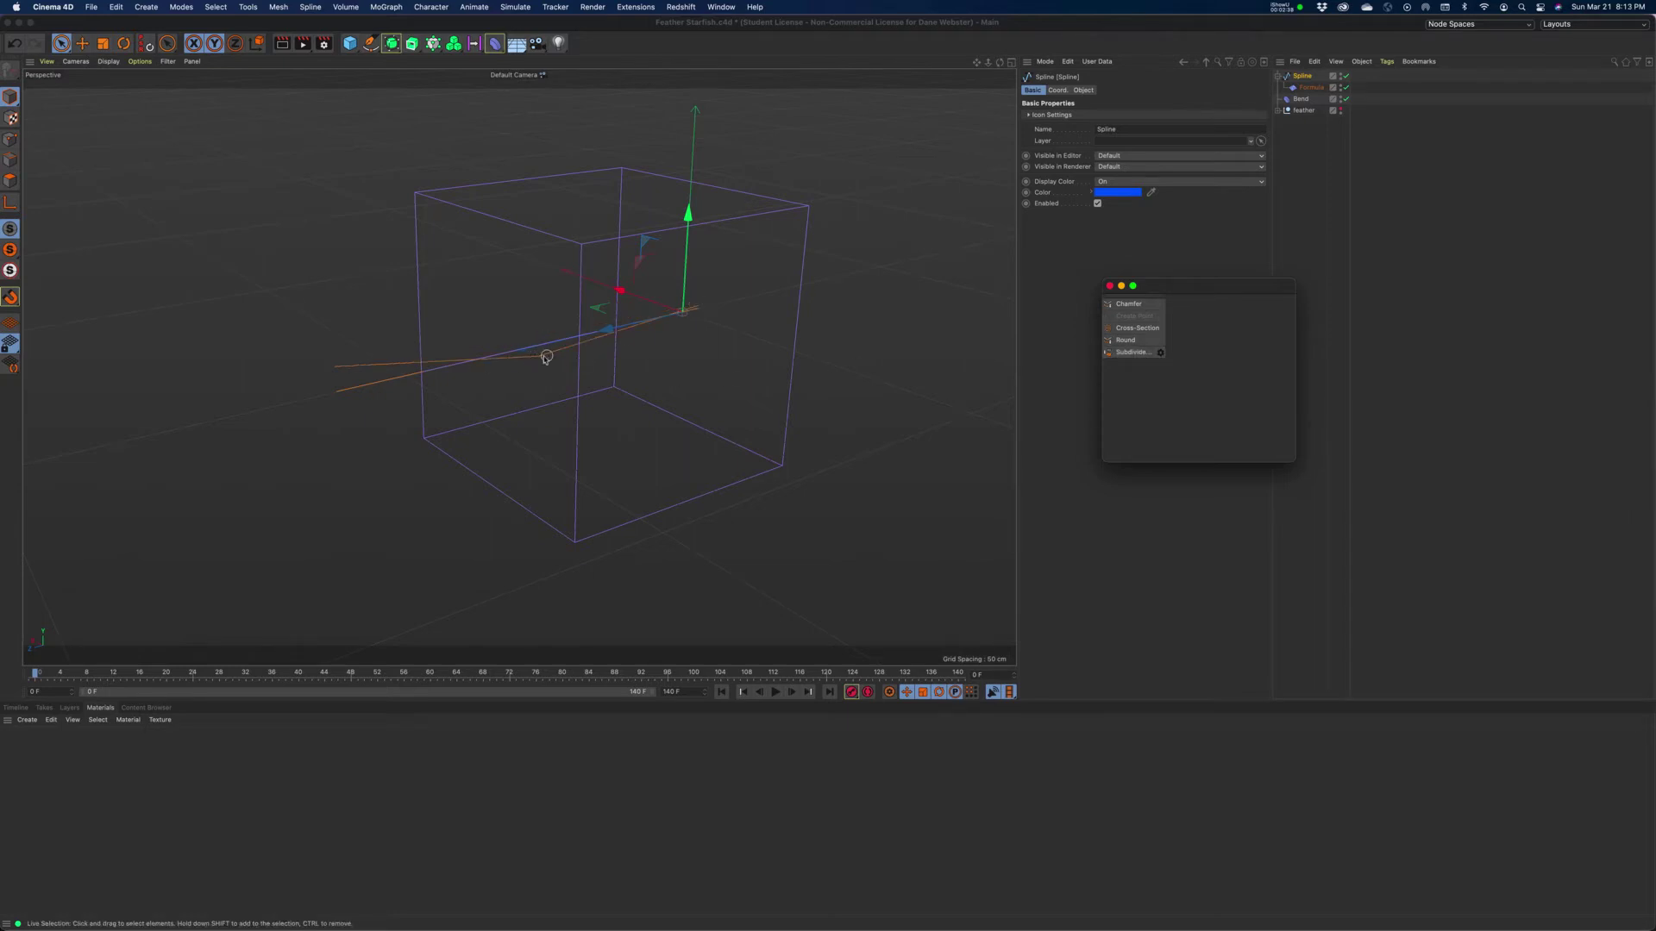
{"action": "left_click", "coordinate": [1132, 352]}
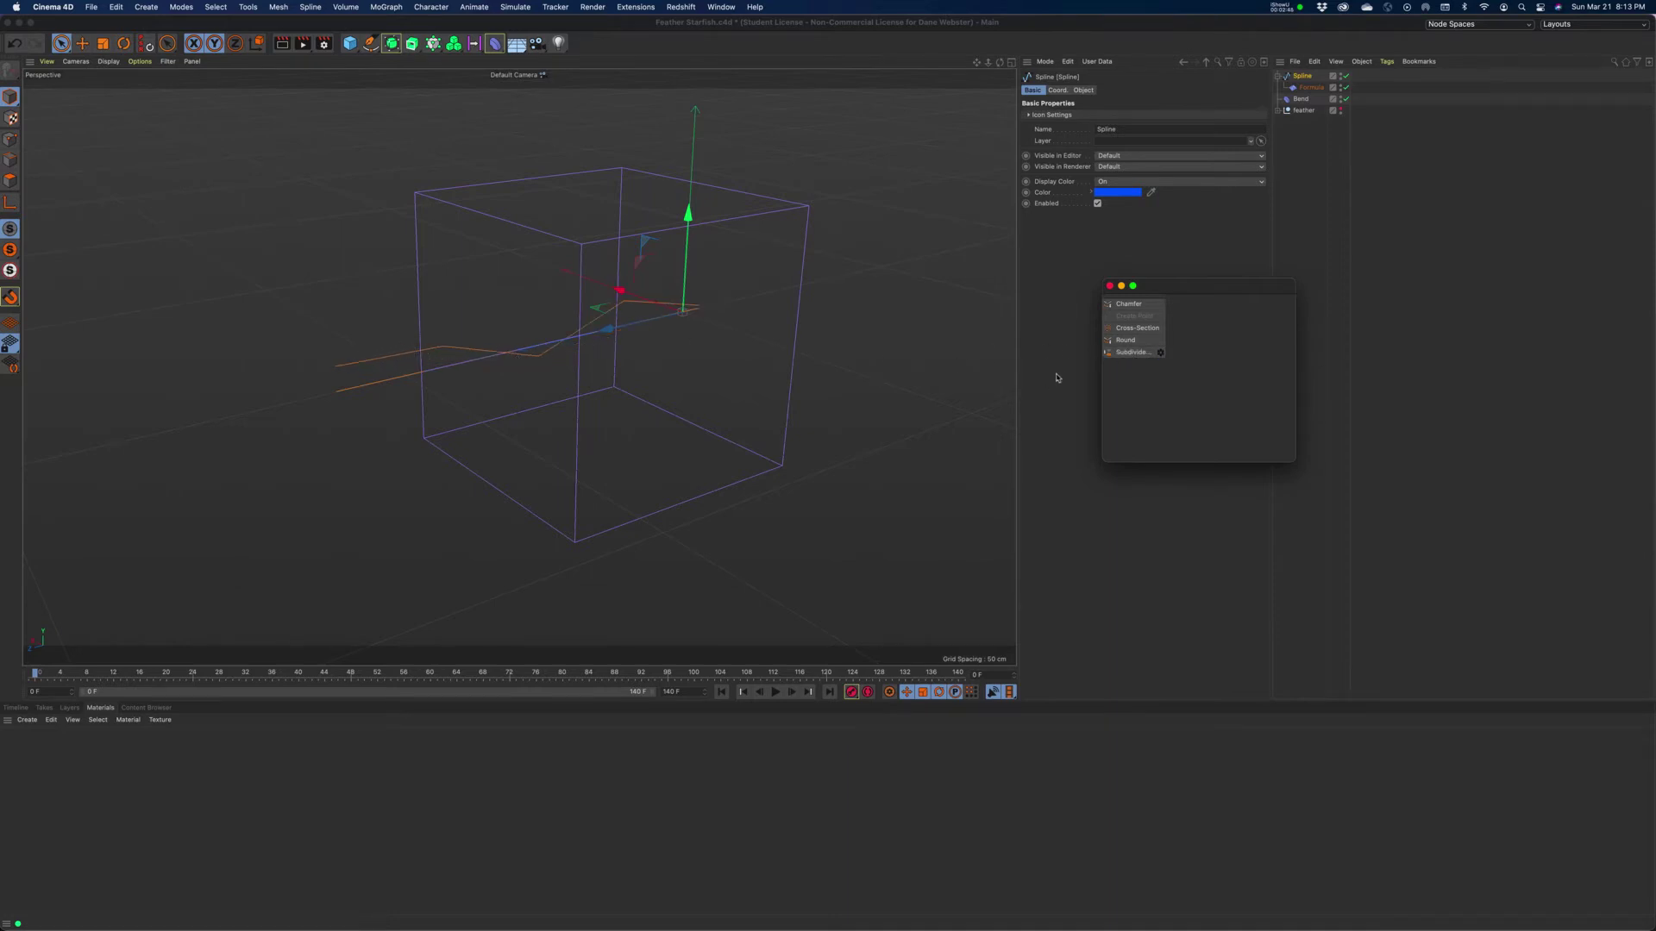
{"action": "left_click", "coordinate": [1135, 353]}
{"action": "left_click_drag", "start_coordinate": [1186, 291], "coordinate": [1474, 380]}
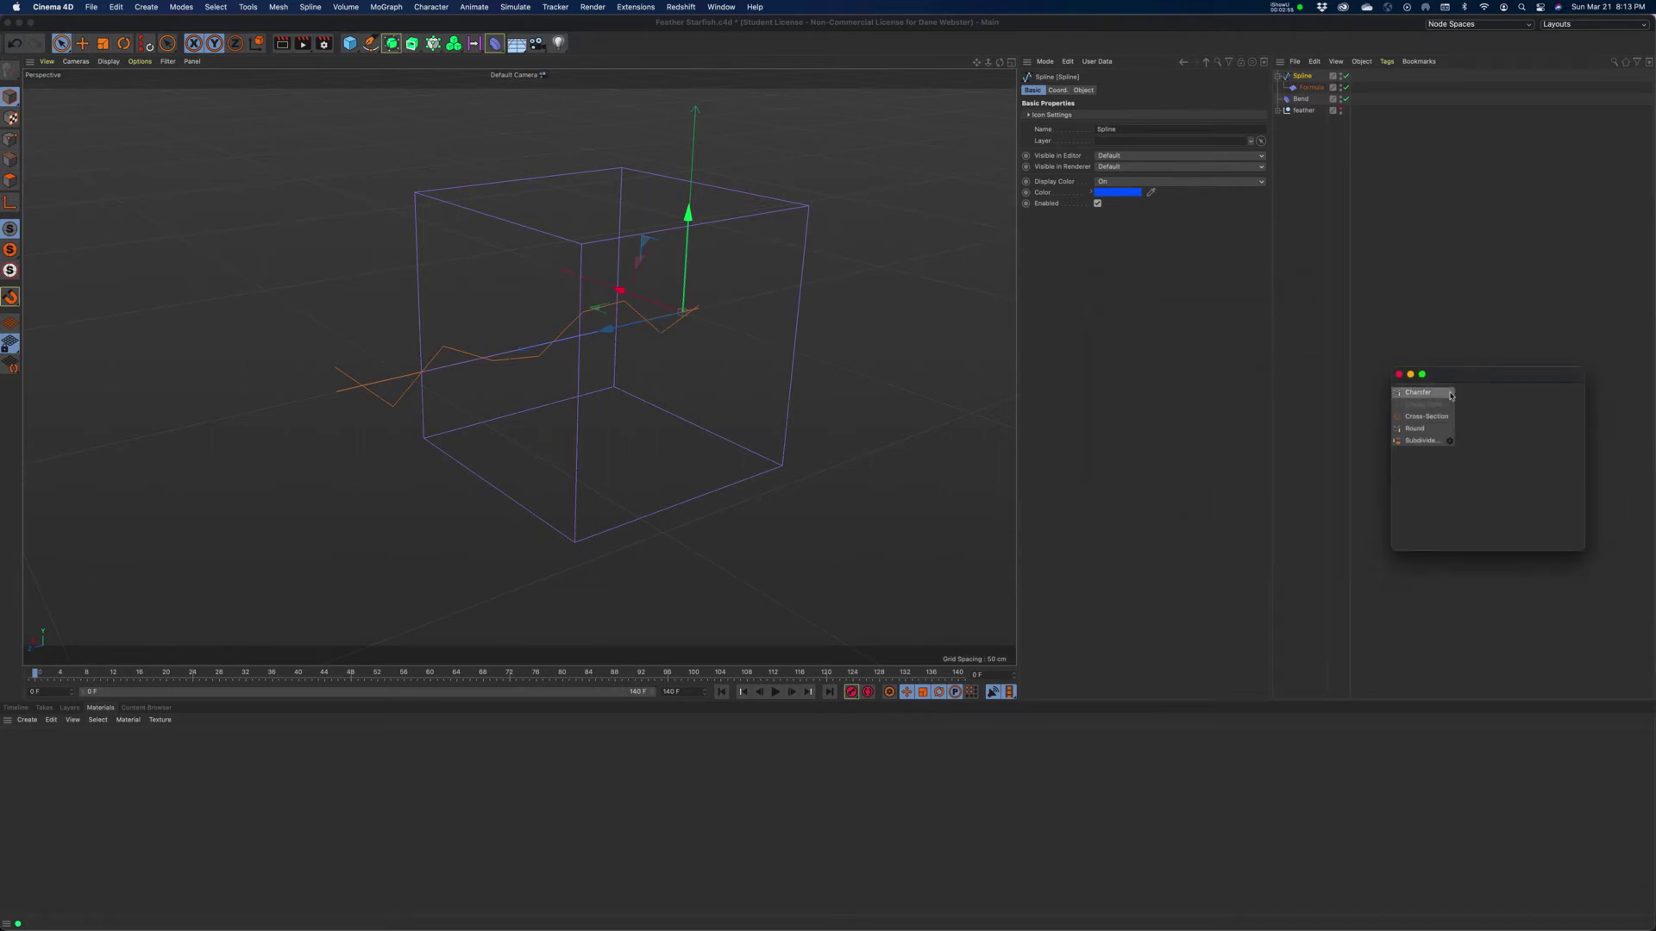
{"action": "left_click", "coordinate": [1398, 375]}
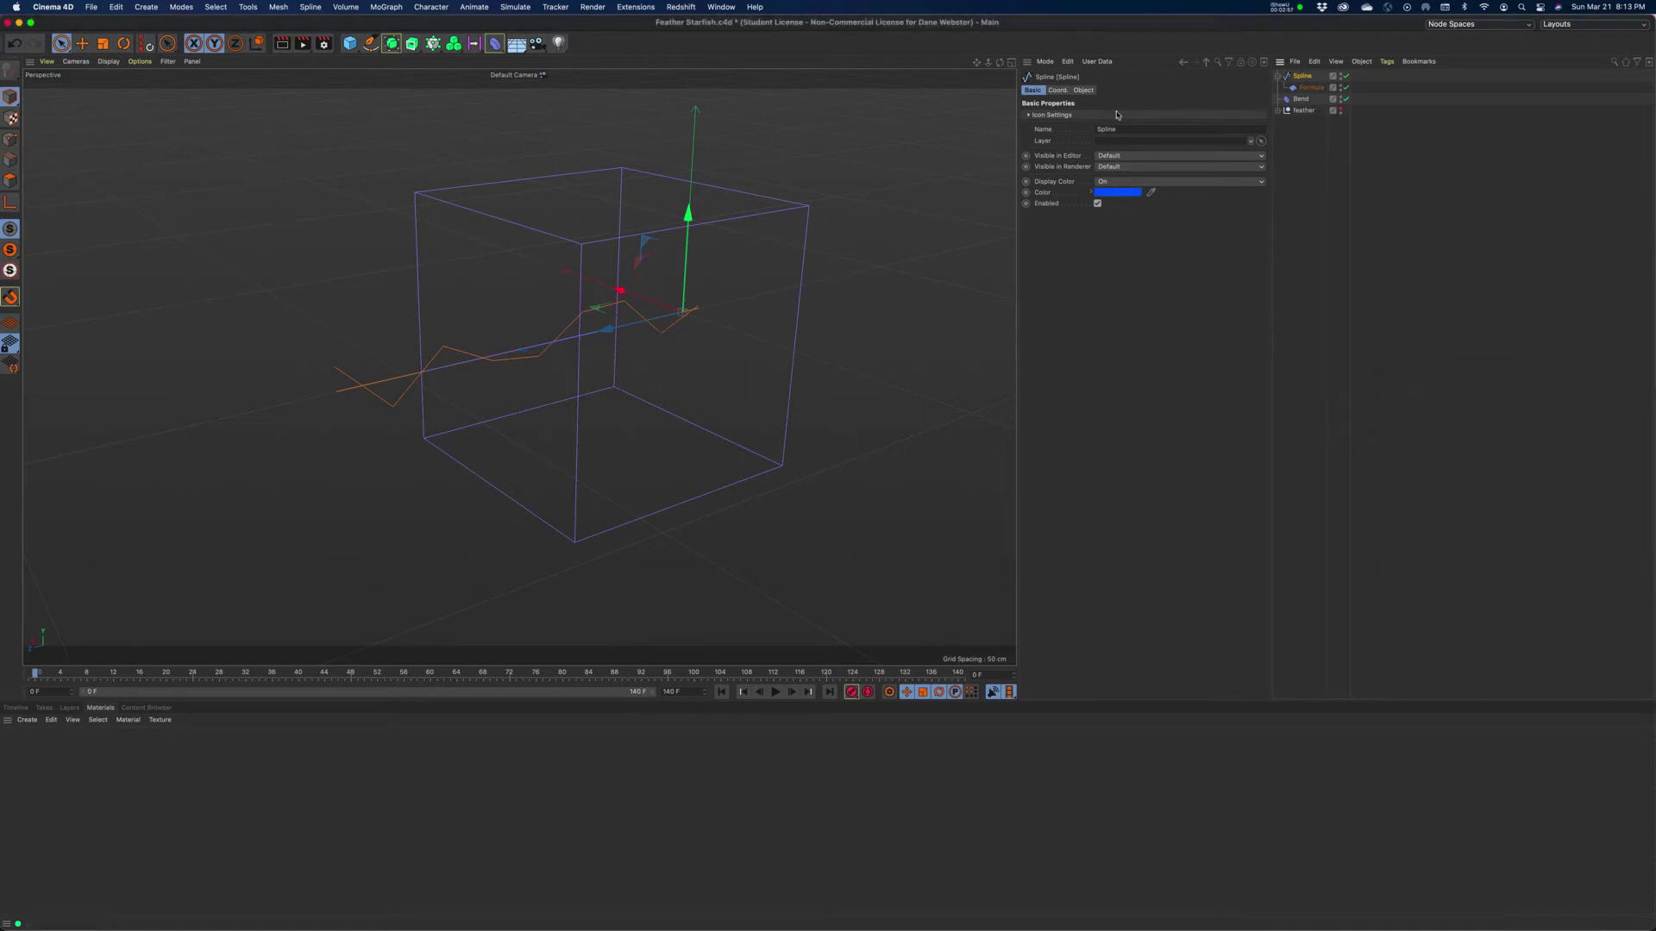
- Display the Spline's points in point mode and set its type to B-Spline
{"action": "left_click", "coordinate": [1083, 90]}
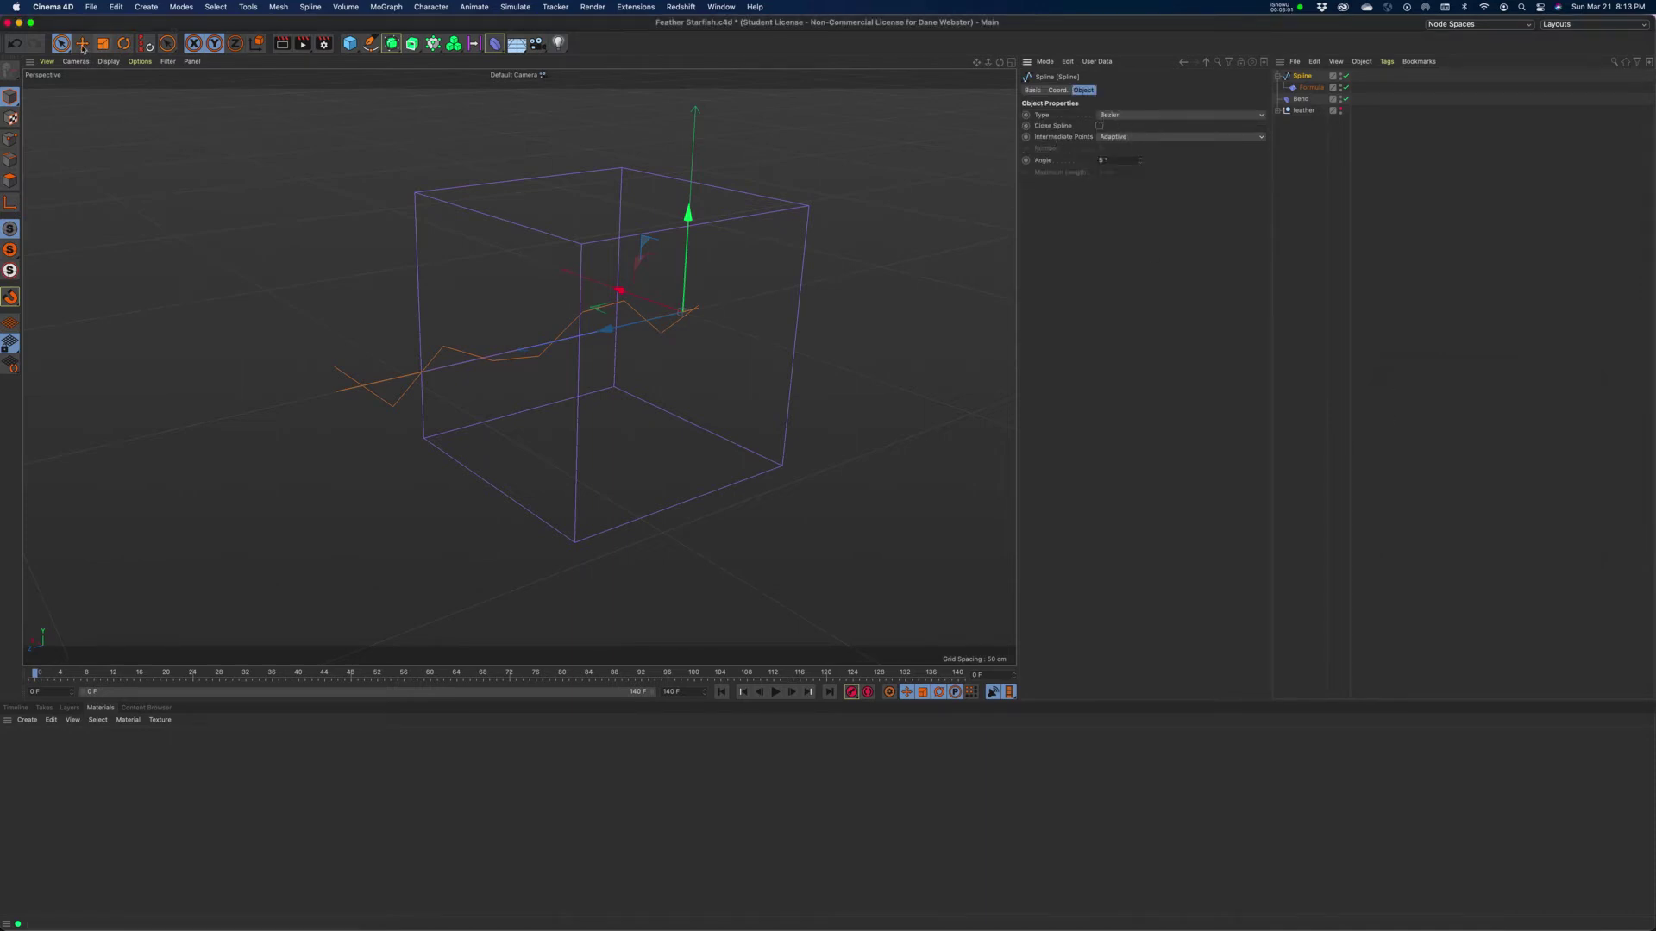
{"action": "left_click", "coordinate": [10, 139]}
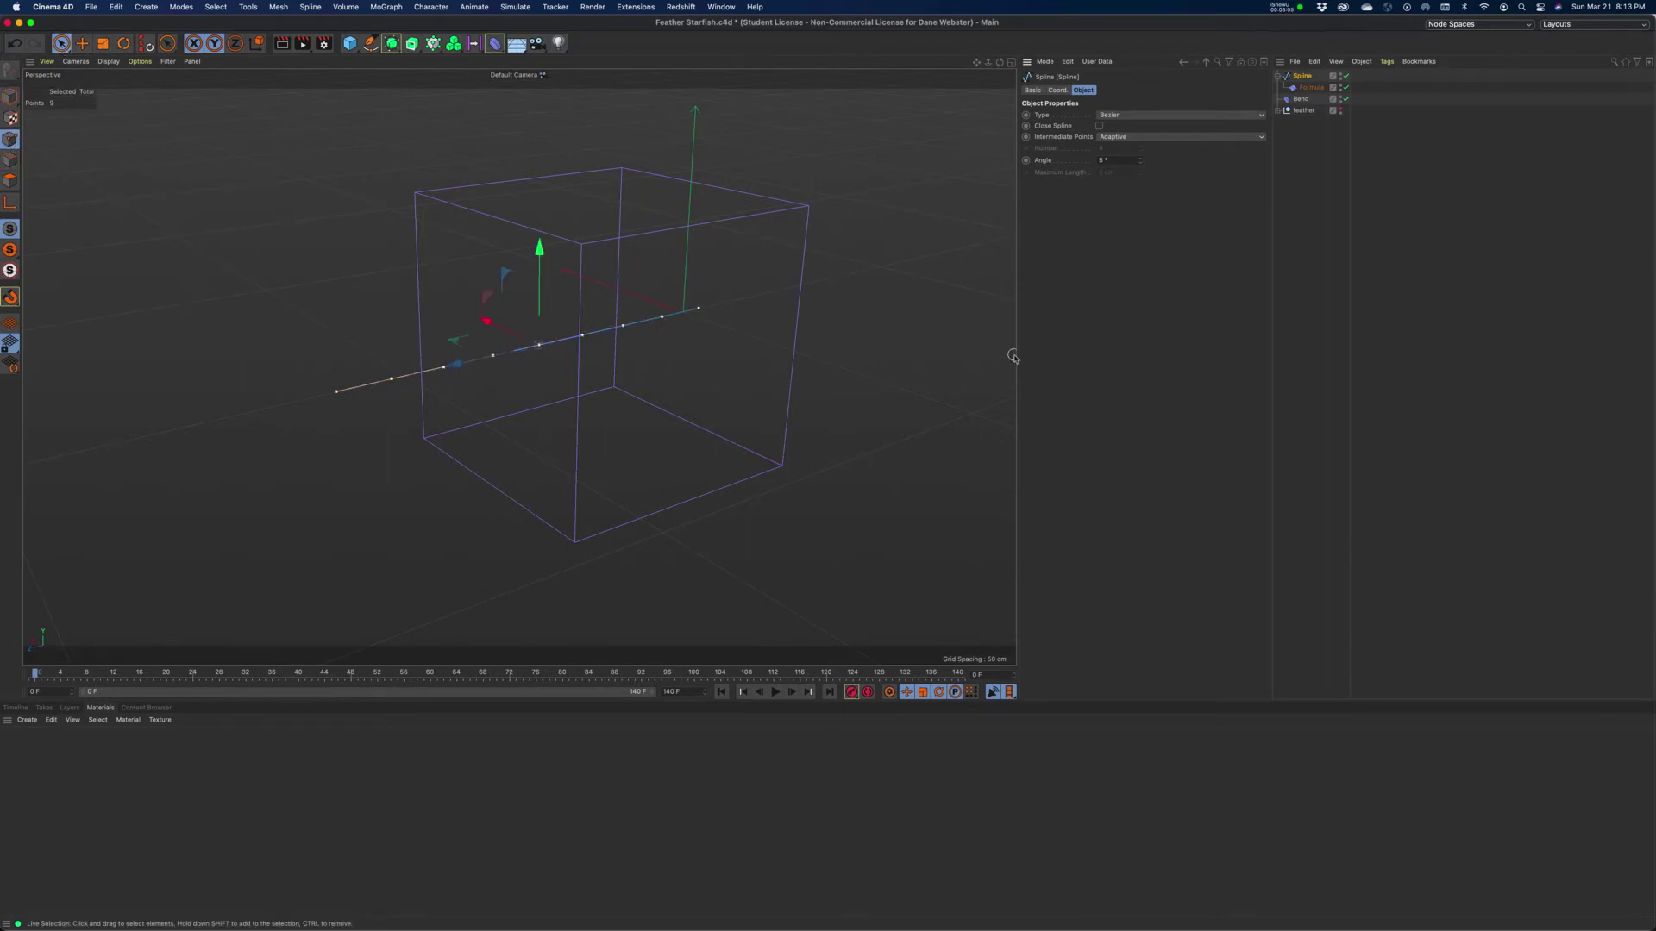
{"action": "left_click", "coordinate": [1134, 116]}
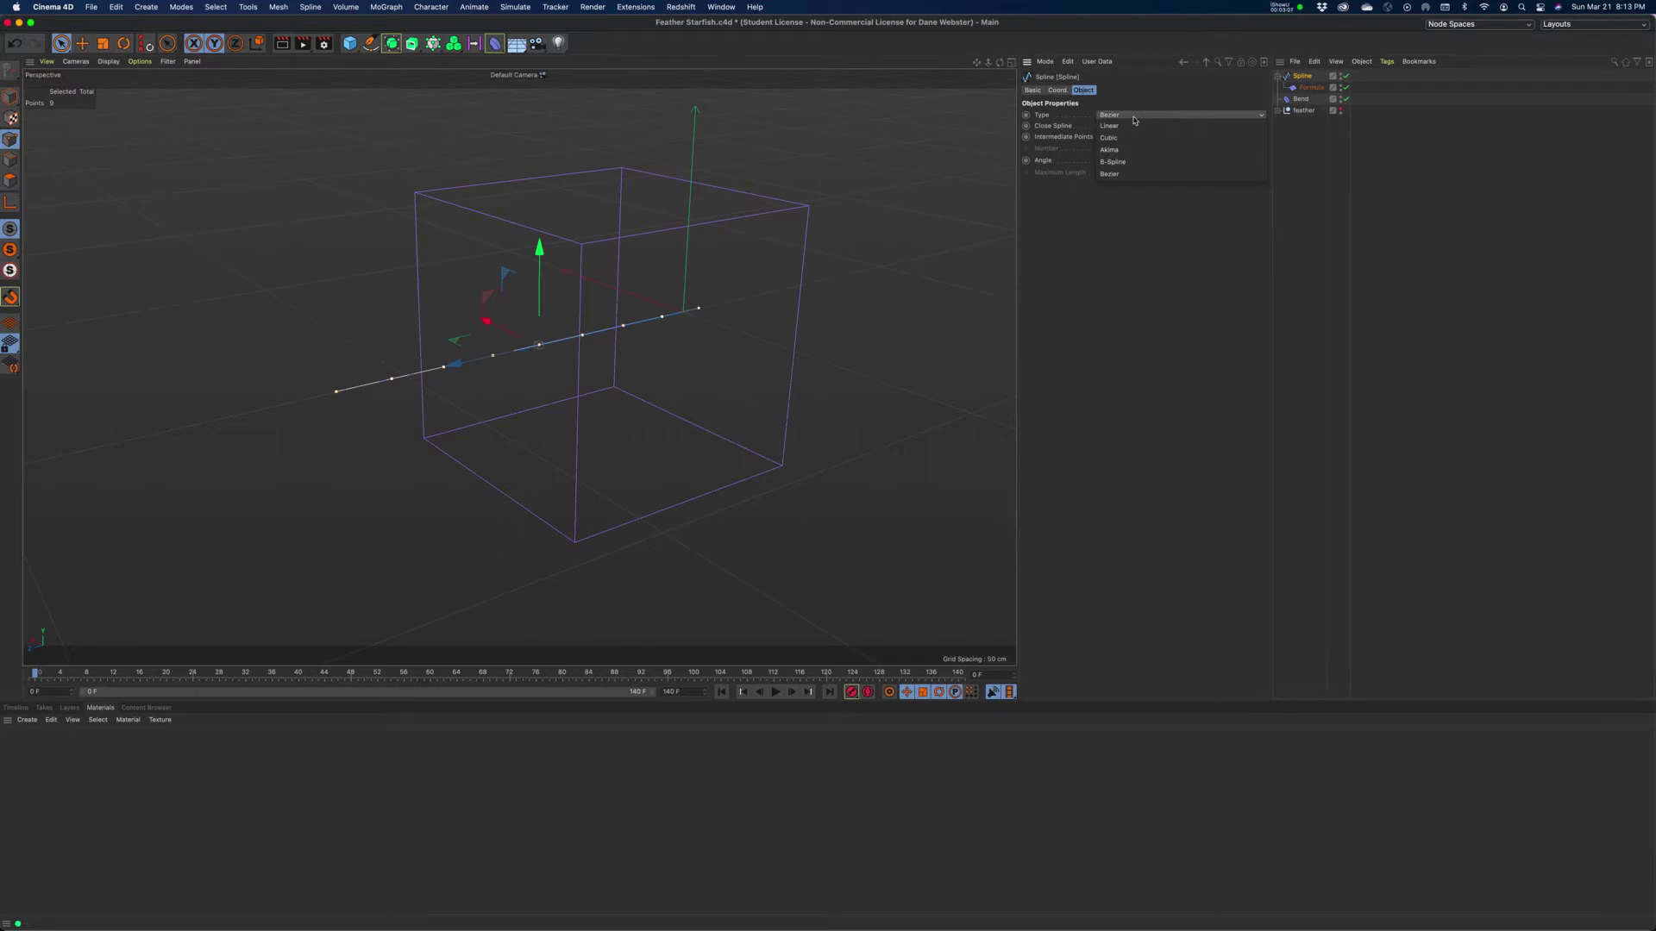
{"action": "left_click", "coordinate": [1121, 162]}
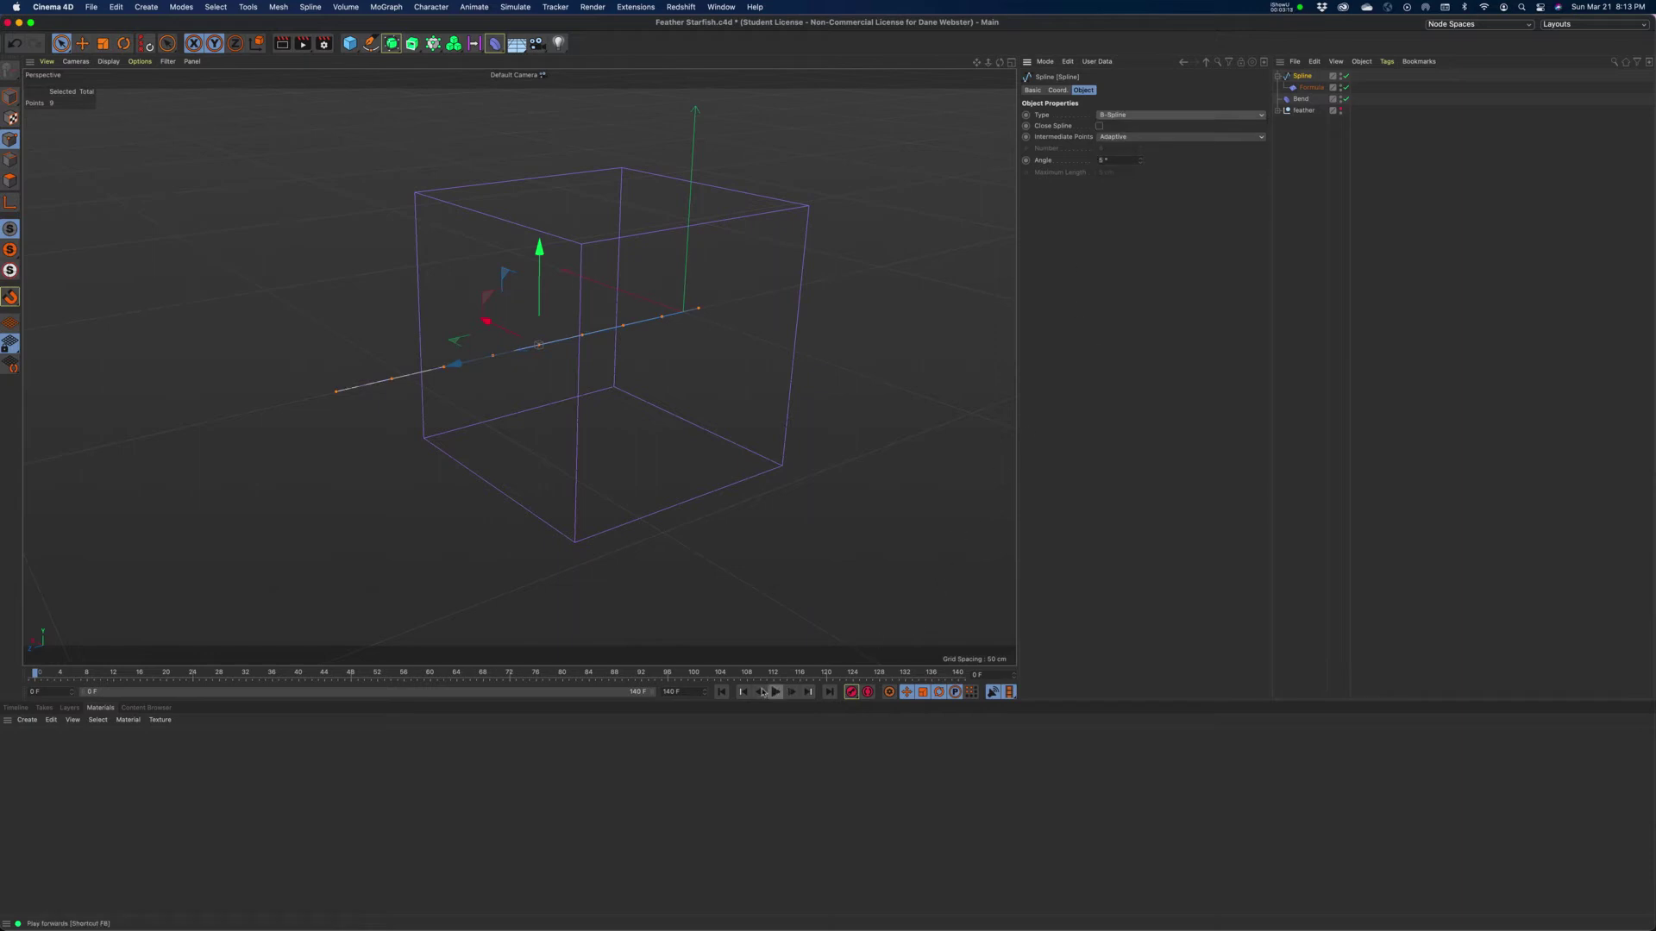
- Switch back to model mode and play the animation to preview the Formula deformer's effect on the B-Spline
{"action": "left_click", "coordinate": [127, 672]}
{"action": "left_click", "coordinate": [11, 95]}
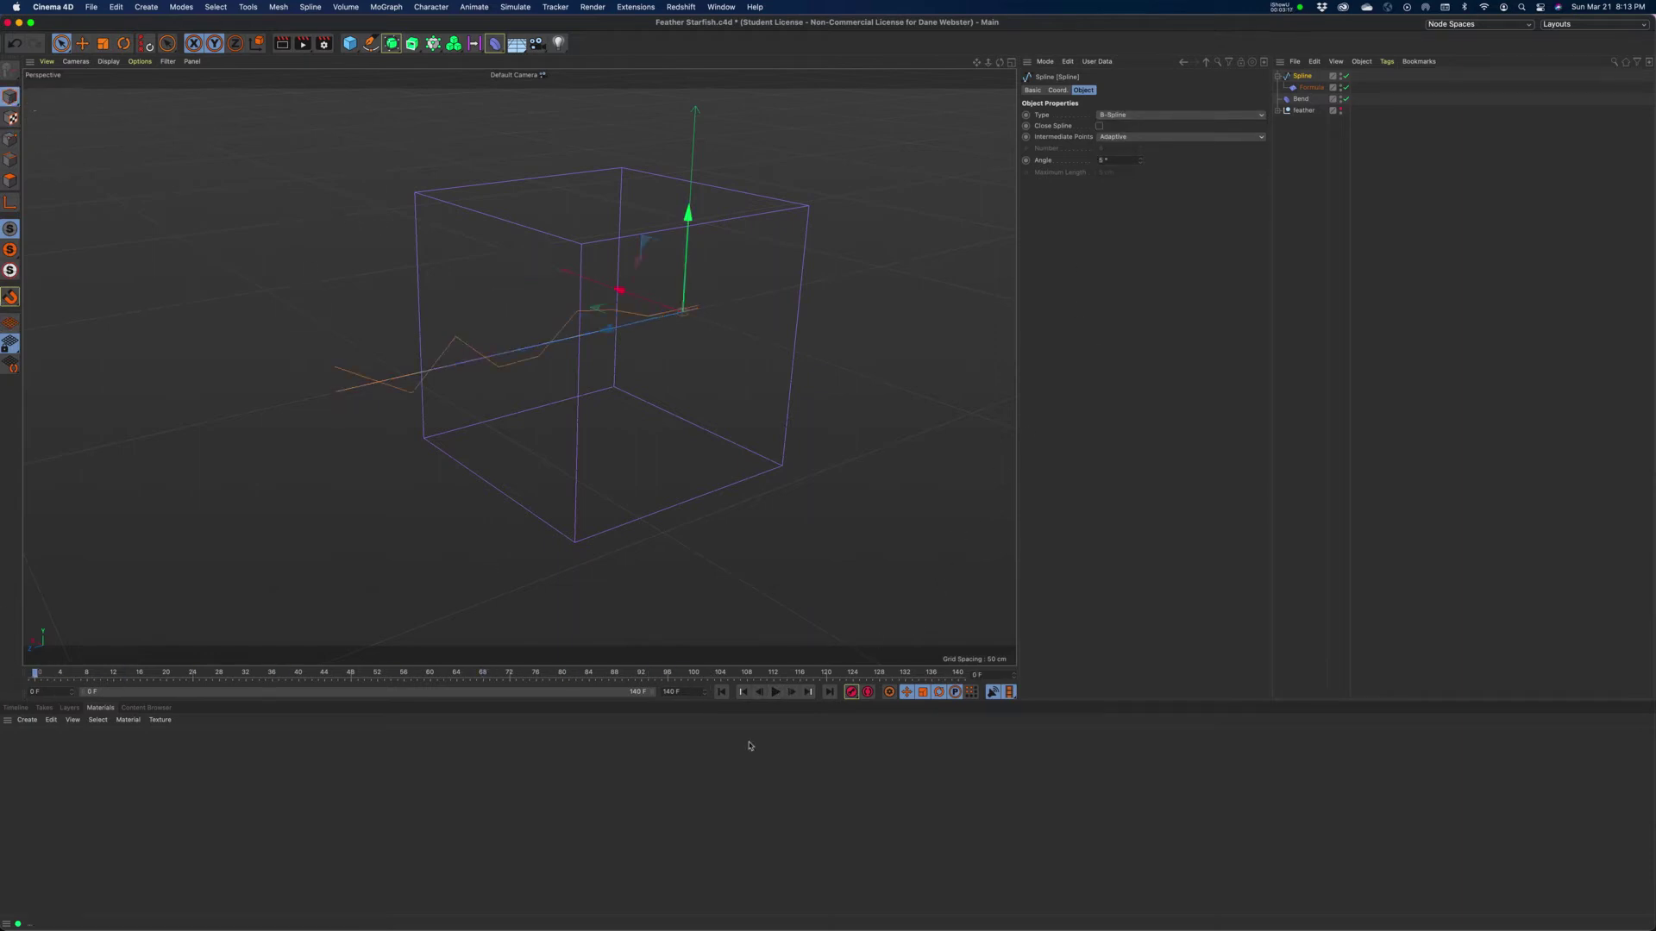
{"action": "left_click", "coordinate": [776, 693]}
{"action": "left_click", "coordinate": [776, 693]}
- Set the Spline's intermediate points to Uniform
{"action": "left_click", "coordinate": [1127, 140]}
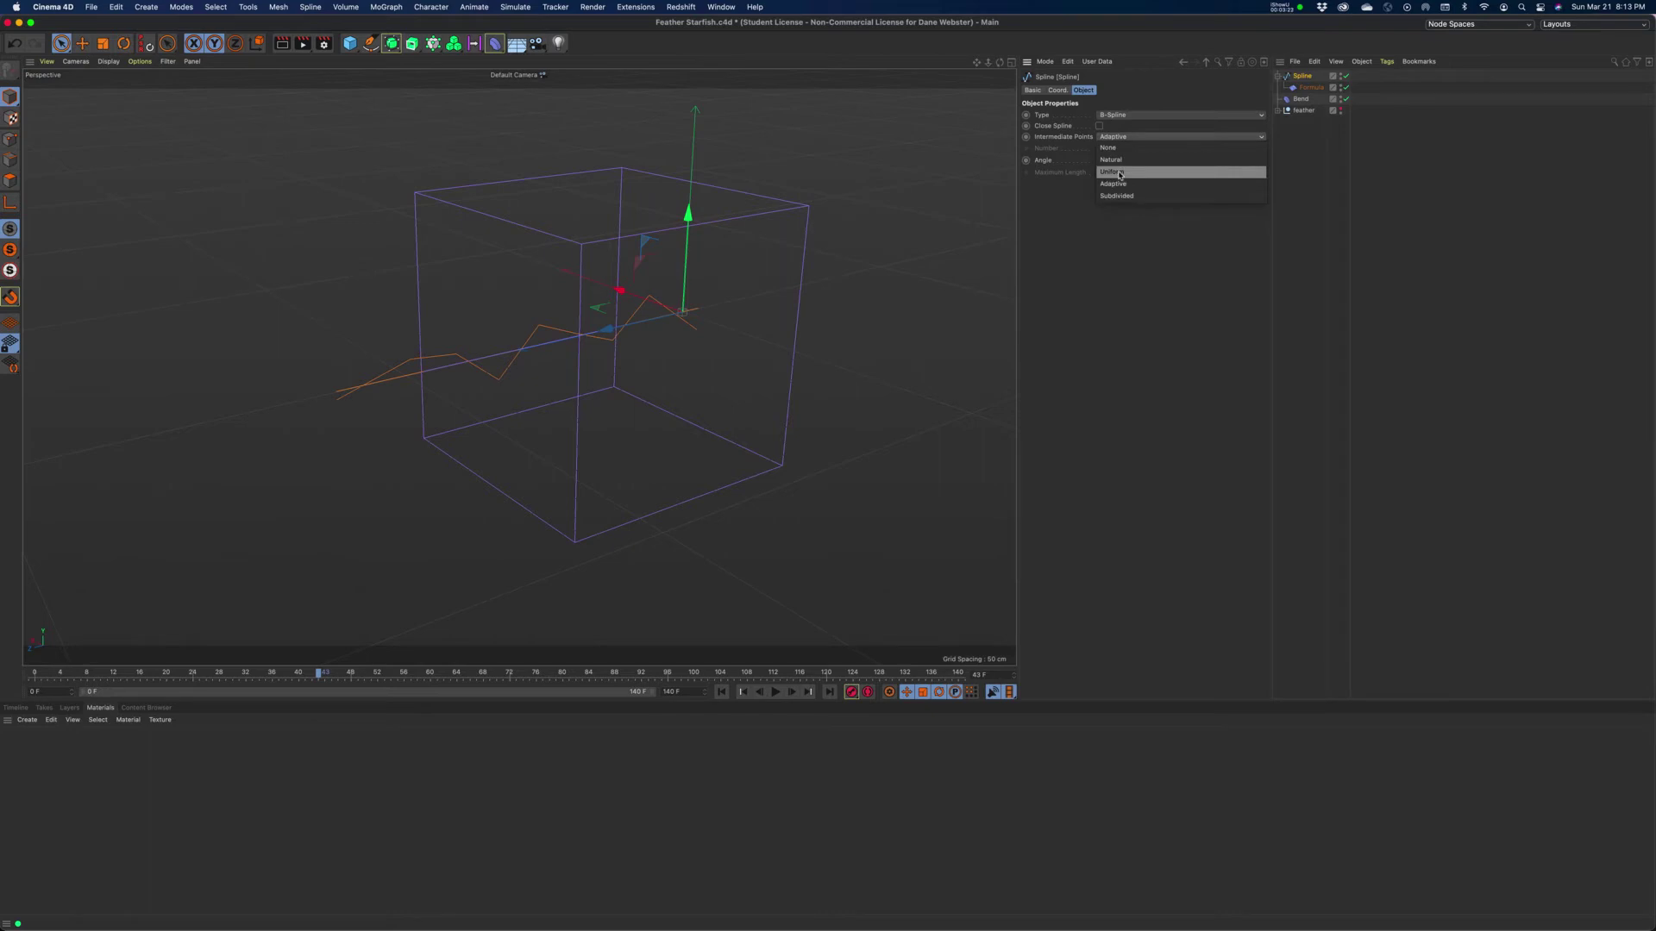
{"action": "left_click", "coordinate": [1119, 176]}
{"action": "left_click", "coordinate": [1130, 138]}
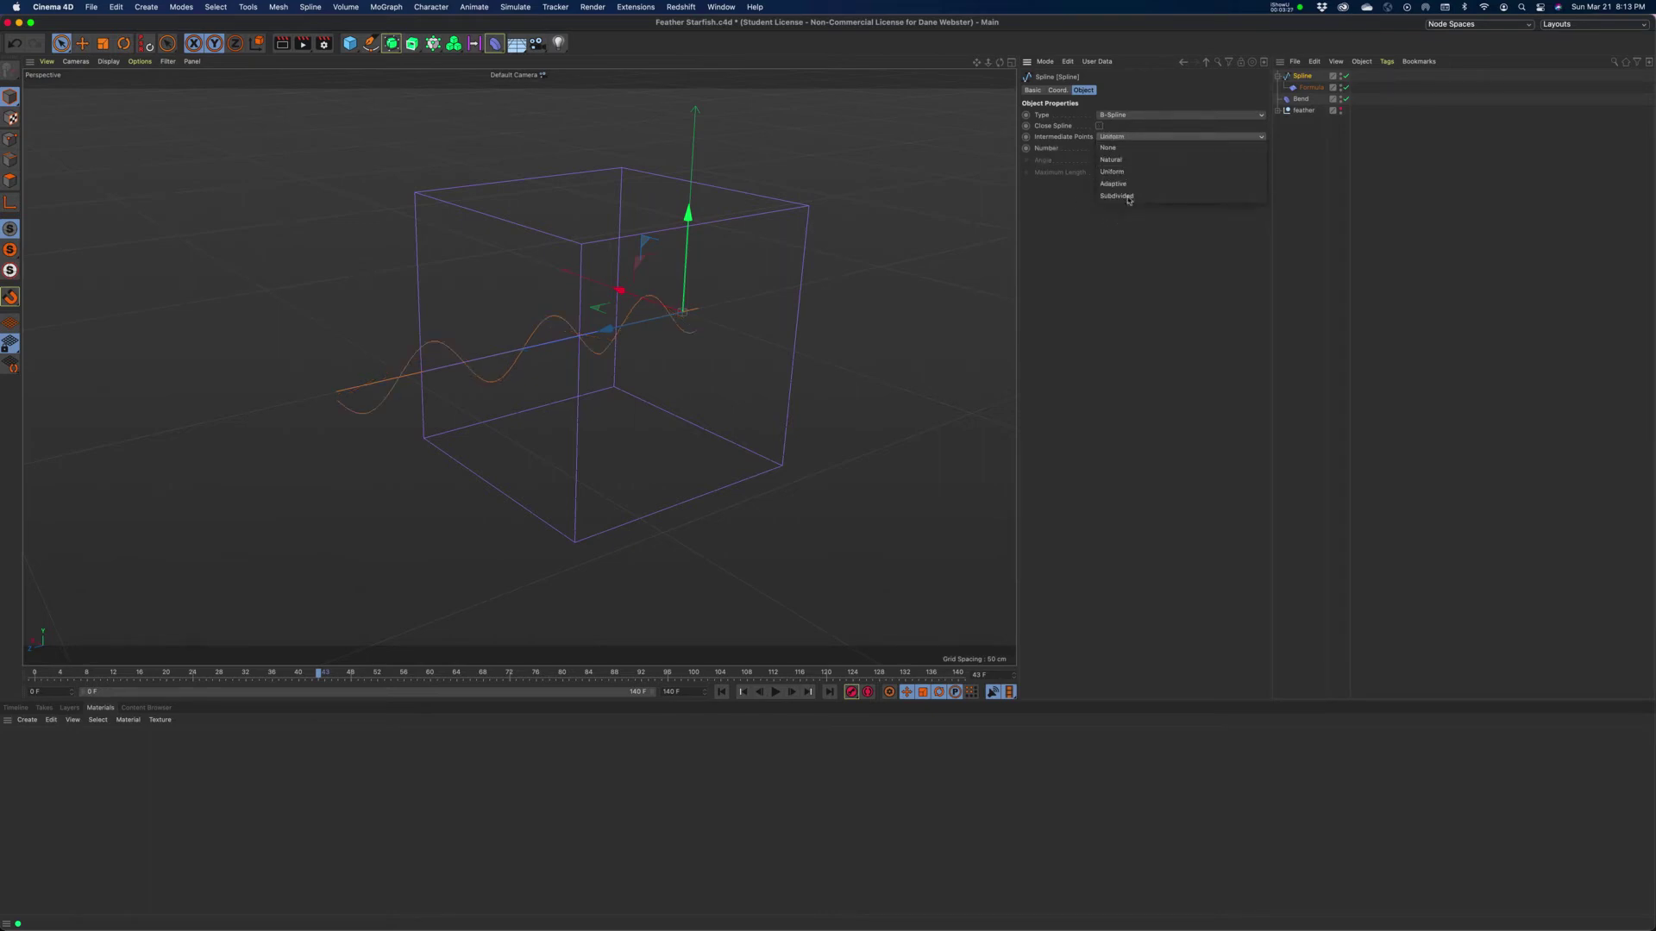
{"action": "left_click", "coordinate": [1070, 294]}
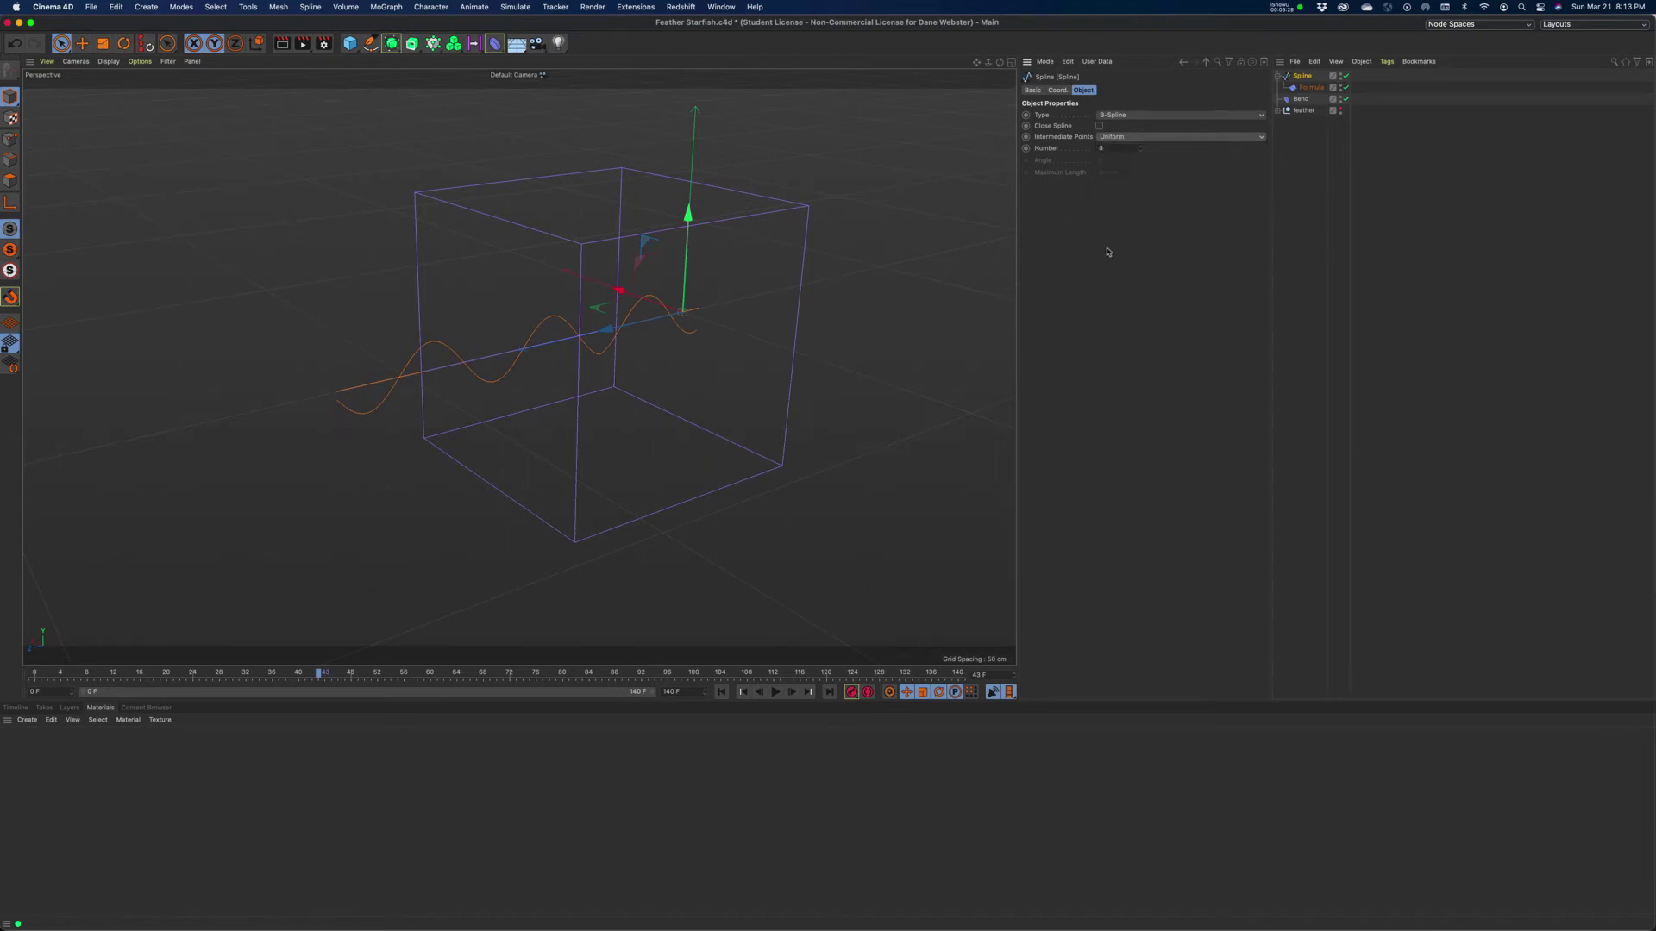
{"action": "left_click", "coordinate": [1116, 140]}
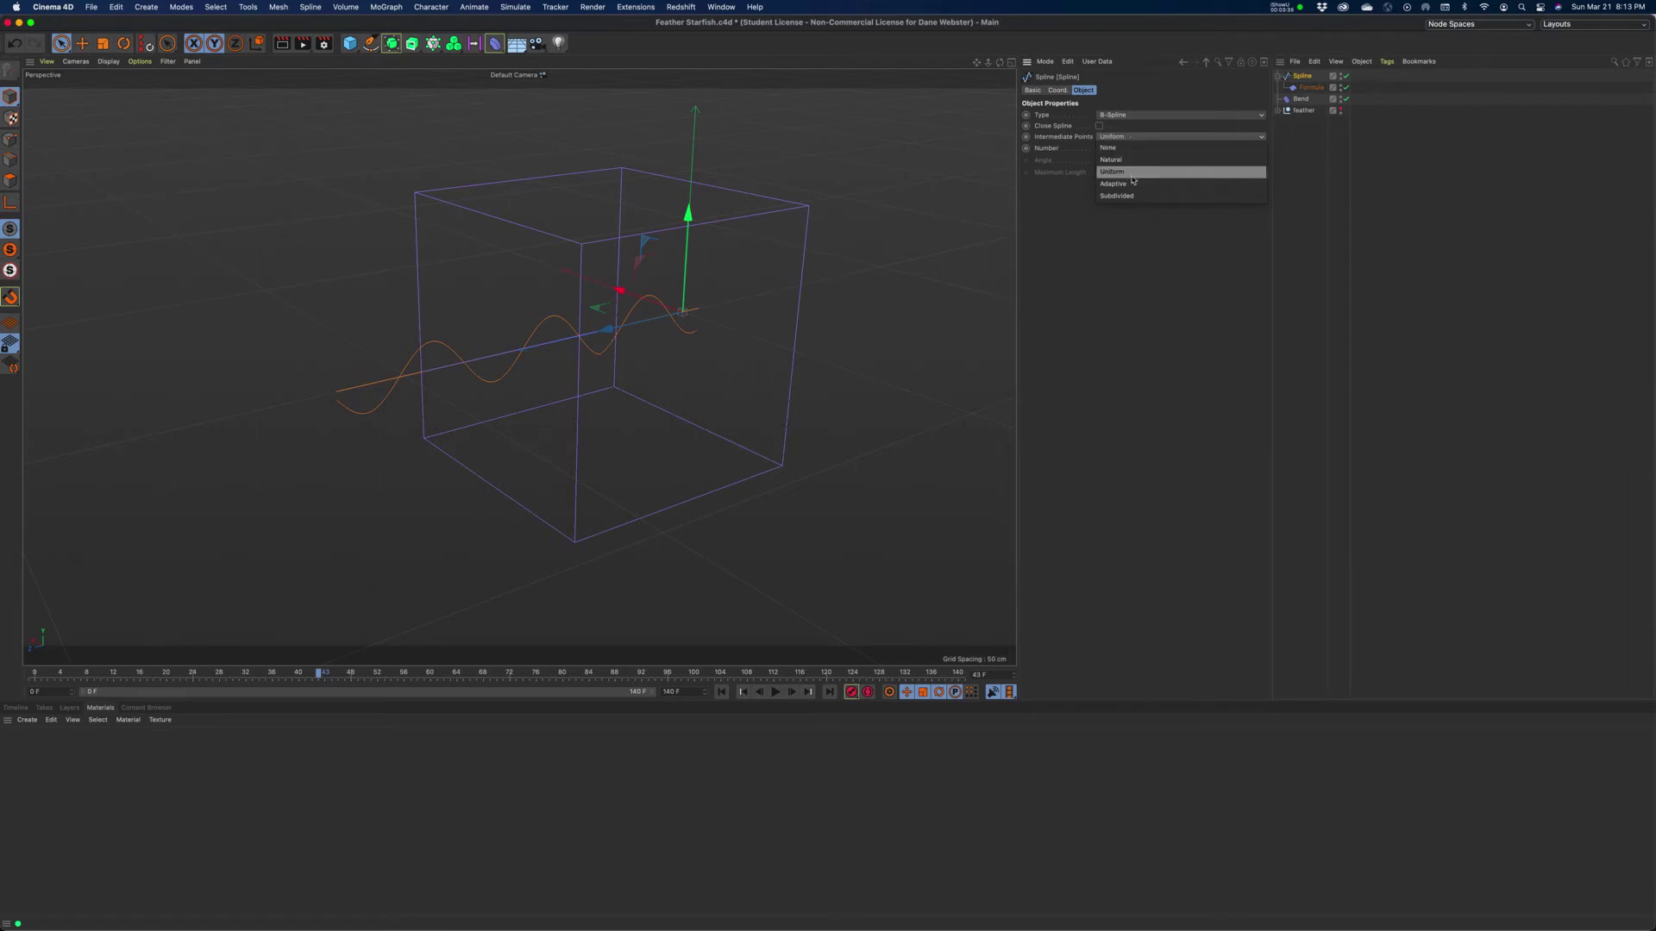
{"action": "left_click", "coordinate": [1132, 174]}
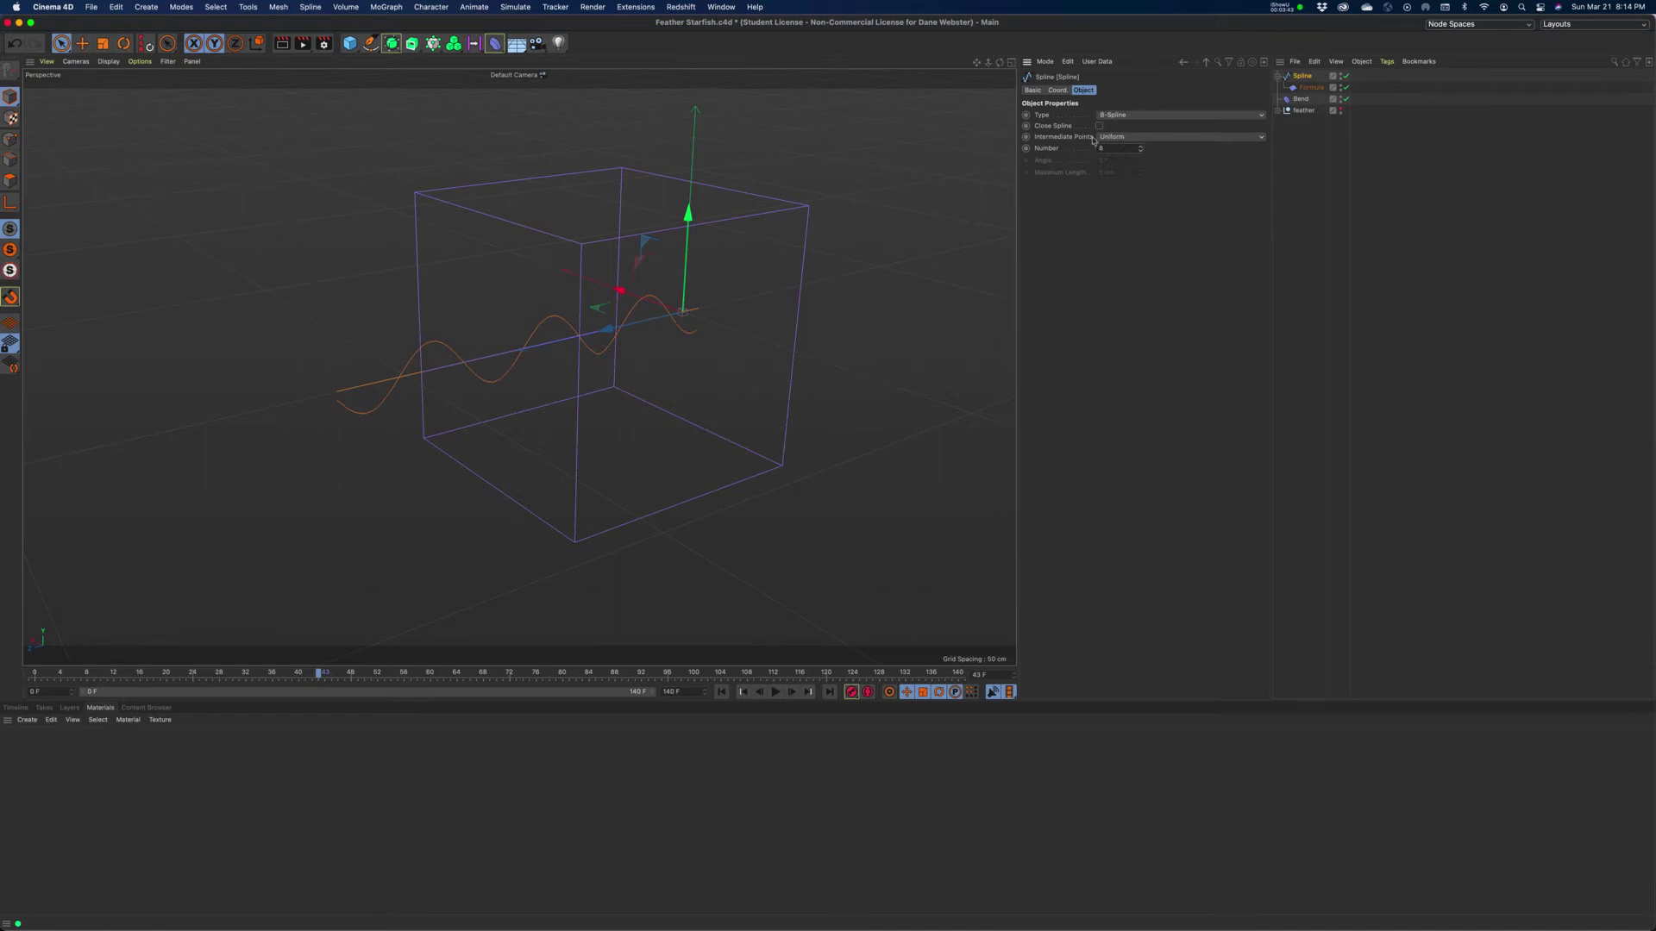
- Play the animation from the first frame to check the spline's smoothness, undoing any accidental move
{"action": "left_click", "coordinate": [721, 693]}
{"action": "left_click", "coordinate": [775, 693]}
{"action": "left_click", "coordinate": [774, 695]}
{"action": "left_click_drag", "start_coordinate": [607, 330], "coordinate": [726, 316]}
{"action": "key", "text": "super+z"}
- Move the Formula deformer to the spline's origin end and resize it to about 405 x 400 x 1150 cm
{"action": "left_click", "coordinate": [1311, 87]}
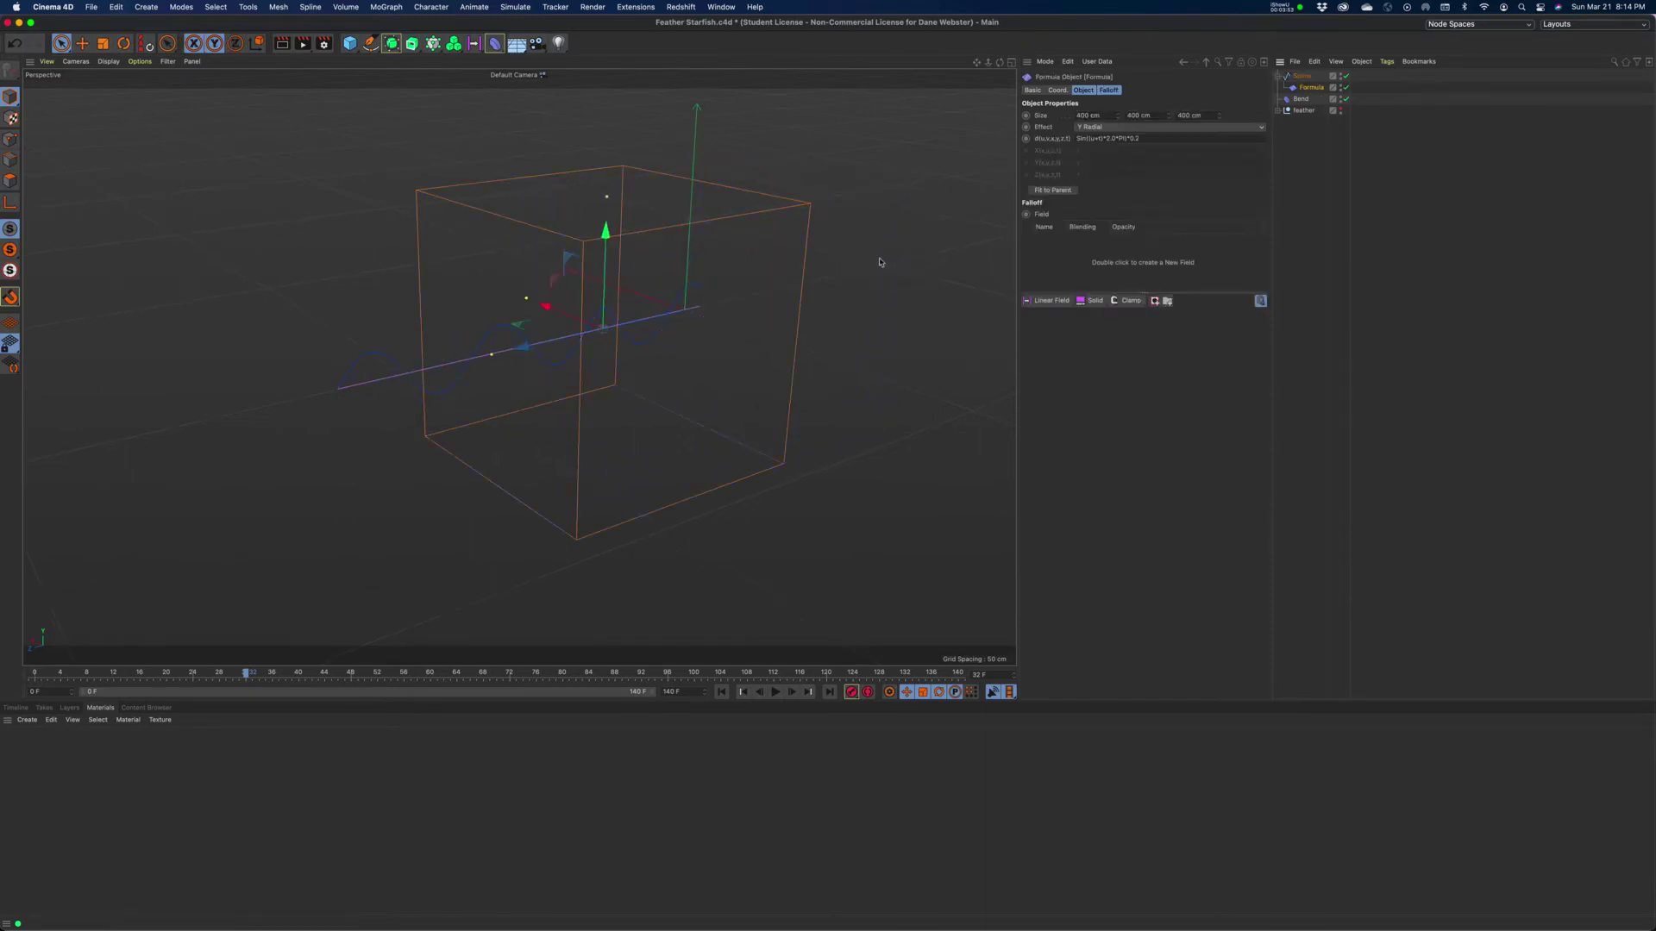
{"action": "left_click_drag", "start_coordinate": [520, 345], "coordinate": [382, 335]}
{"action": "left_click_drag", "start_coordinate": [618, 282], "coordinate": [614, 285]}
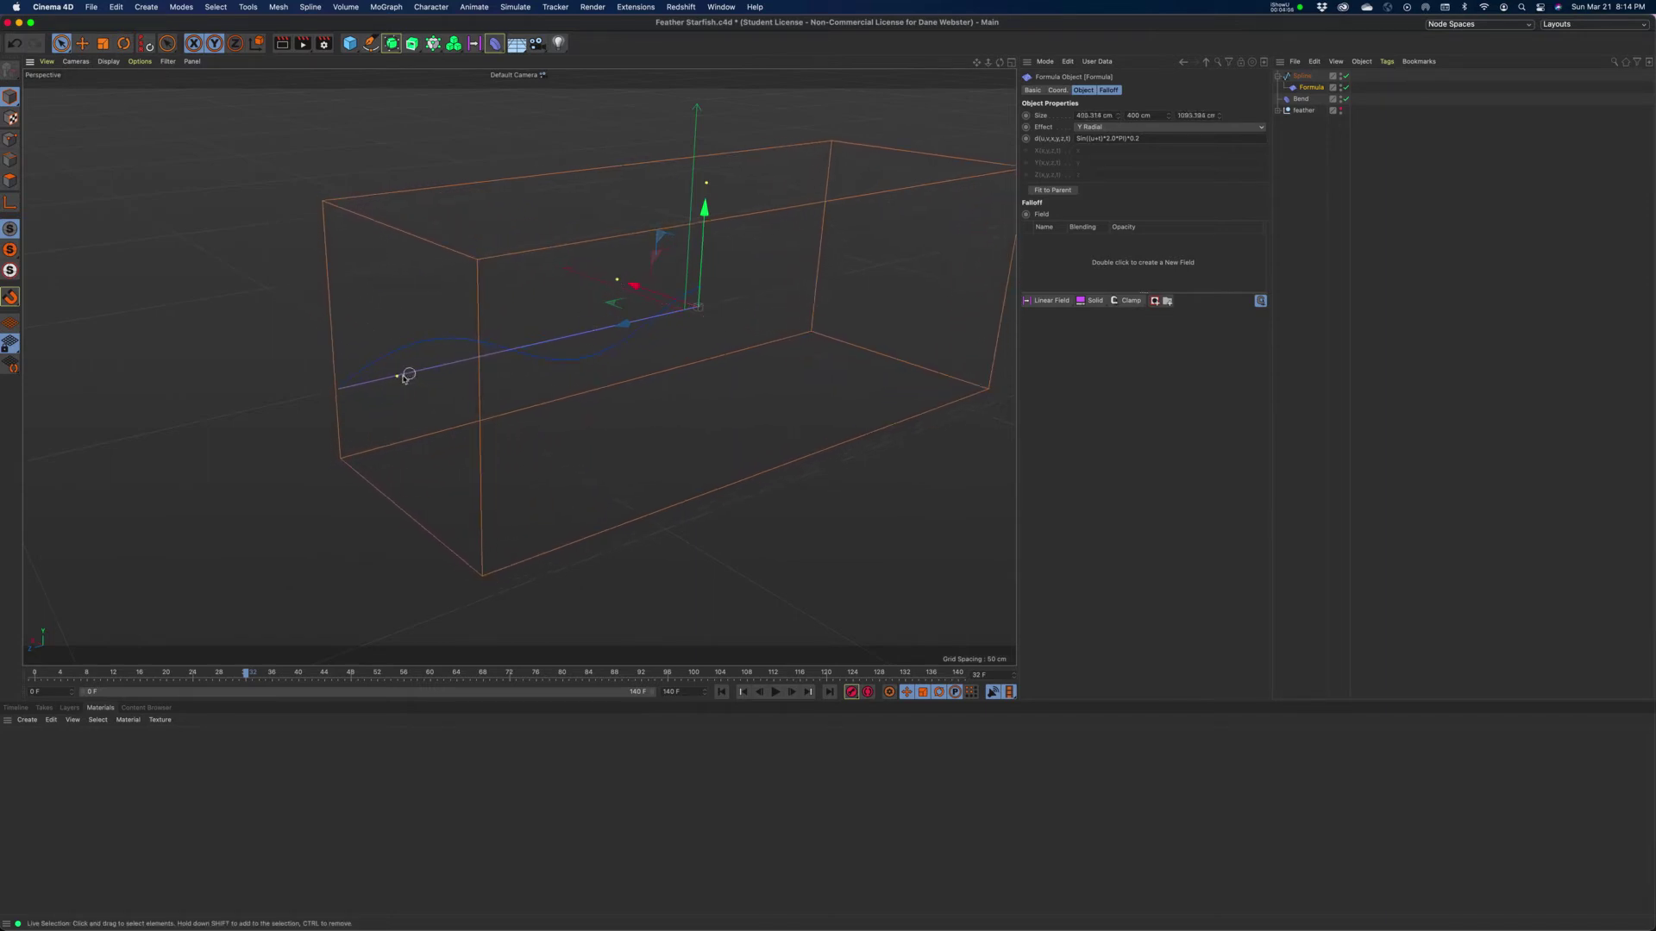
{"action": "mouse_move", "coordinate": [401, 371]}
{"action": "left_mouse_down"}
{"action": "mouse_move", "coordinate": [366, 381]}
{"action": "mouse_move", "coordinate": [407, 365]}
{"action": "left_mouse_up"}
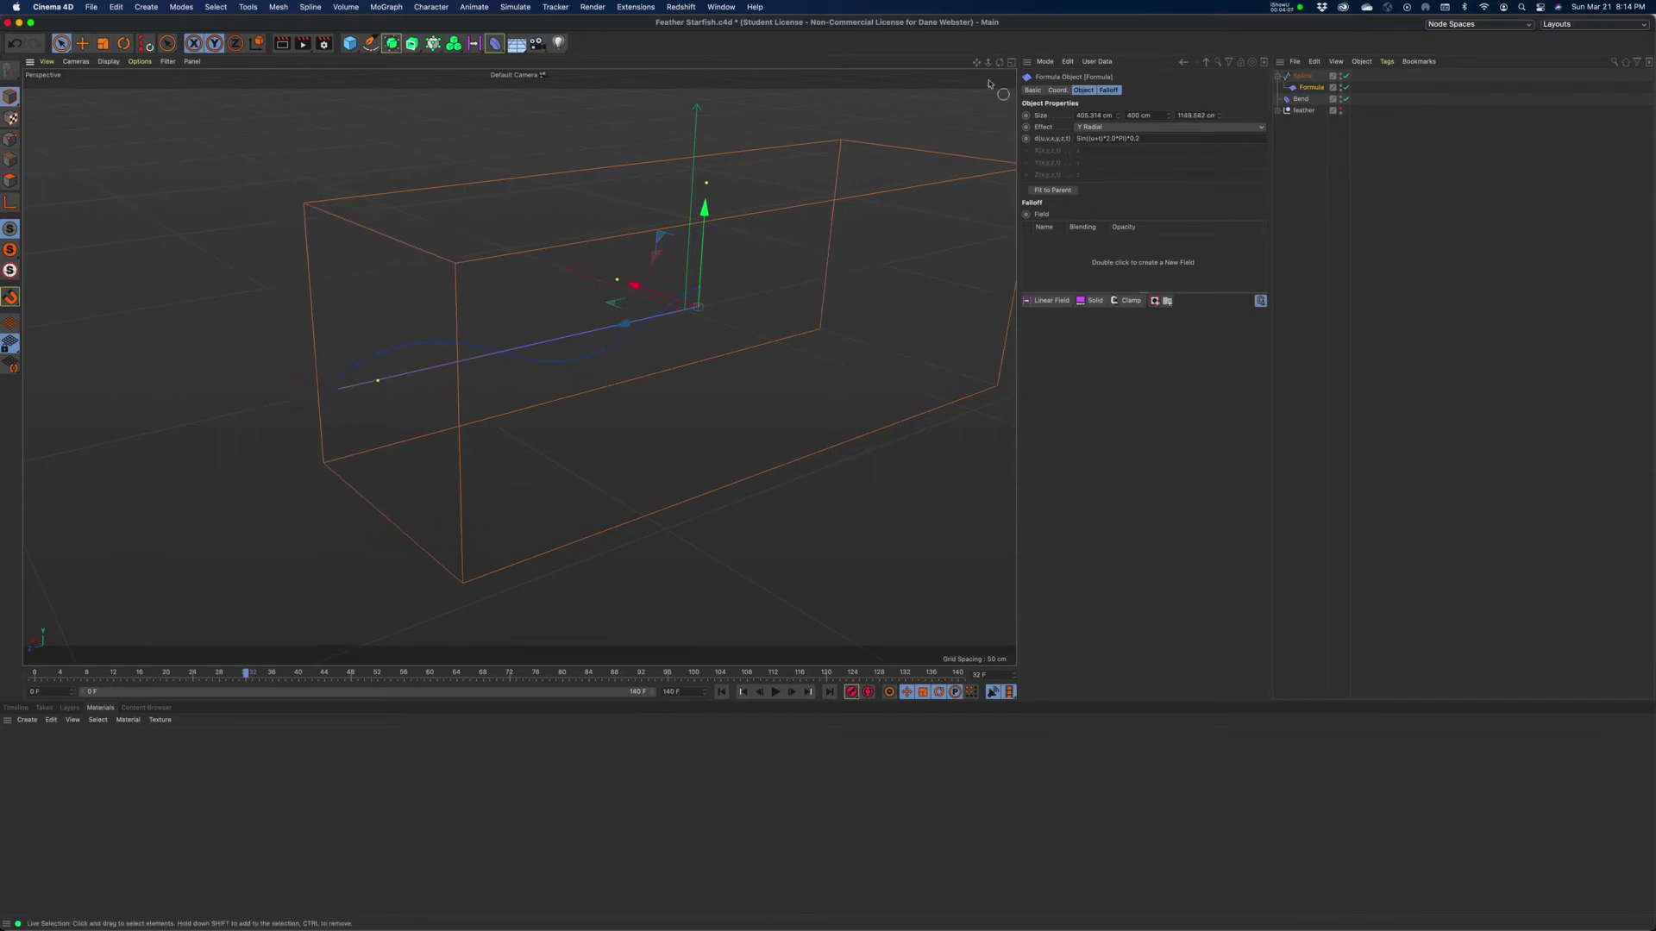
{"action": "left_click_drag", "start_coordinate": [977, 63], "coordinate": [869, 31]}
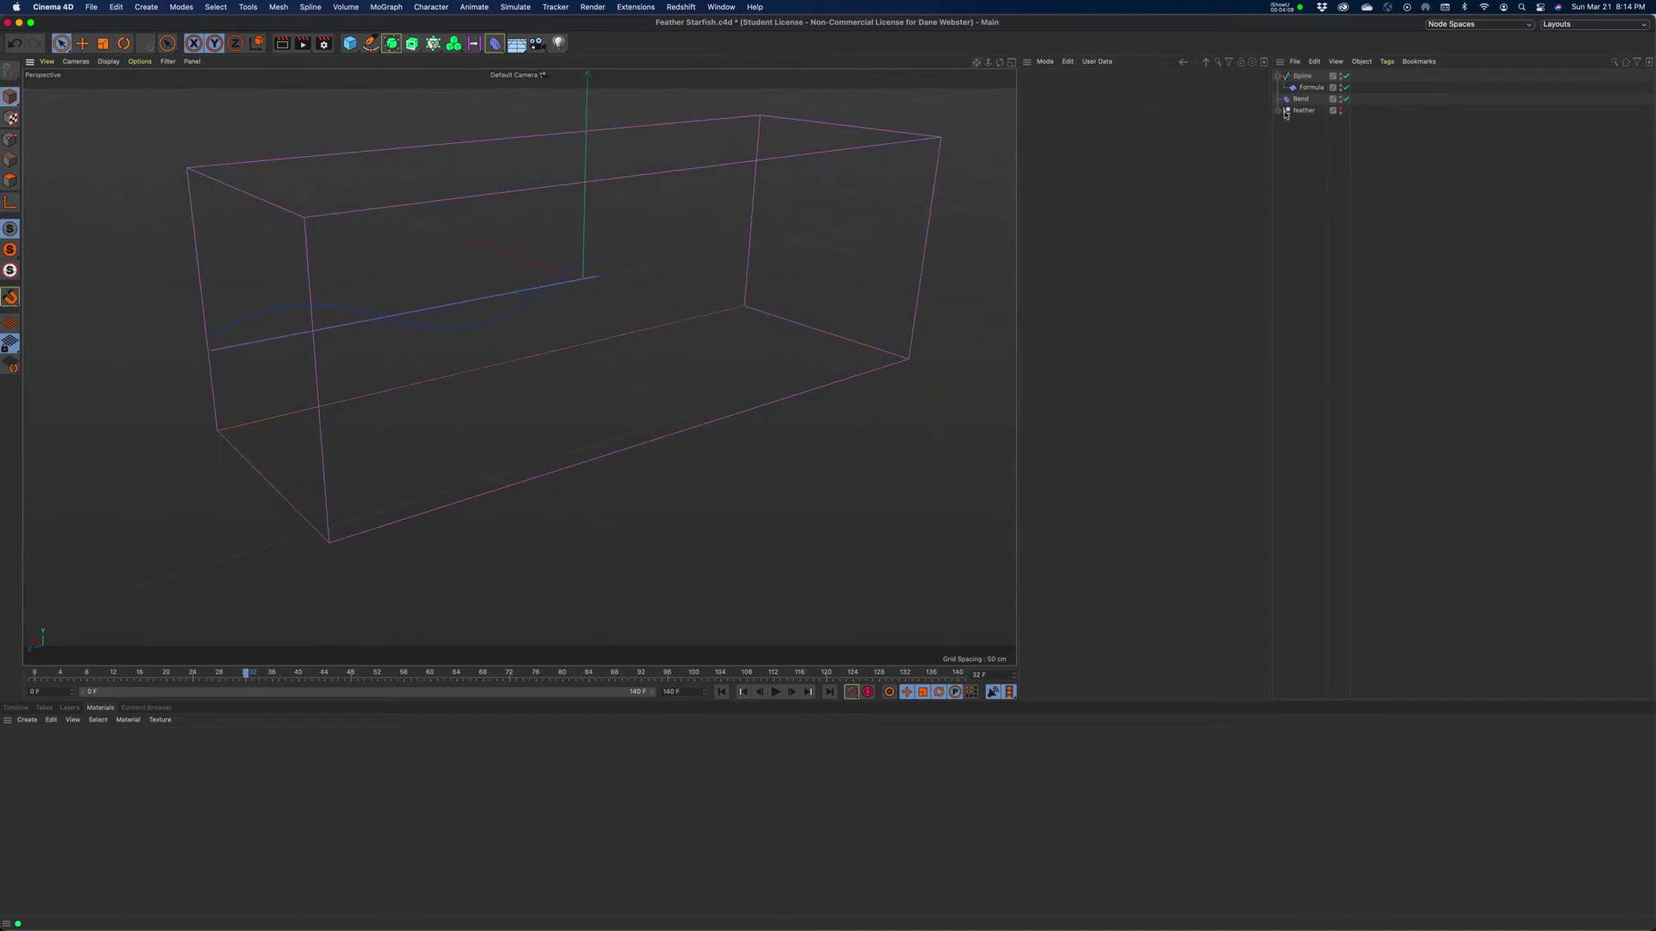
{"action": "left_click", "coordinate": [1311, 88]}
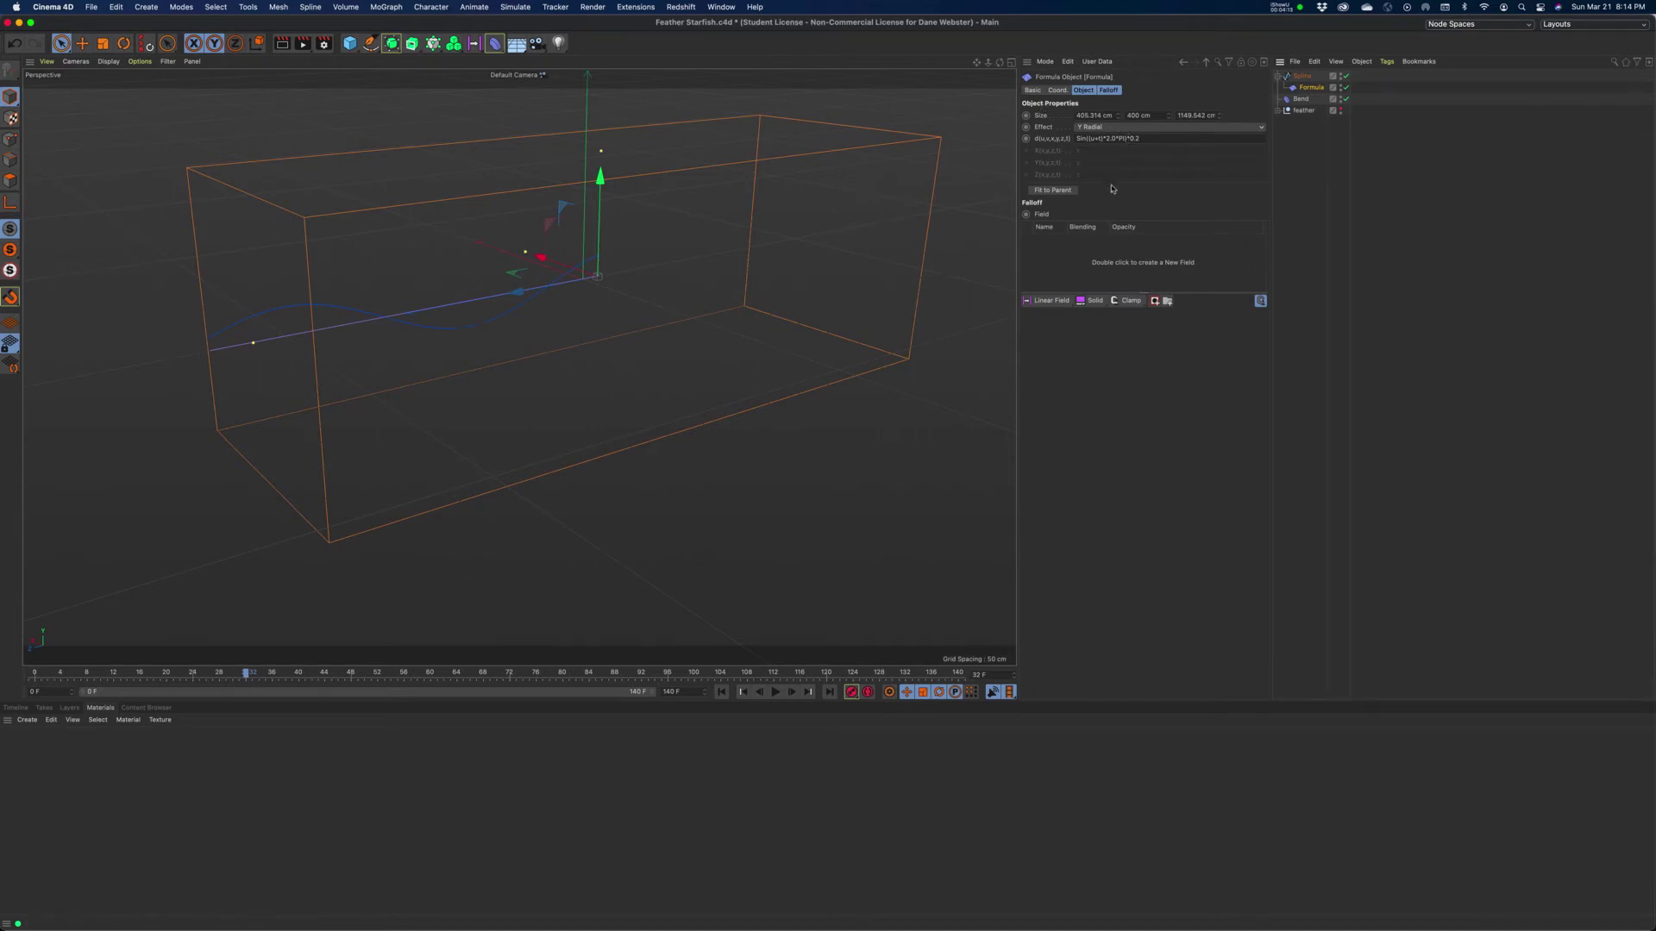
- Play the animation from the first frame to check the wave produced by the enlarged Formula deformer
{"action": "left_click", "coordinate": [722, 693]}
{"action": "left_click", "coordinate": [776, 693]}
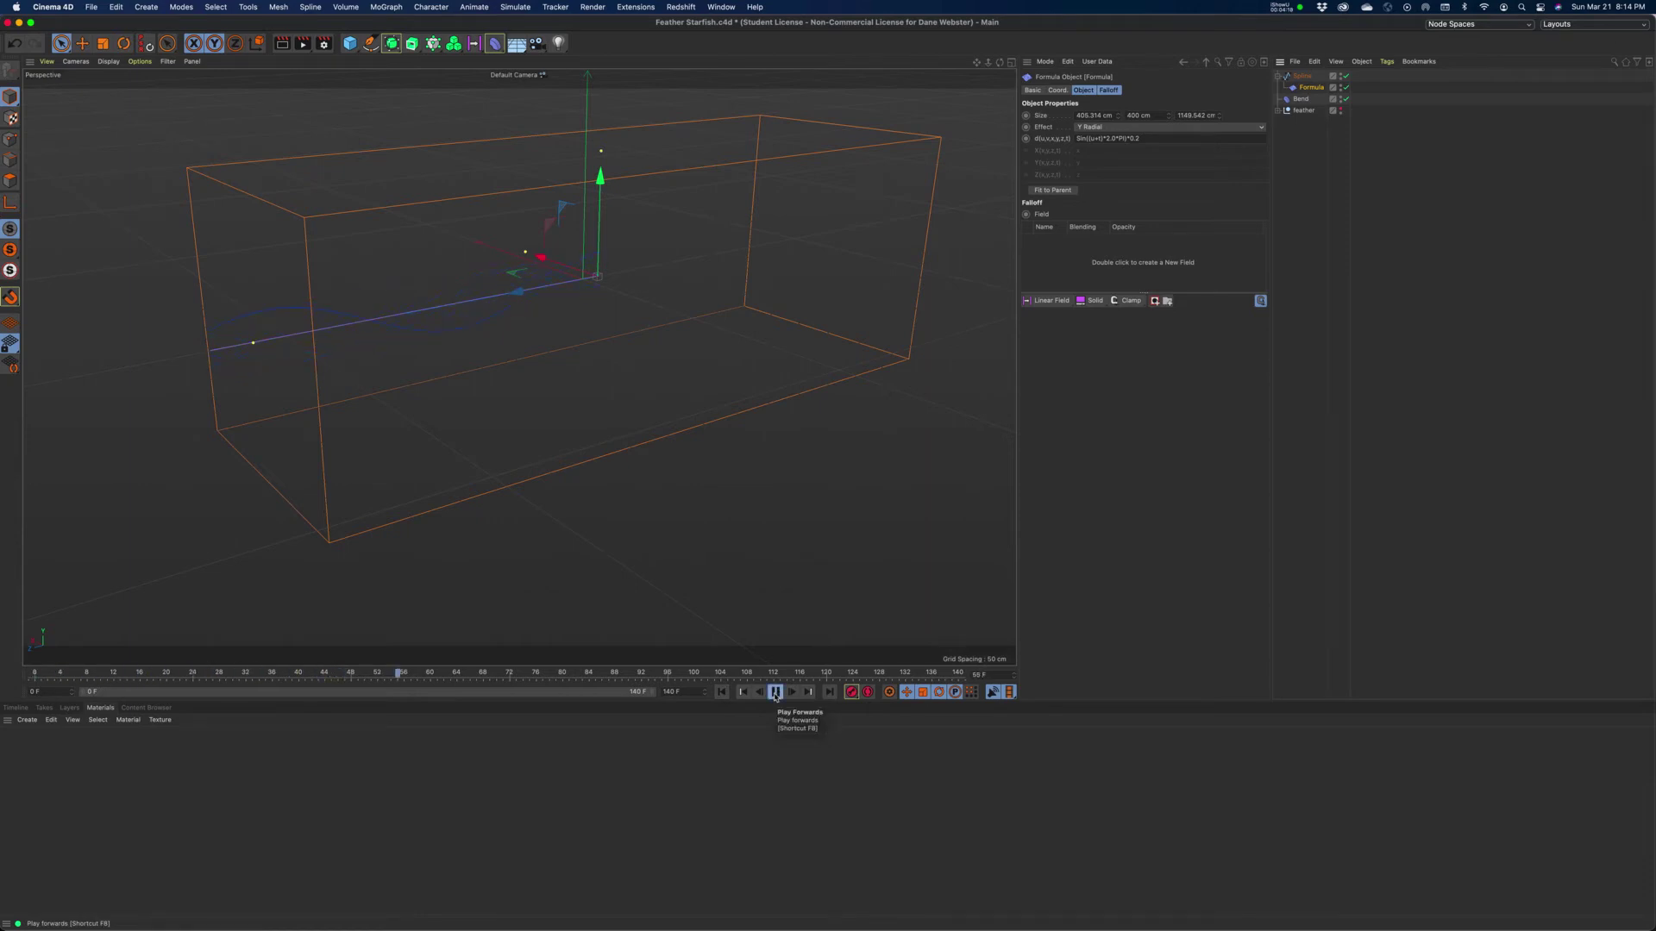
{"action": "left_click", "coordinate": [775, 692]}
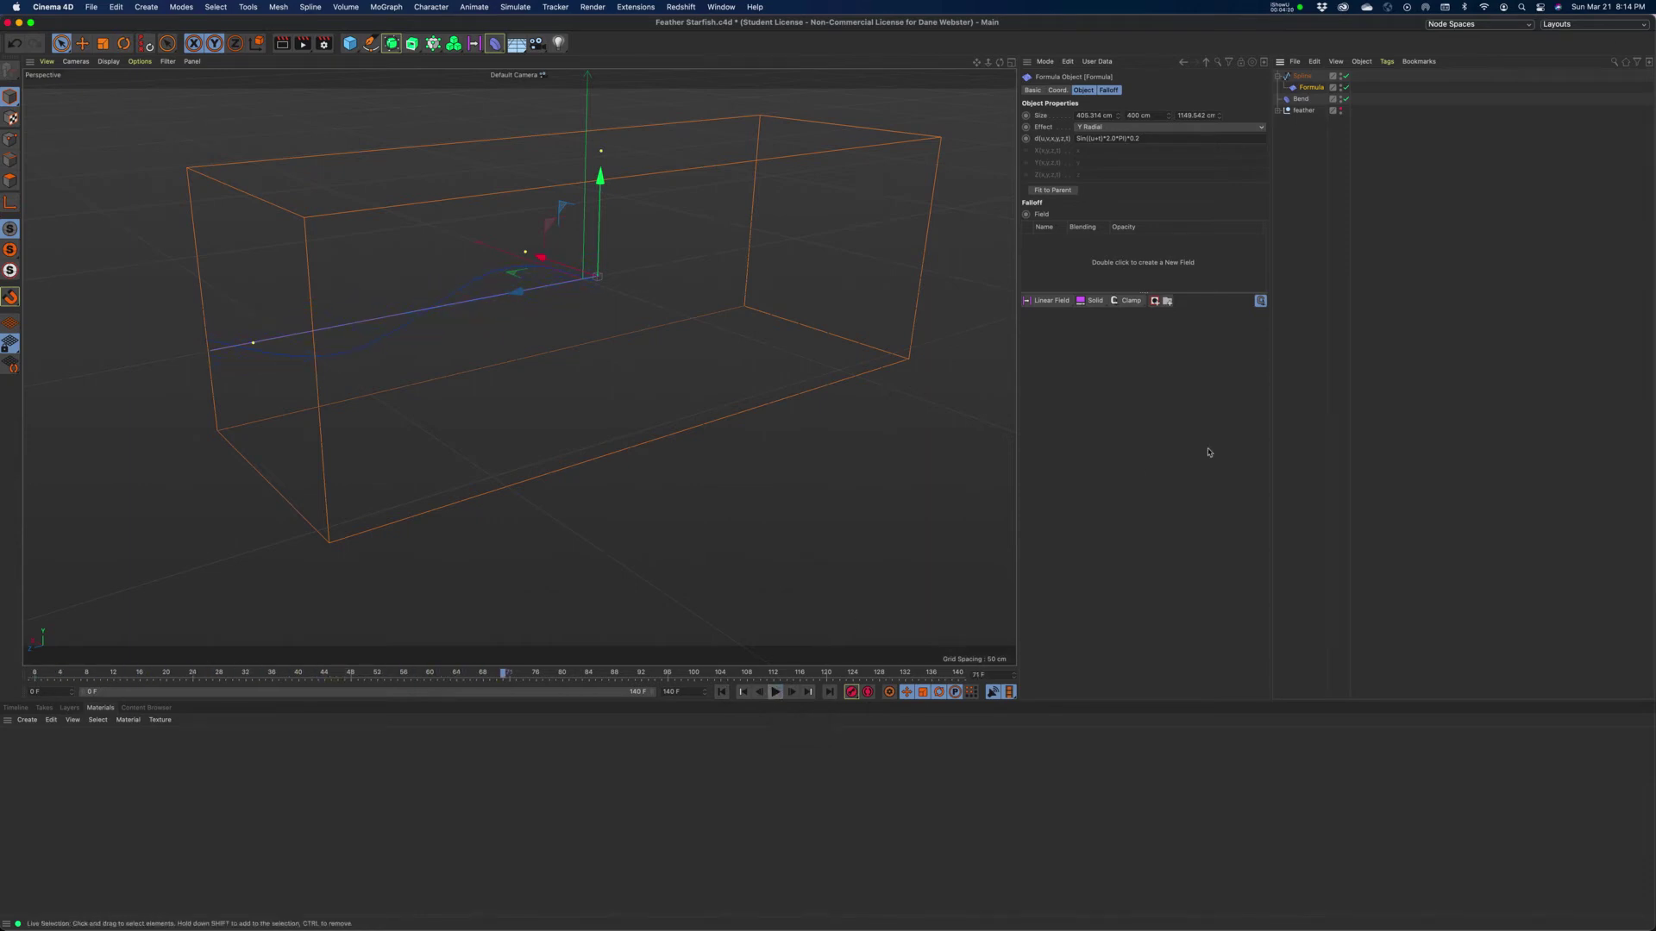
- Add a Linear Field with direction Z+ to the Formula deformer's falloff and stretch it along most of the spline
{"action": "left_click", "coordinate": [1104, 91]}
{"action": "left_click", "coordinate": [1063, 202]}
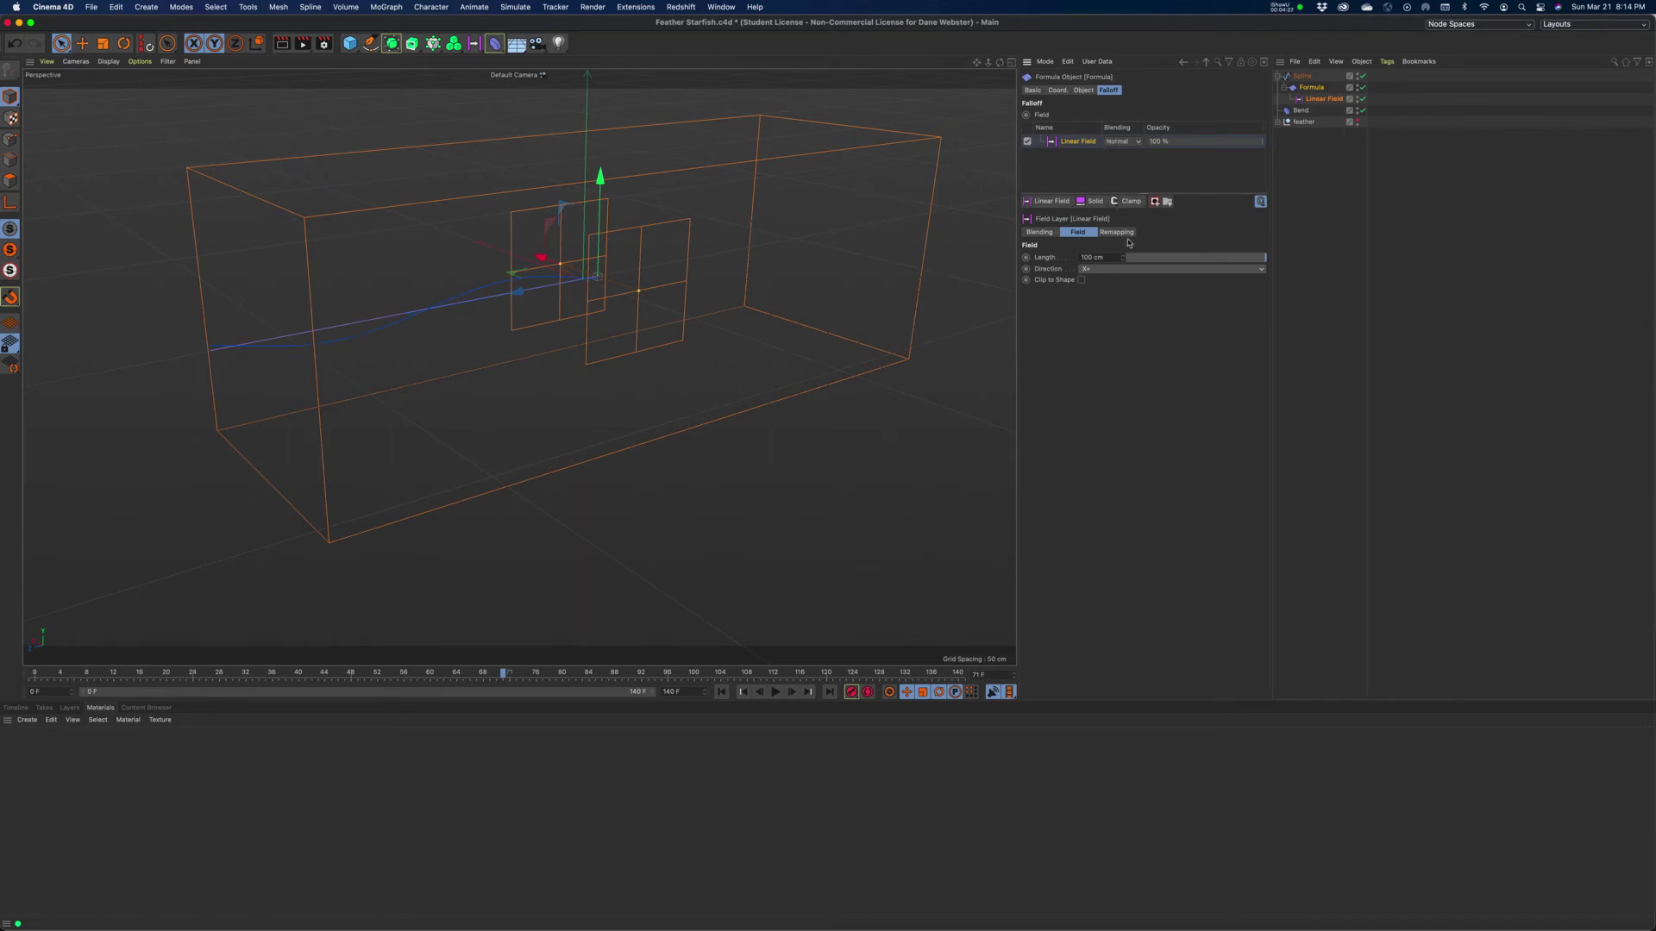
{"action": "left_click", "coordinate": [1104, 269]}
{"action": "left_click", "coordinate": [1096, 327]}
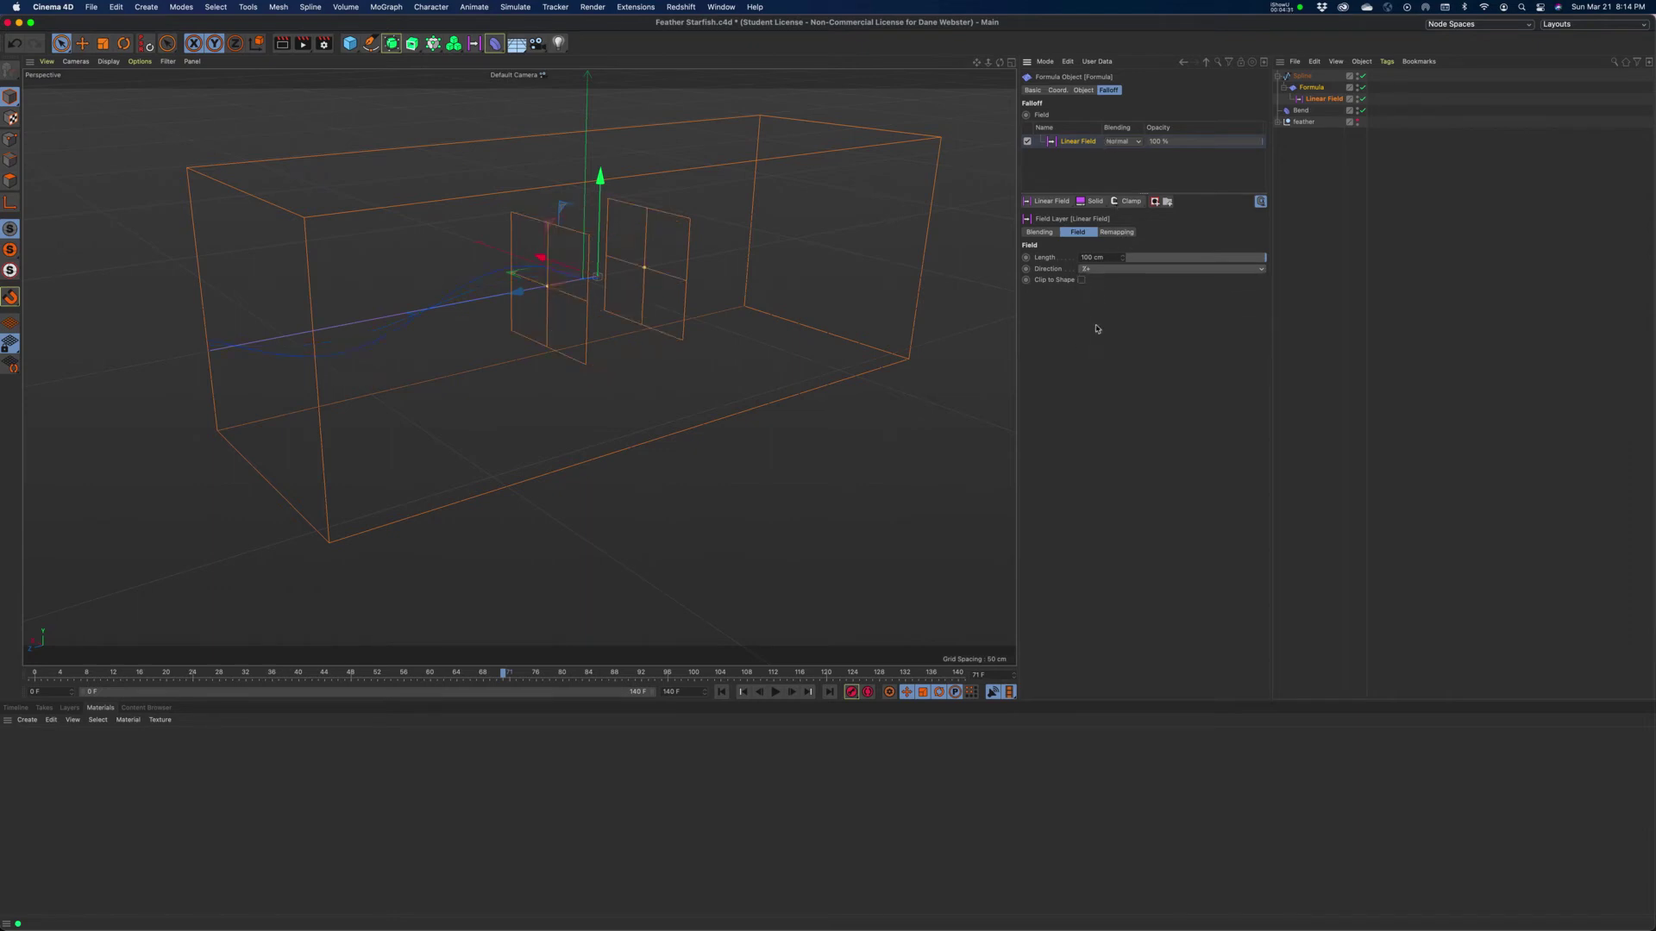
{"action": "left_click_drag", "start_coordinate": [522, 302], "coordinate": [377, 318]}
{"action": "left_click_drag", "start_coordinate": [517, 296], "coordinate": [571, 285]}
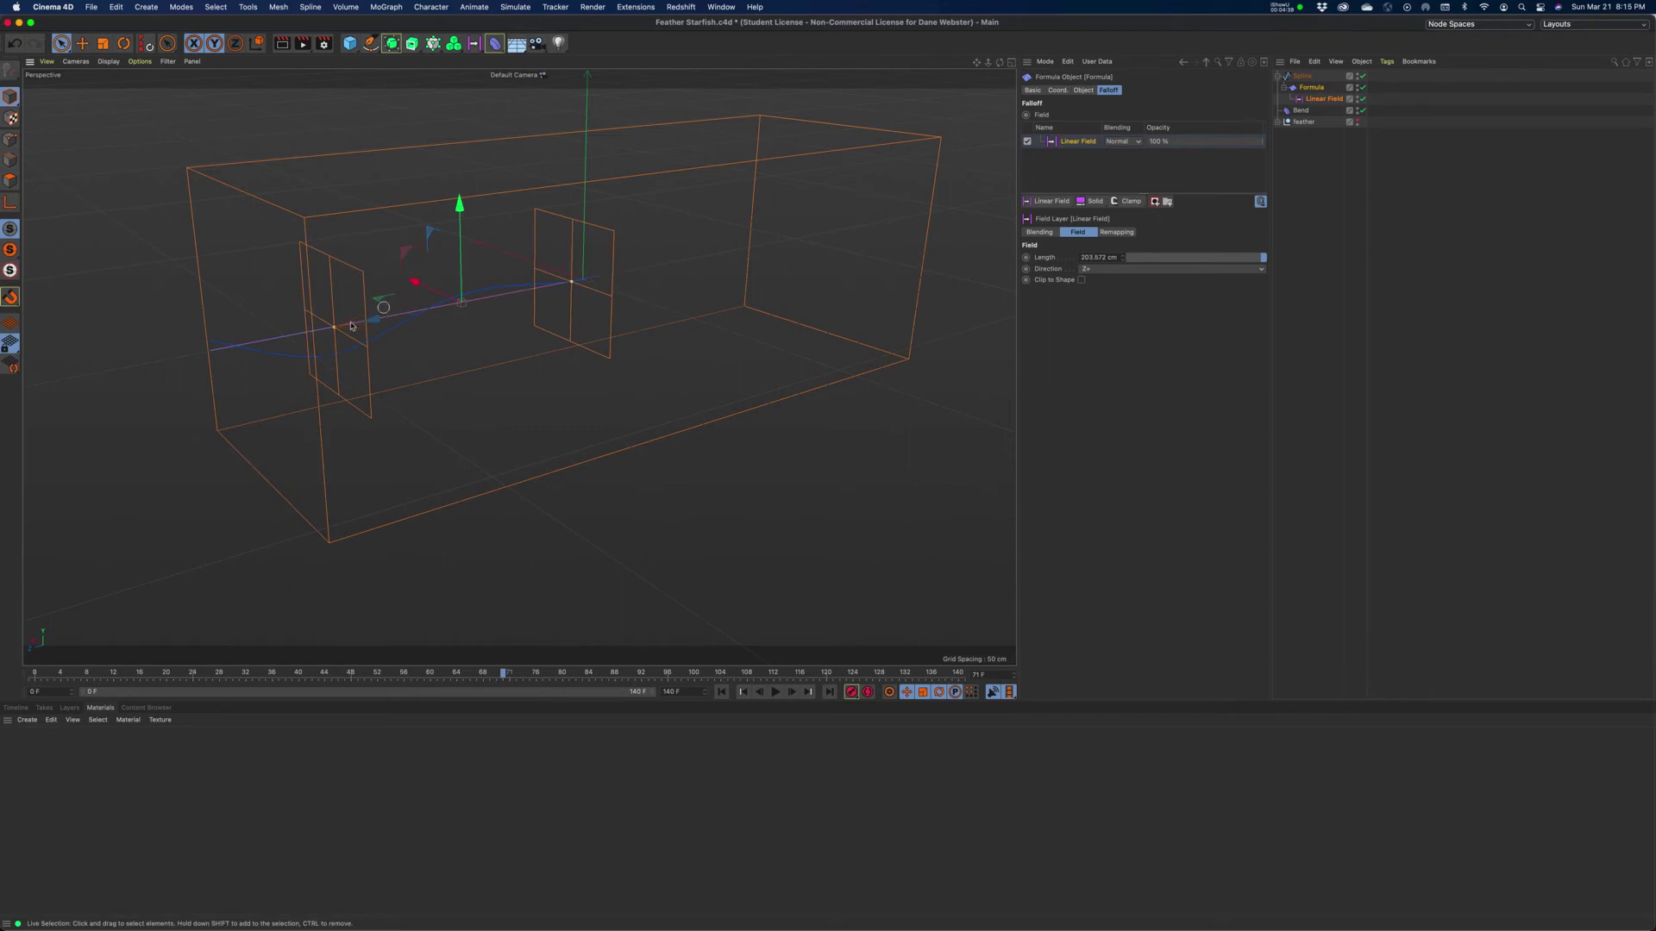
- Play the animation from the first frame to check how the Linear Field limits the spline's undulation
{"action": "left_click", "coordinate": [722, 691]}
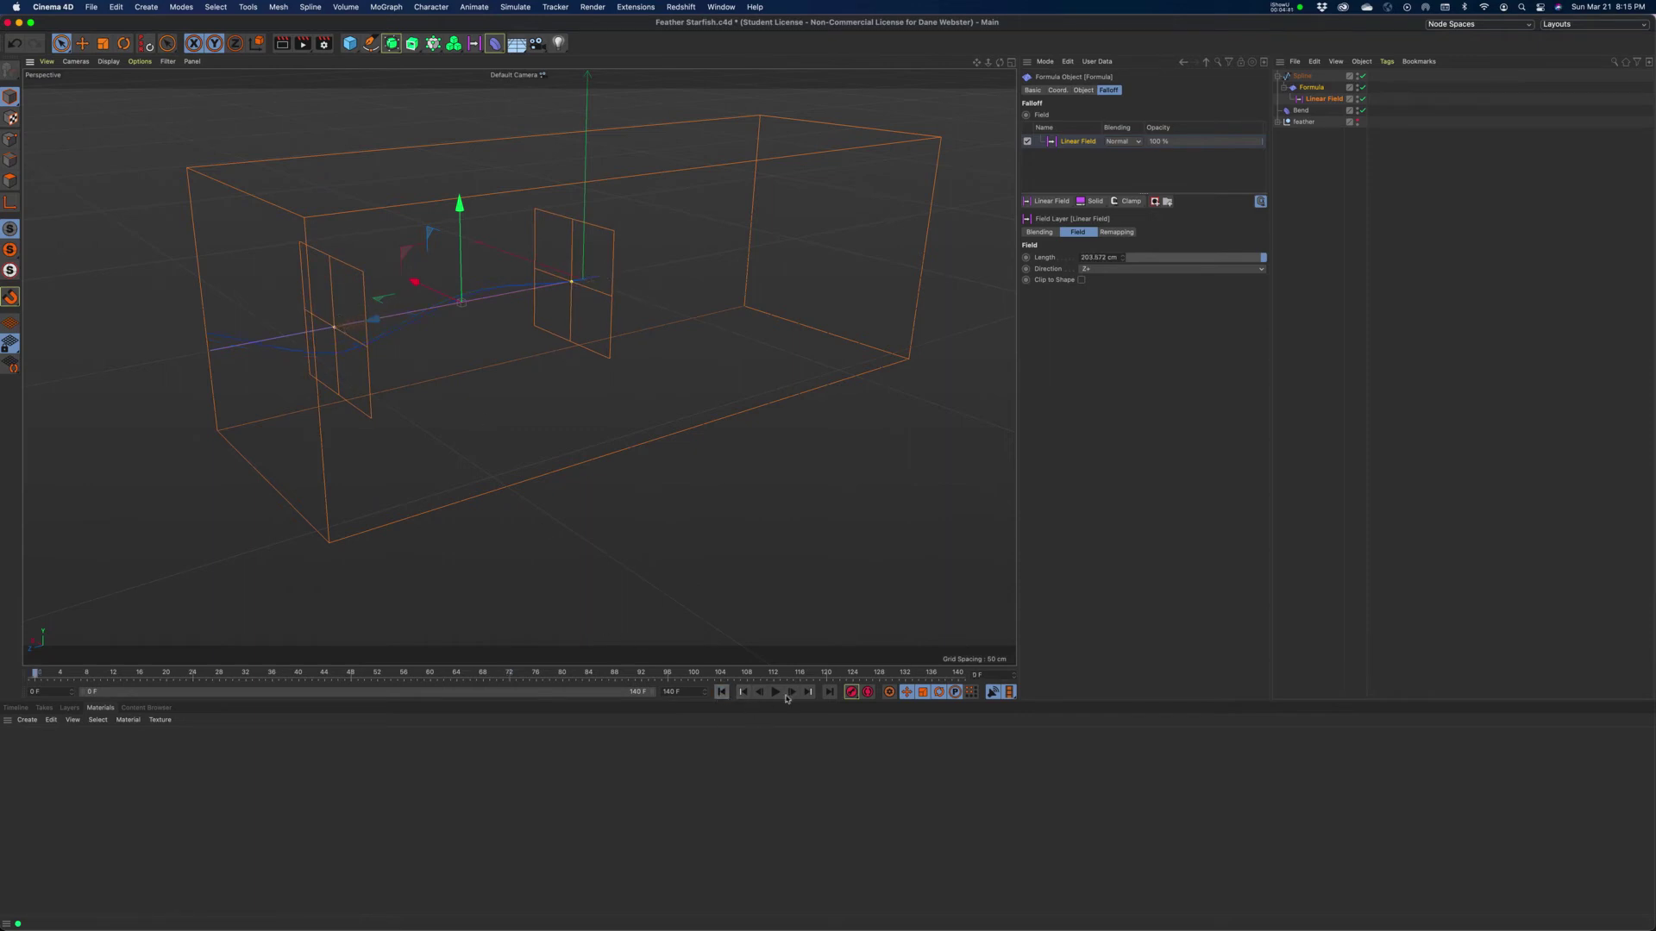
{"action": "left_click", "coordinate": [775, 693]}
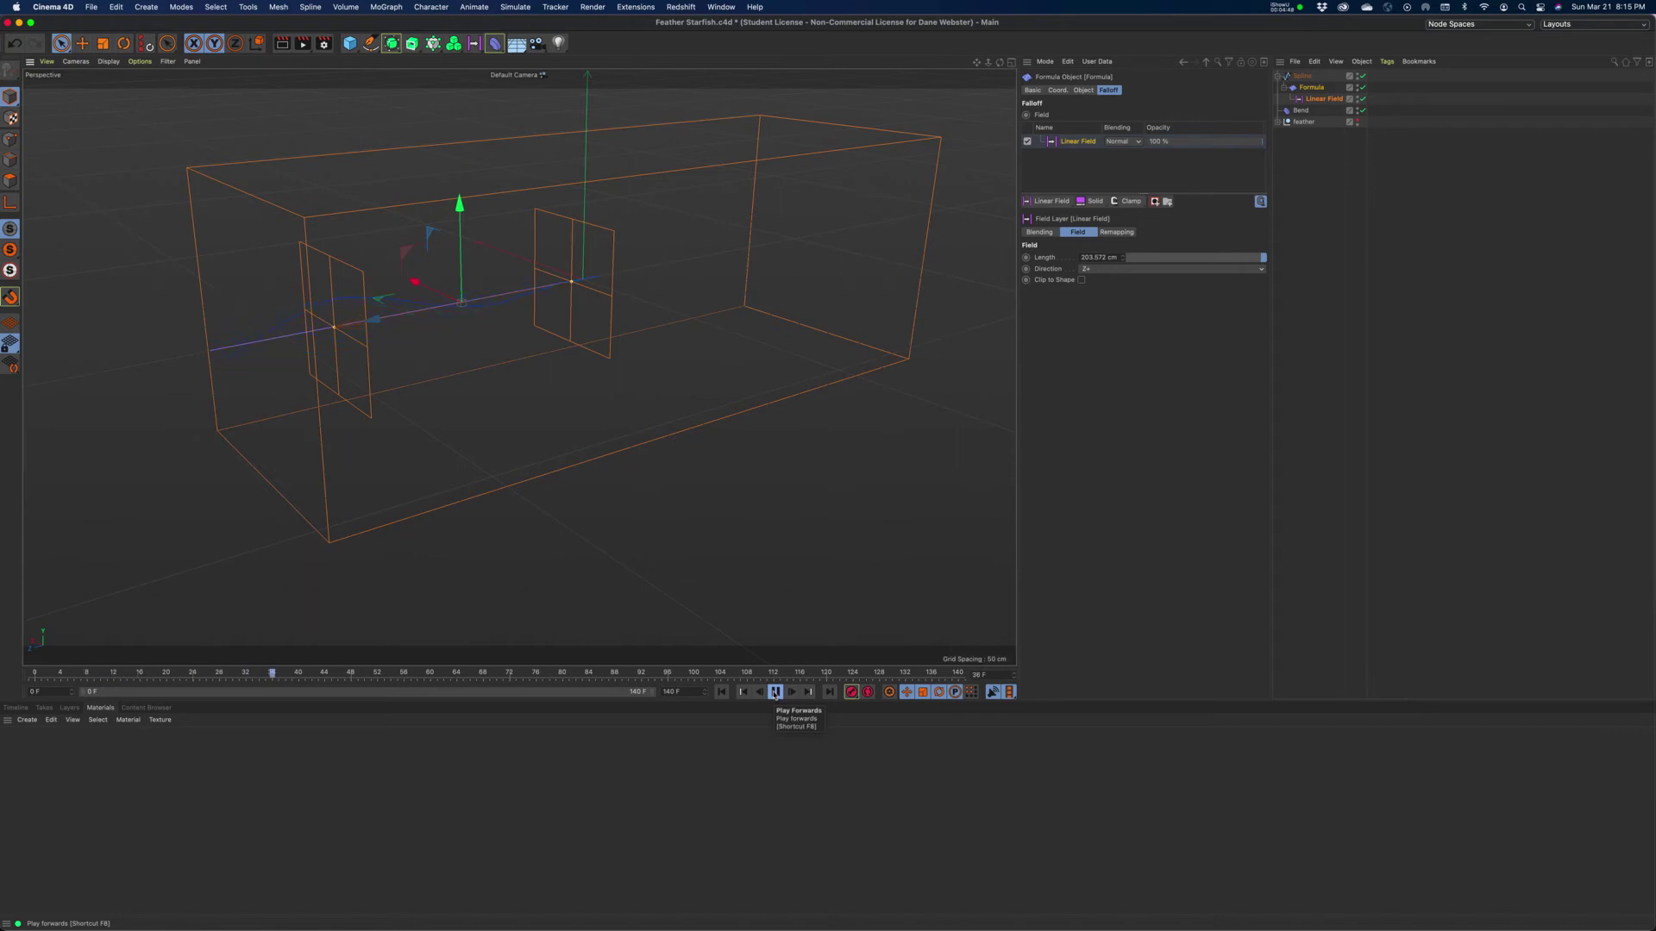
{"action": "left_click", "coordinate": [774, 693]}
- Make the feather visible again and play the animation from the first frame
{"action": "left_click", "coordinate": [1357, 122]}
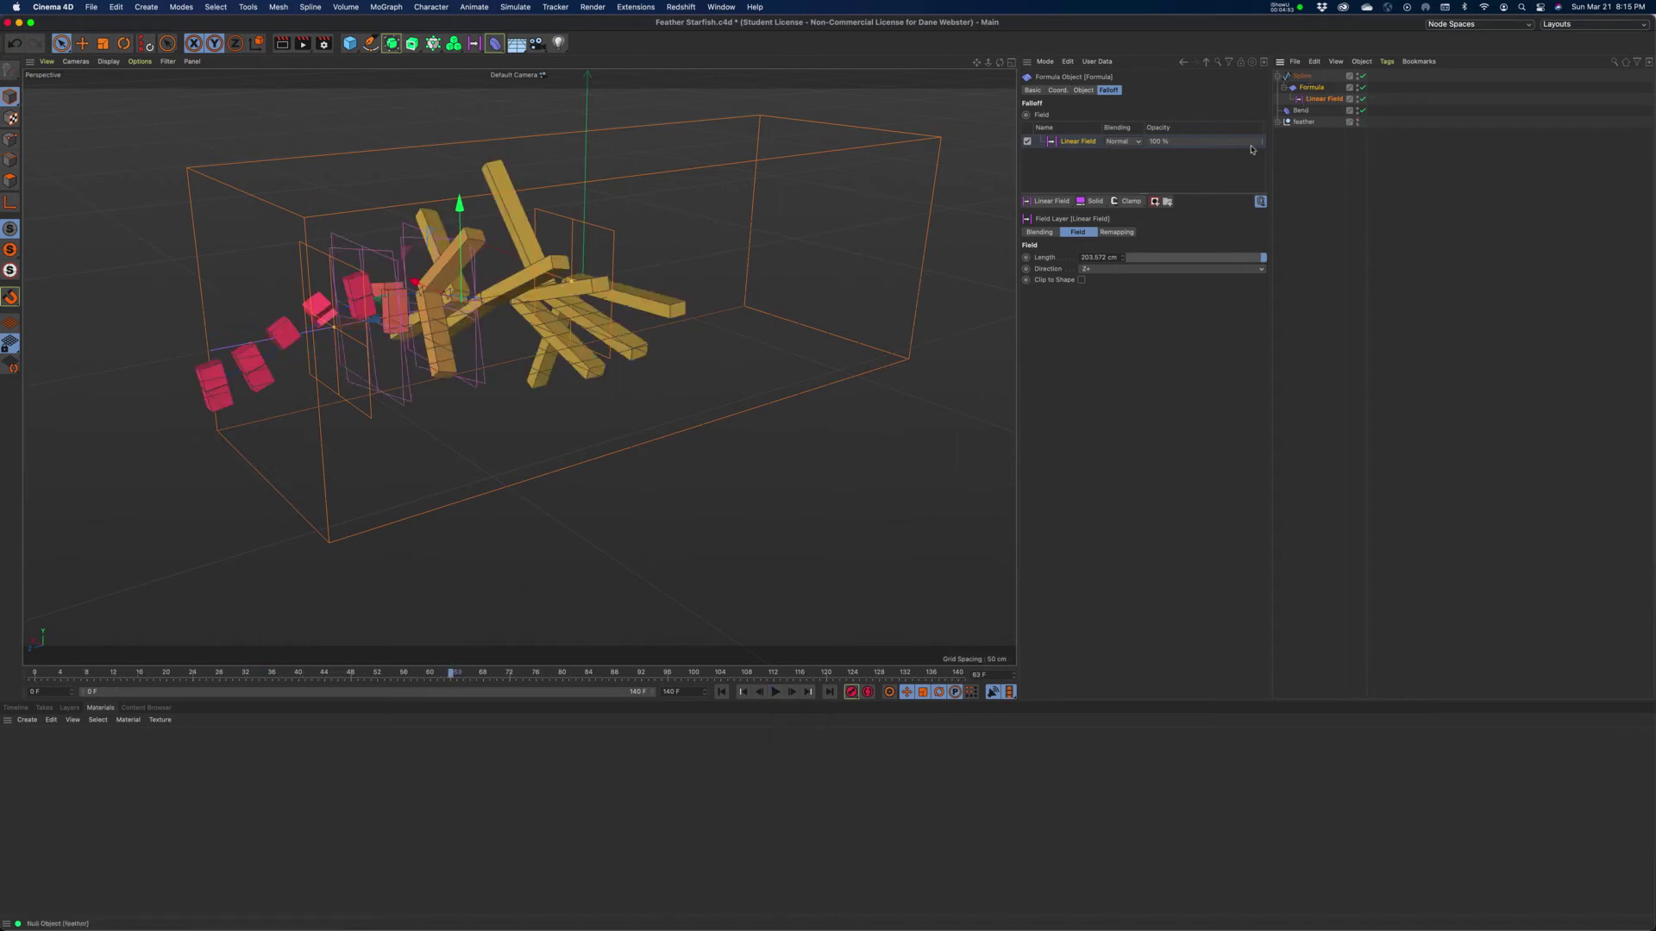
{"action": "left_click", "coordinate": [722, 693]}
{"action": "left_click", "coordinate": [774, 692]}
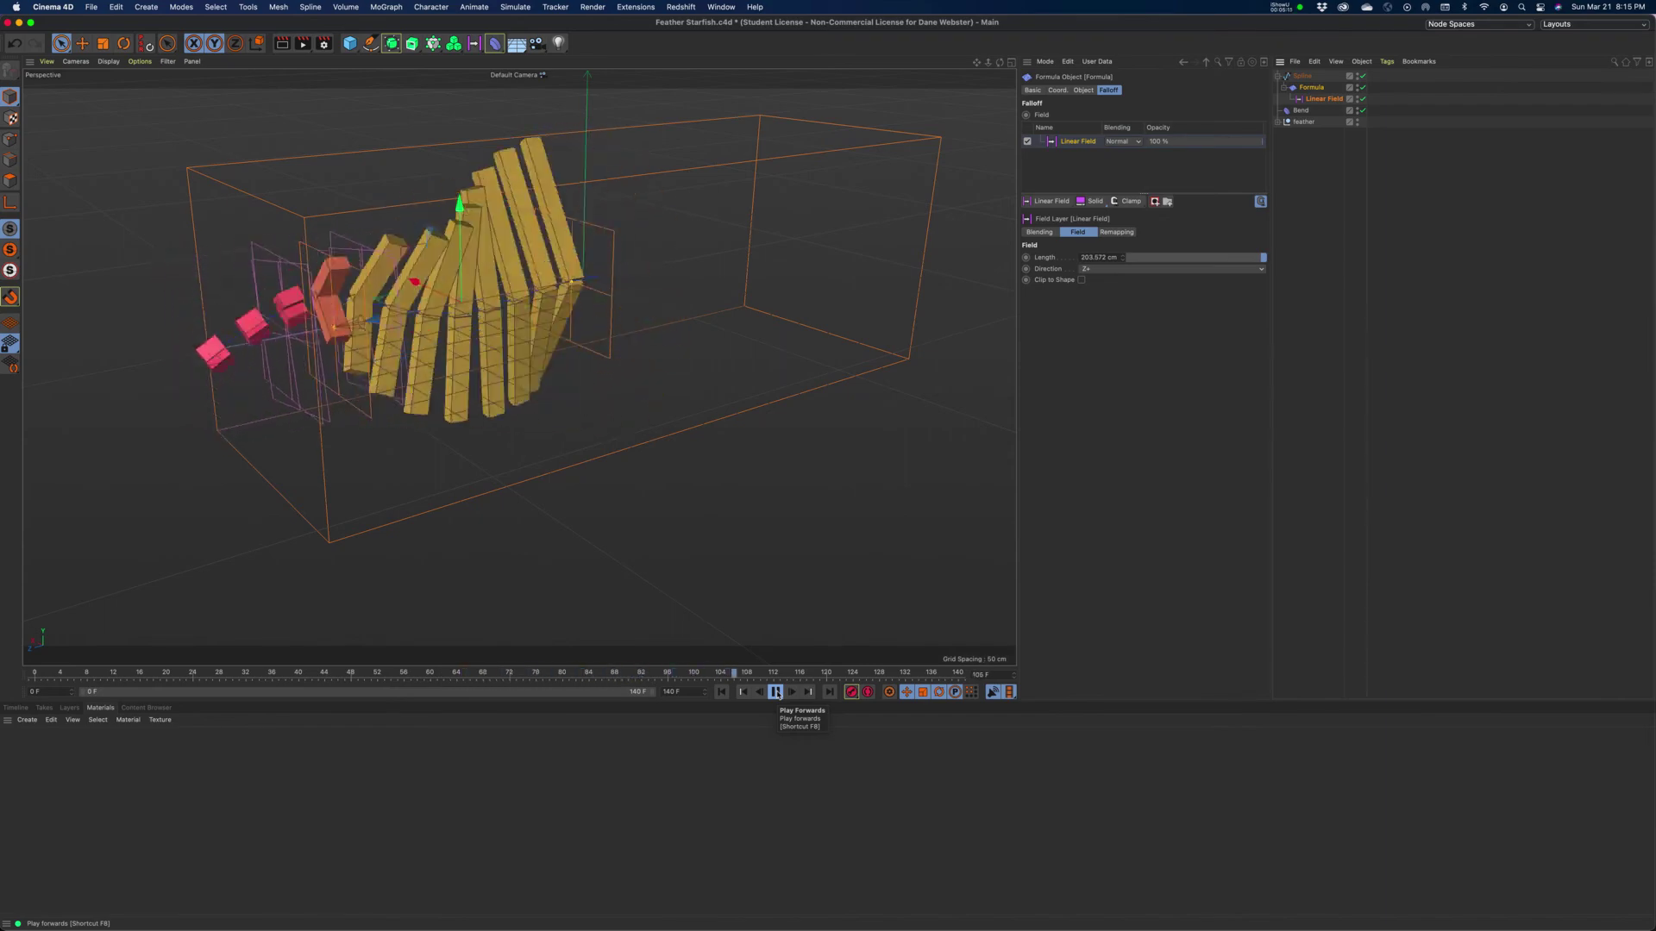
{"action": "left_click", "coordinate": [776, 692]}
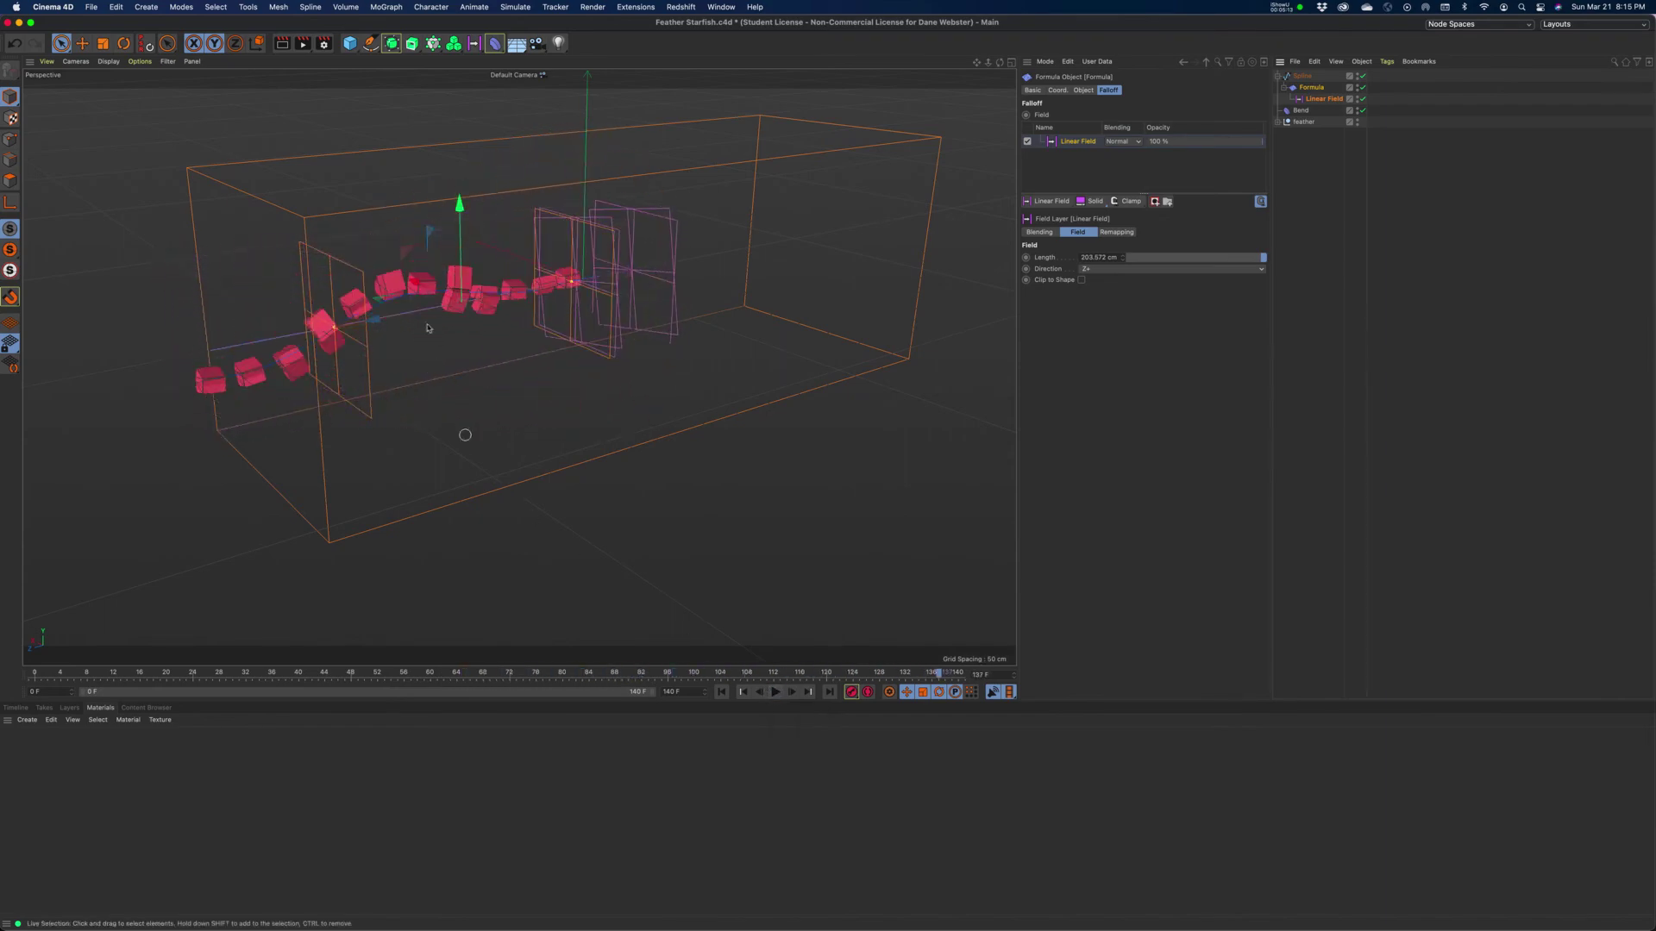
- Rename the Spline as Base_Spline
{"action": "left_click", "coordinate": [1303, 77]}
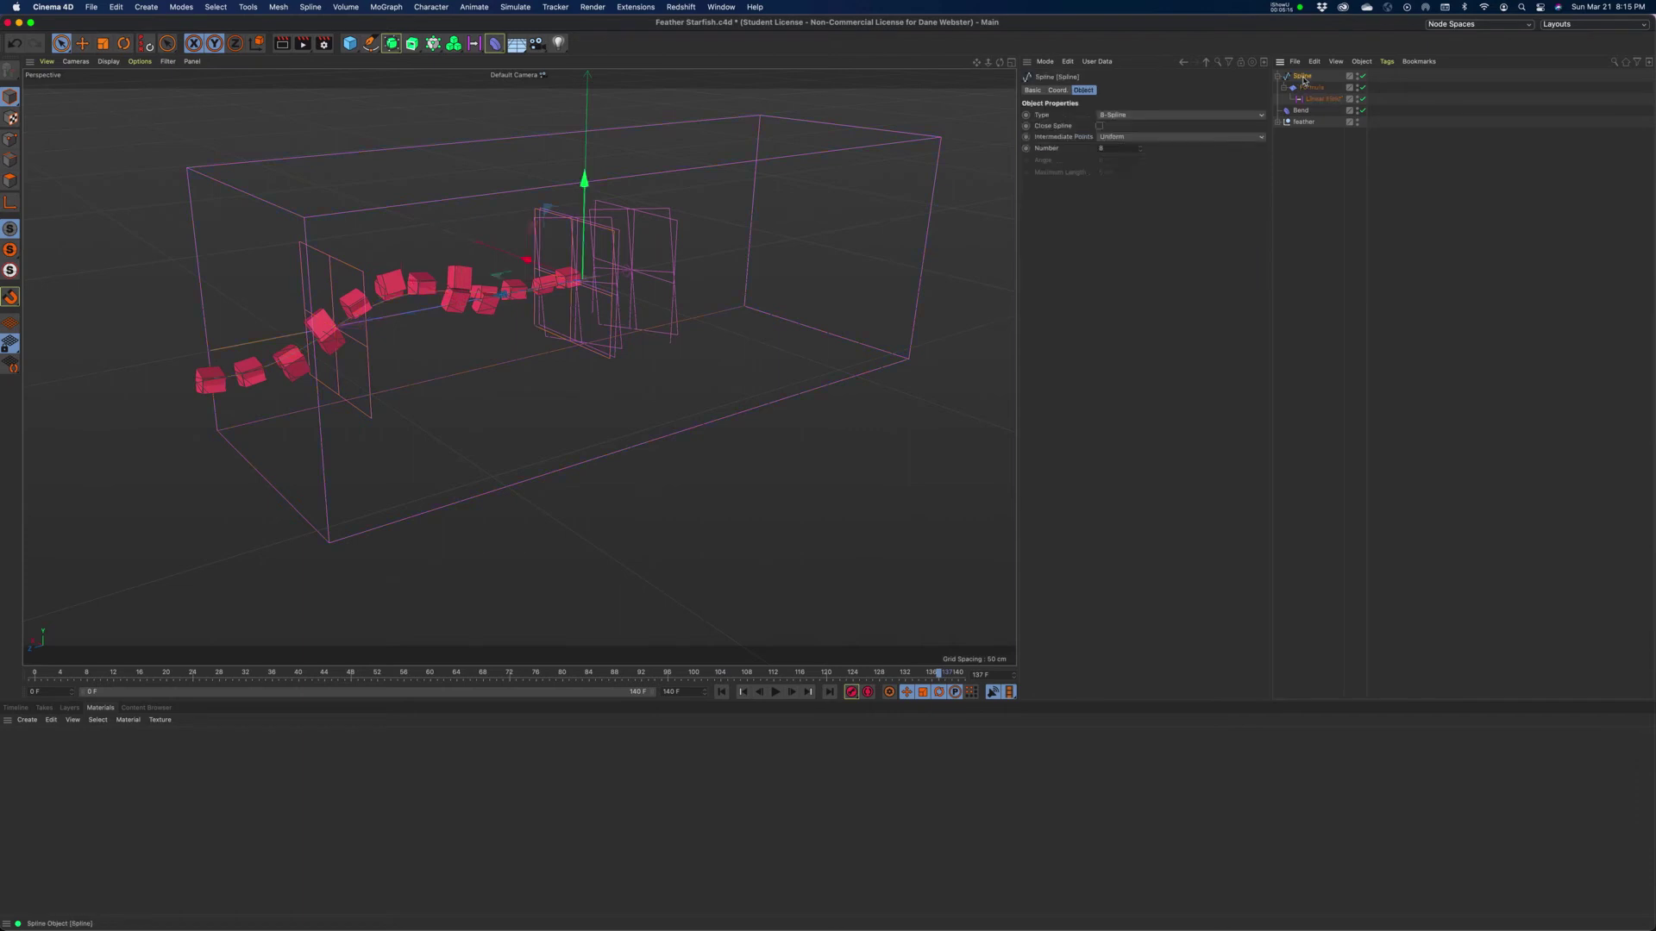
{"action": "double_click", "coordinate": [1306, 78]}
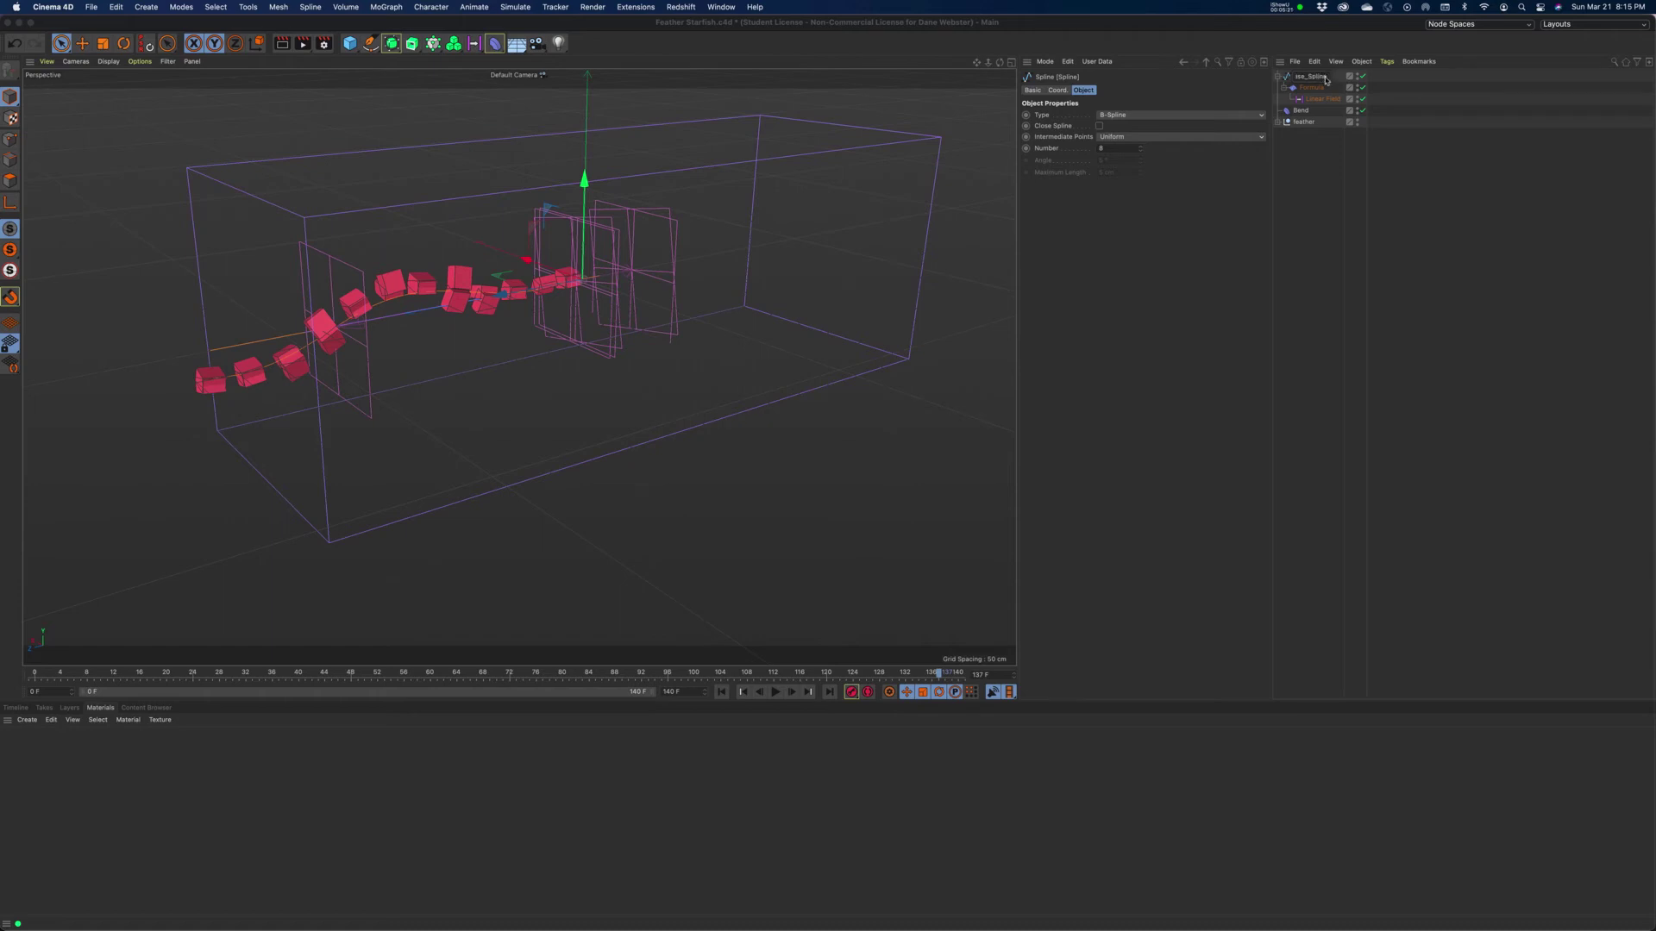
{"action": "type", "text": "Base_Spline"}
{"action": "key", "text": "Return"}
- Duplicate Base_Spline, remove the copy's Formula and Linear Field, and rename the copy as Rail_Spline
{"action": "left_click_drag", "start_coordinate": [1311, 80], "coordinate": [1310, 131], "text": "ctrl"}
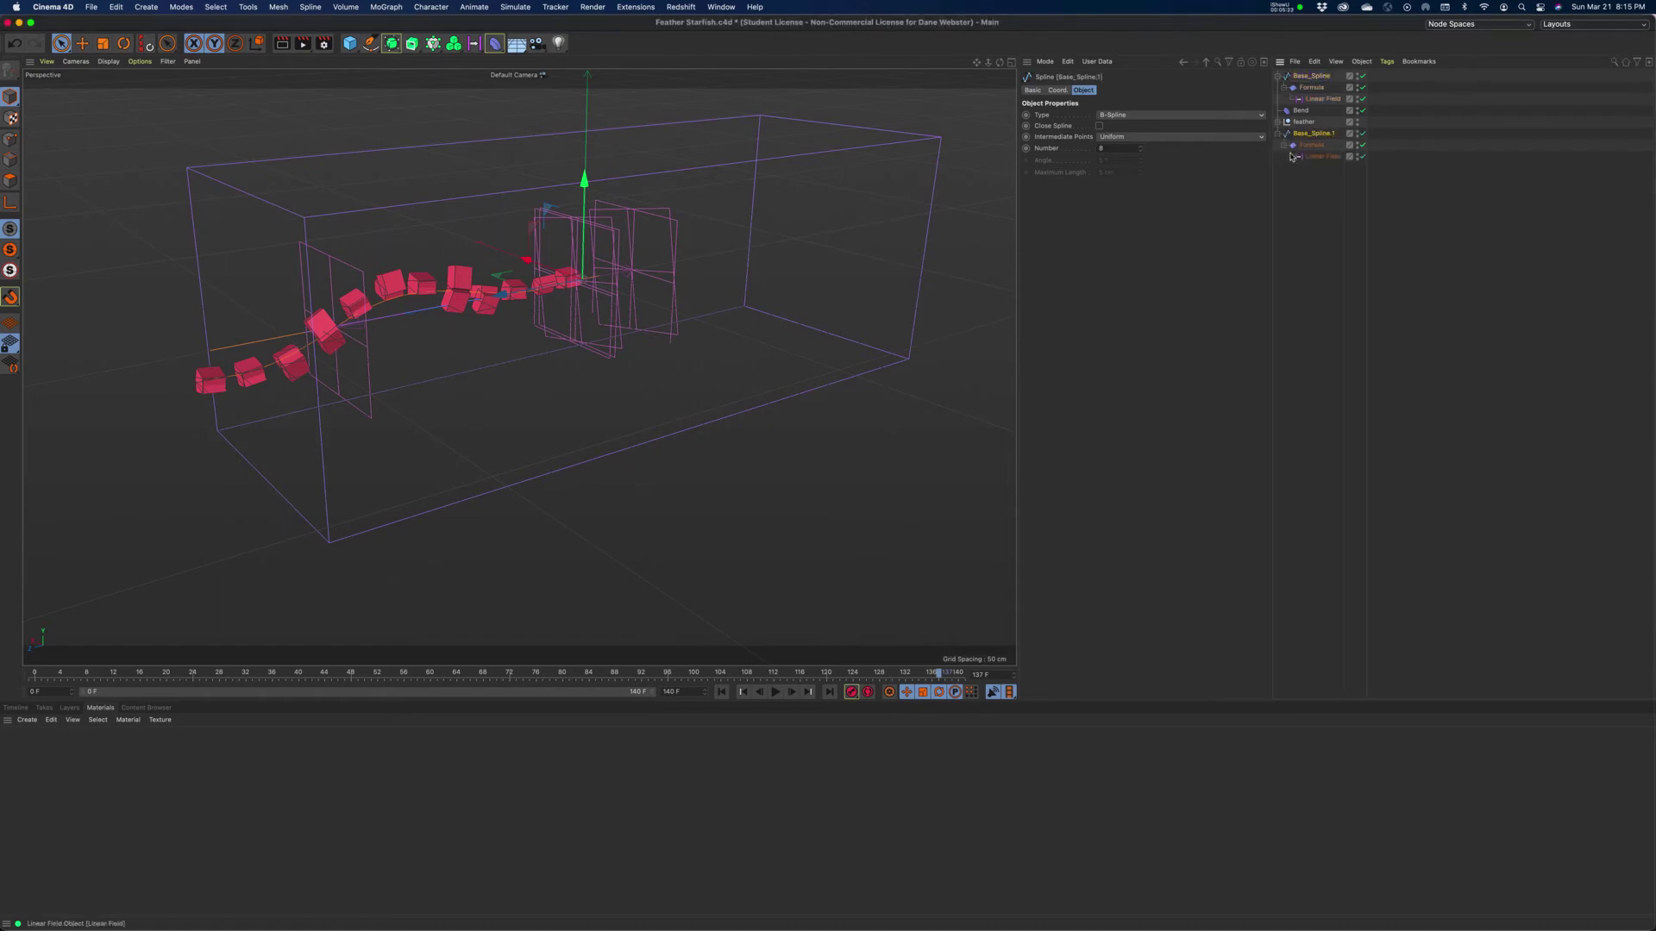
{"action": "left_click", "coordinate": [1313, 147]}
{"action": "left_click", "coordinate": [1314, 156], "text": "shift"}
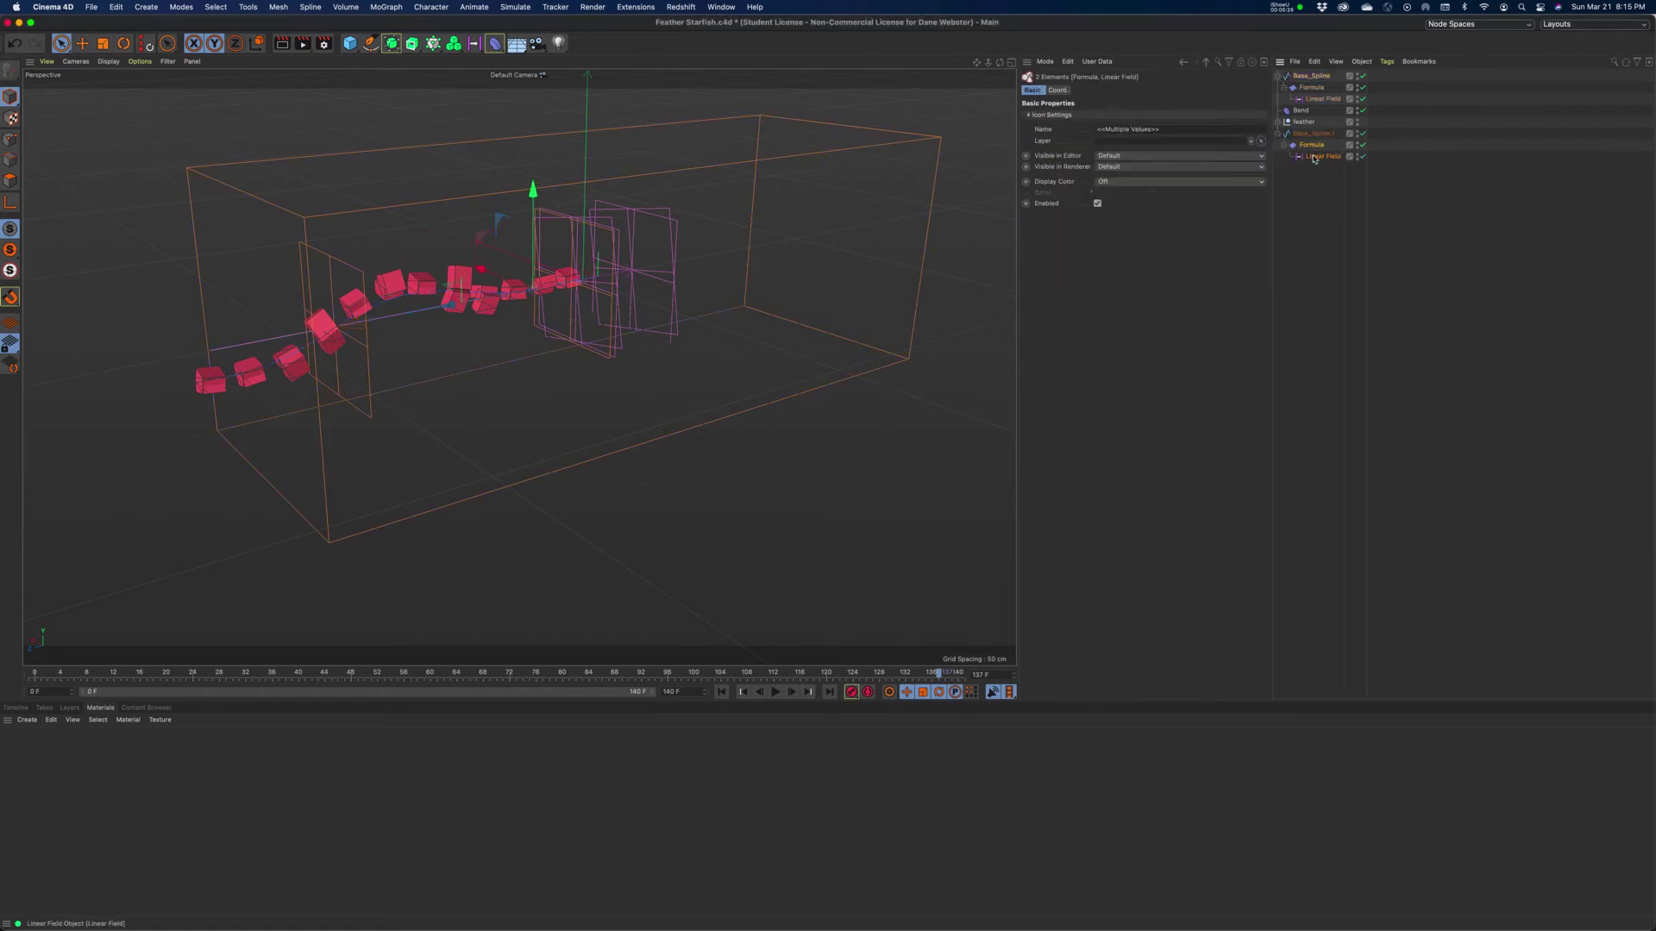
{"action": "key", "text": "Delete"}
{"action": "double_click", "coordinate": [1319, 135]}
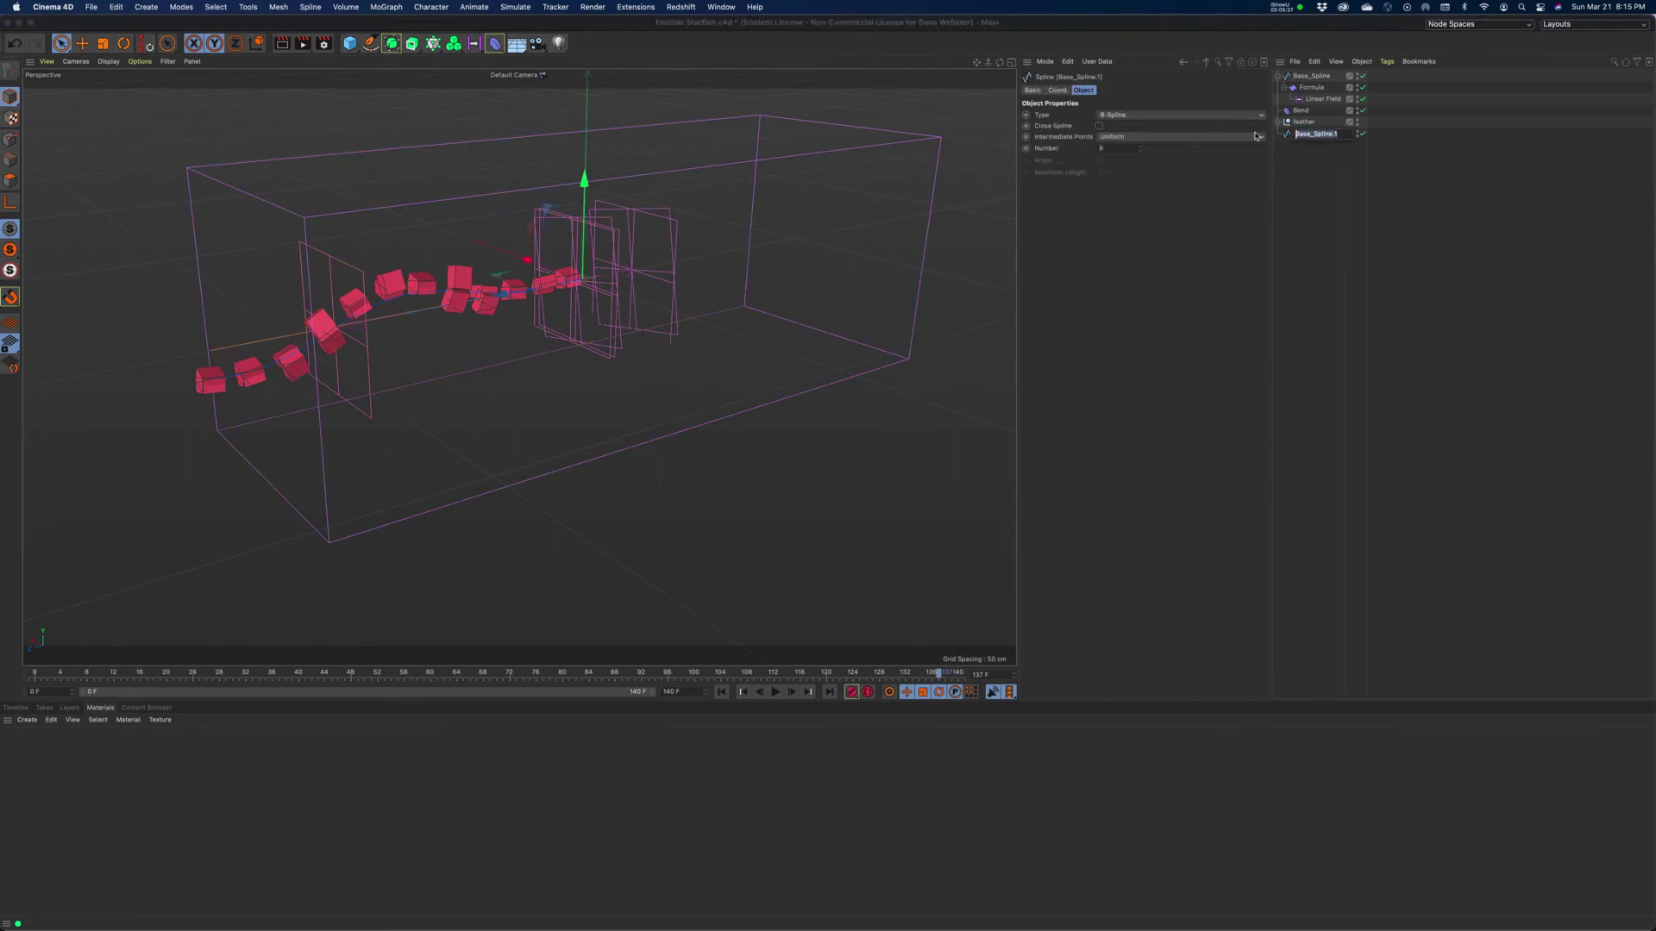
{"action": "type", "text": "Rail_Spline"}
{"action": "key", "text": "Return"}
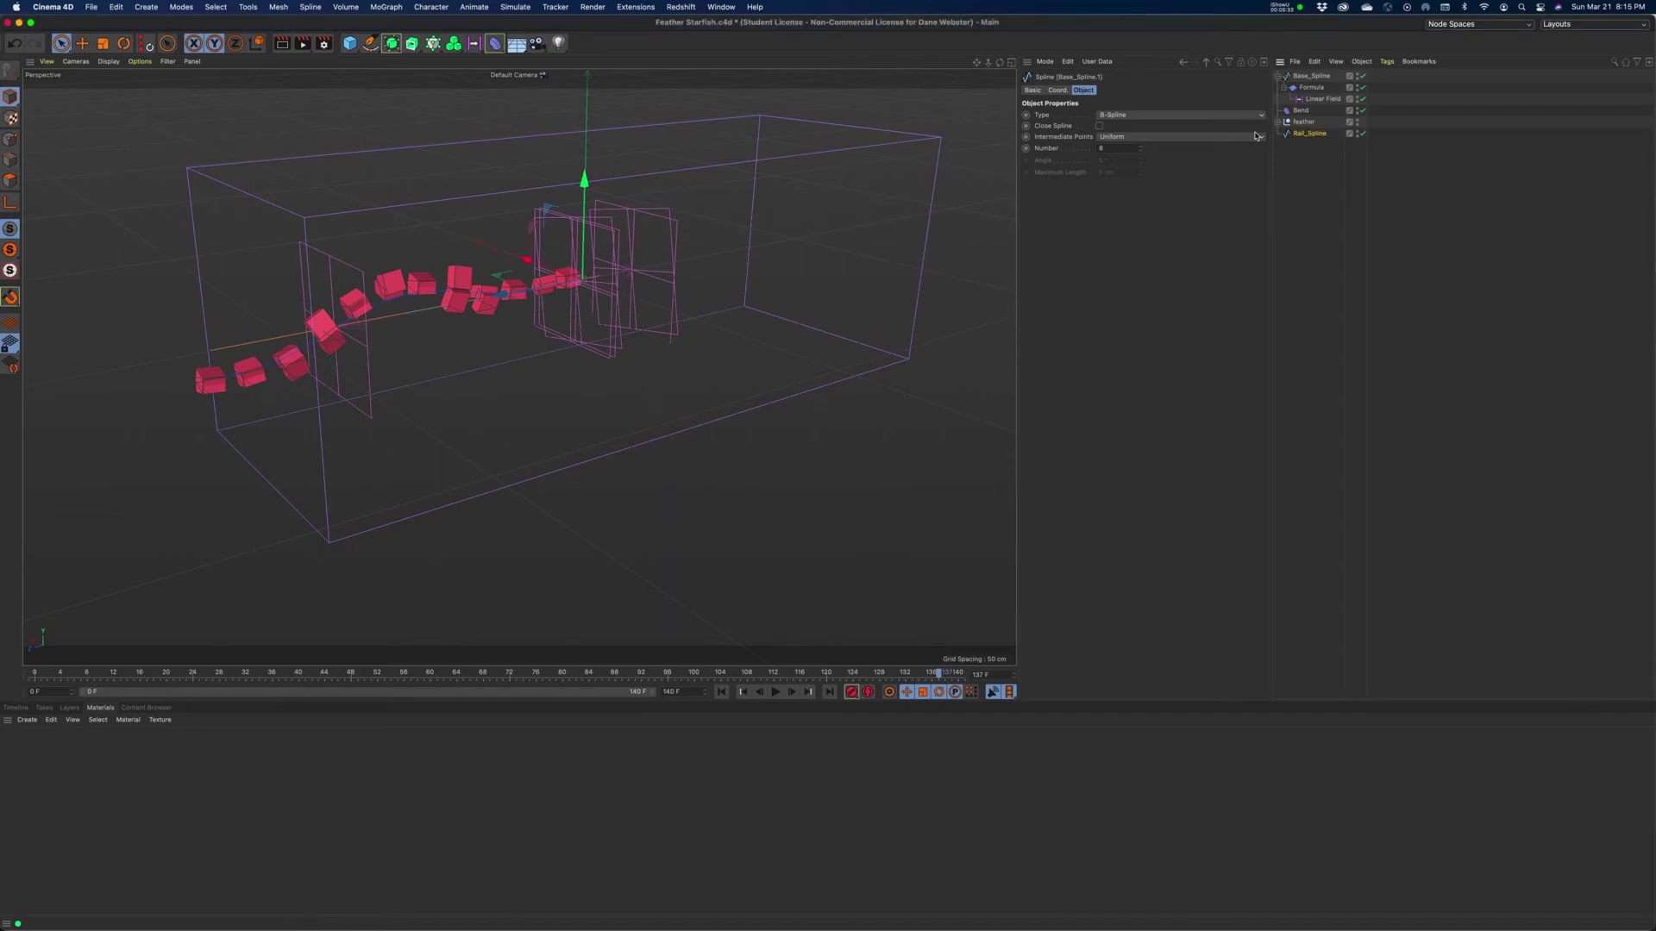
- Place Rail_Spline above Base_Spline at the start of the object hierarchy
{"action": "left_click", "coordinate": [1303, 173]}
{"action": "left_click", "coordinate": [1308, 136]}
{"action": "left_click", "coordinate": [1311, 78]}
{"action": "left_click_drag", "start_coordinate": [1308, 138], "coordinate": [1300, 80]}
- Expand the feather group and assign Rail_Spline as the Rail of the Cloner under feather_right
{"action": "left_click", "coordinate": [1276, 134]}
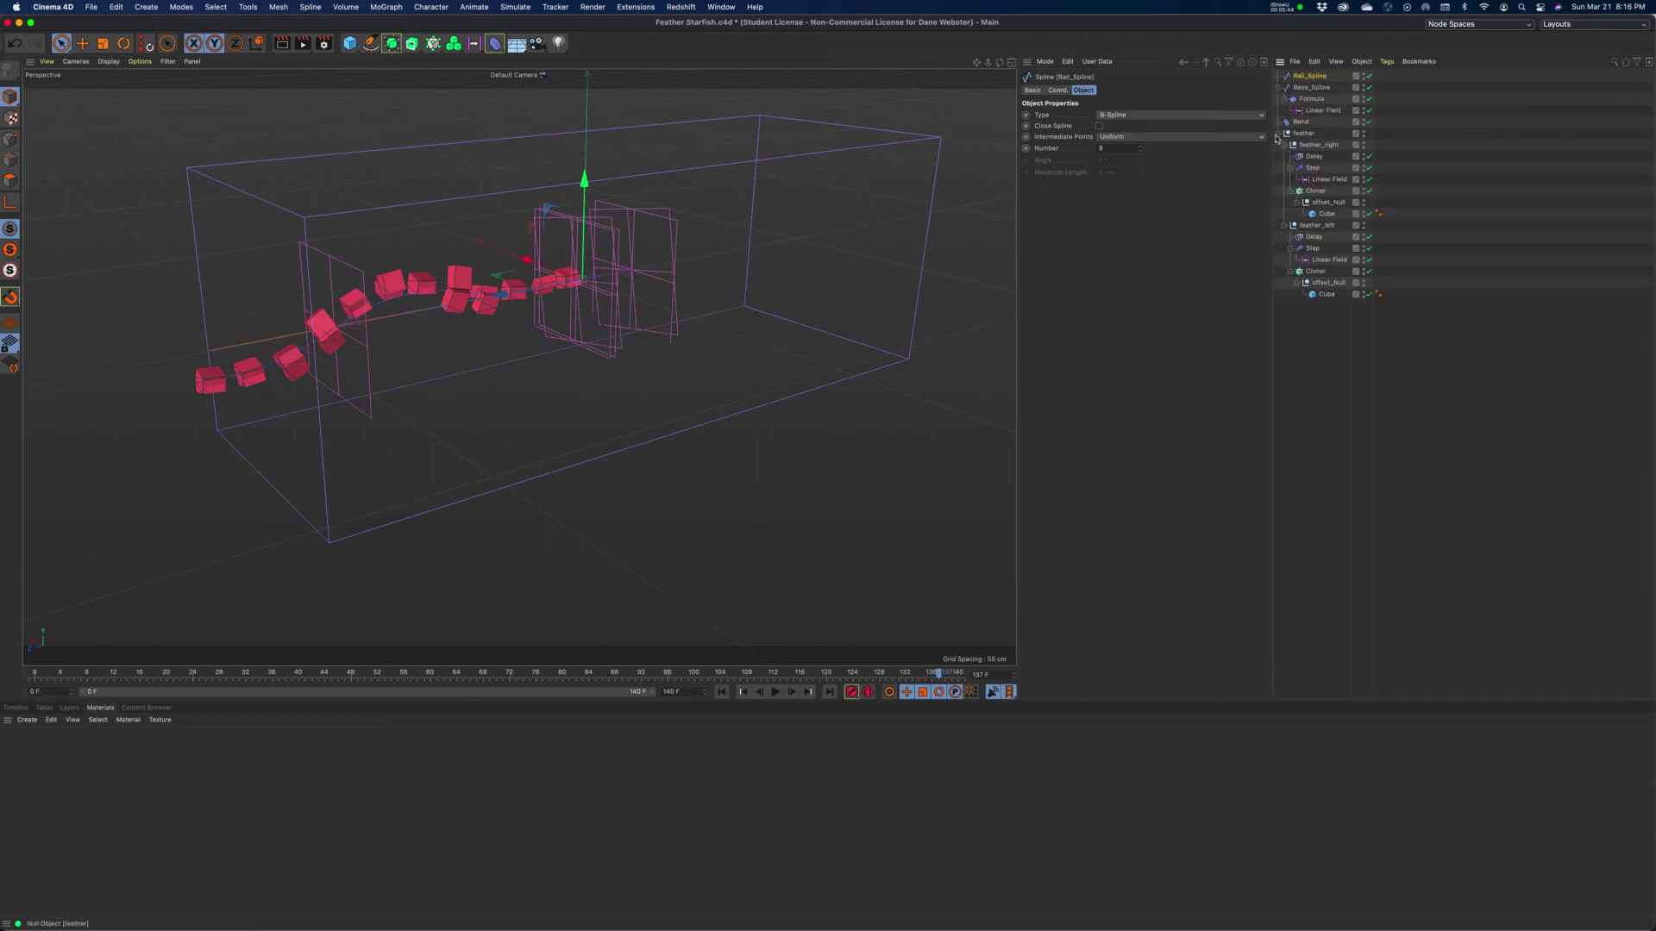
{"action": "left_click", "coordinate": [1316, 191]}
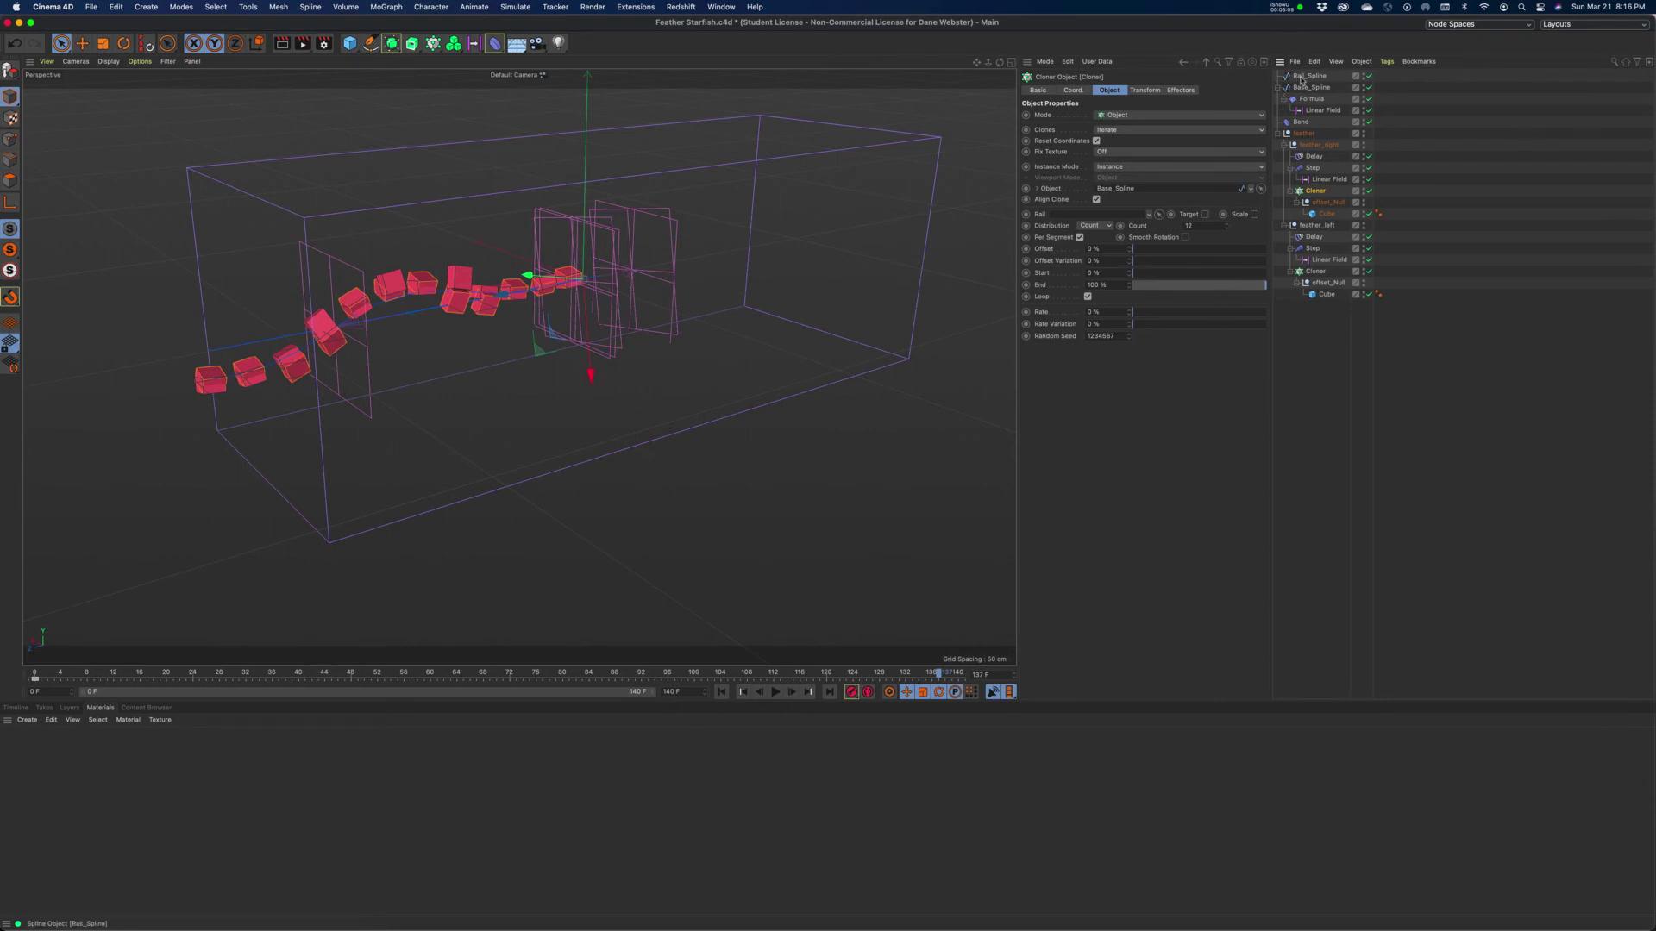
{"action": "left_click_drag", "start_coordinate": [1301, 79], "coordinate": [1092, 220]}
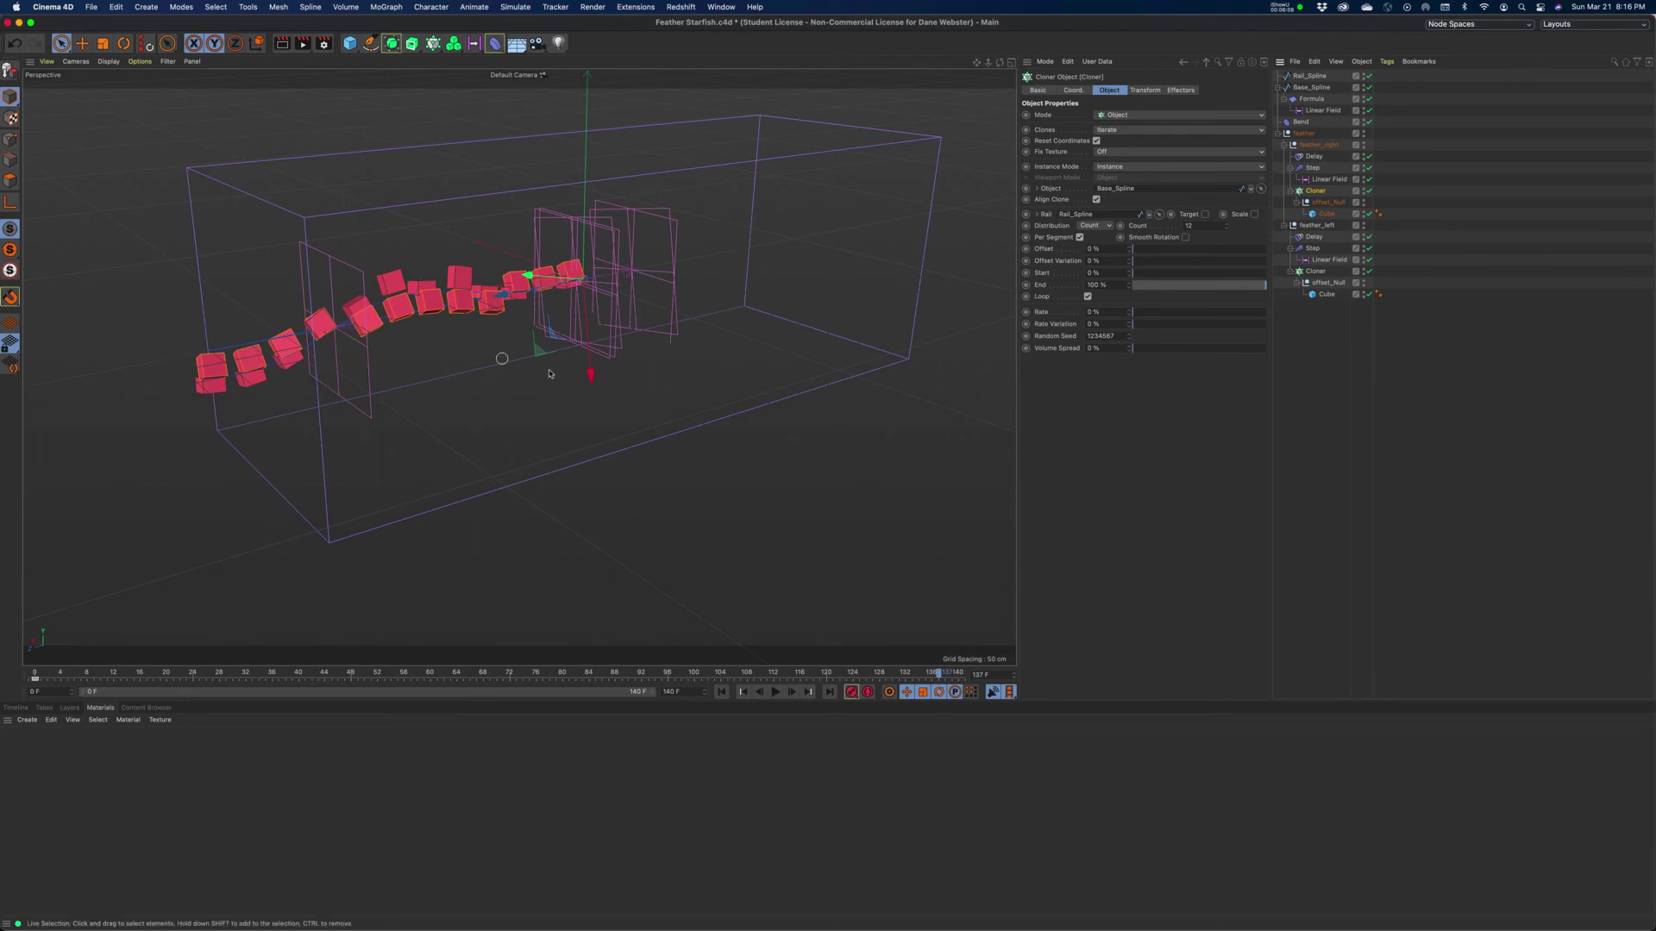
- Revert any shift of the Cloner and move Rail_Spline straight up, well above the feather
{"action": "key", "text": "e"}
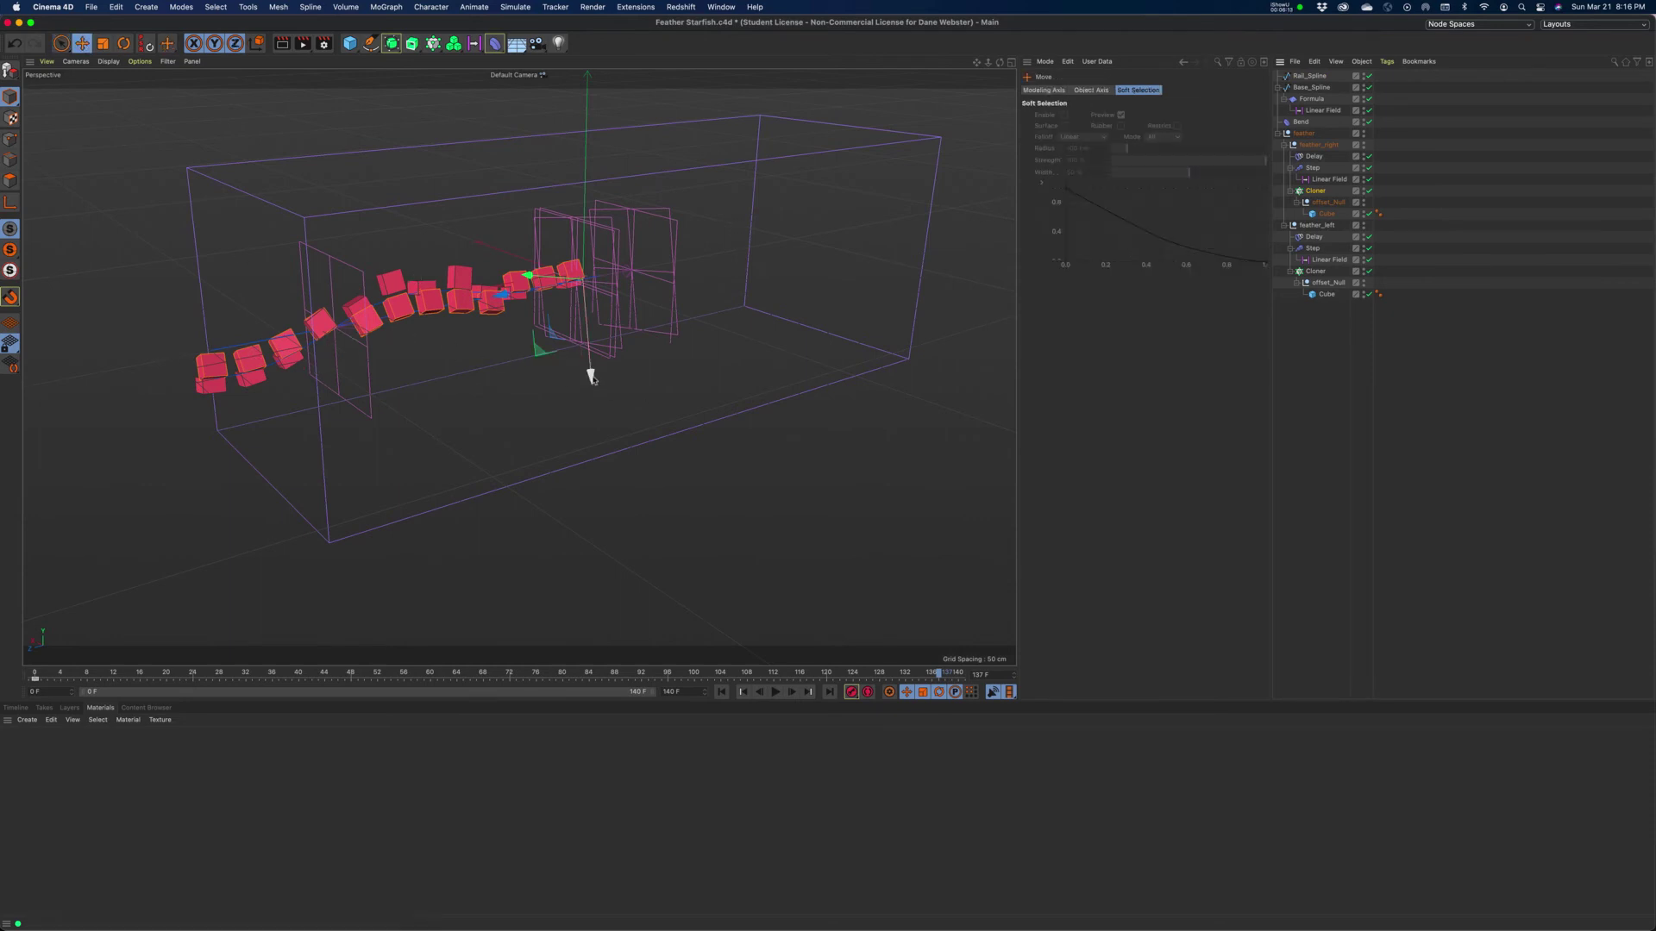
{"action": "left_click_drag", "start_coordinate": [592, 377], "coordinate": [584, 344]}
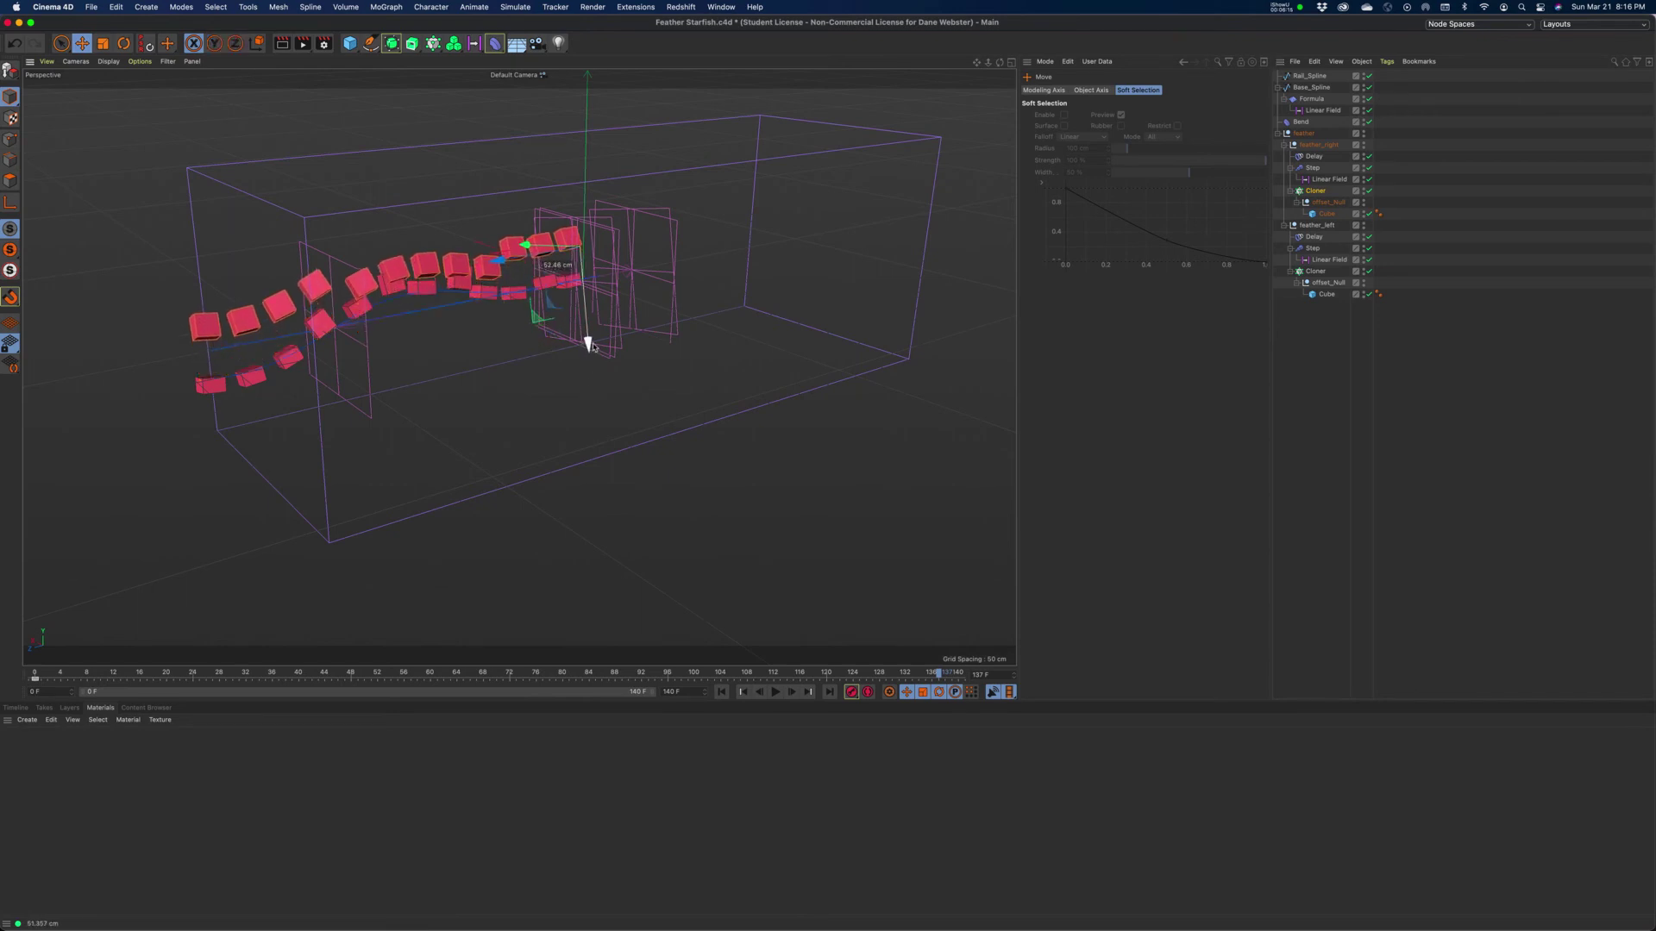
{"action": "key", "text": "super+z"}
{"action": "left_click", "coordinate": [1318, 78]}
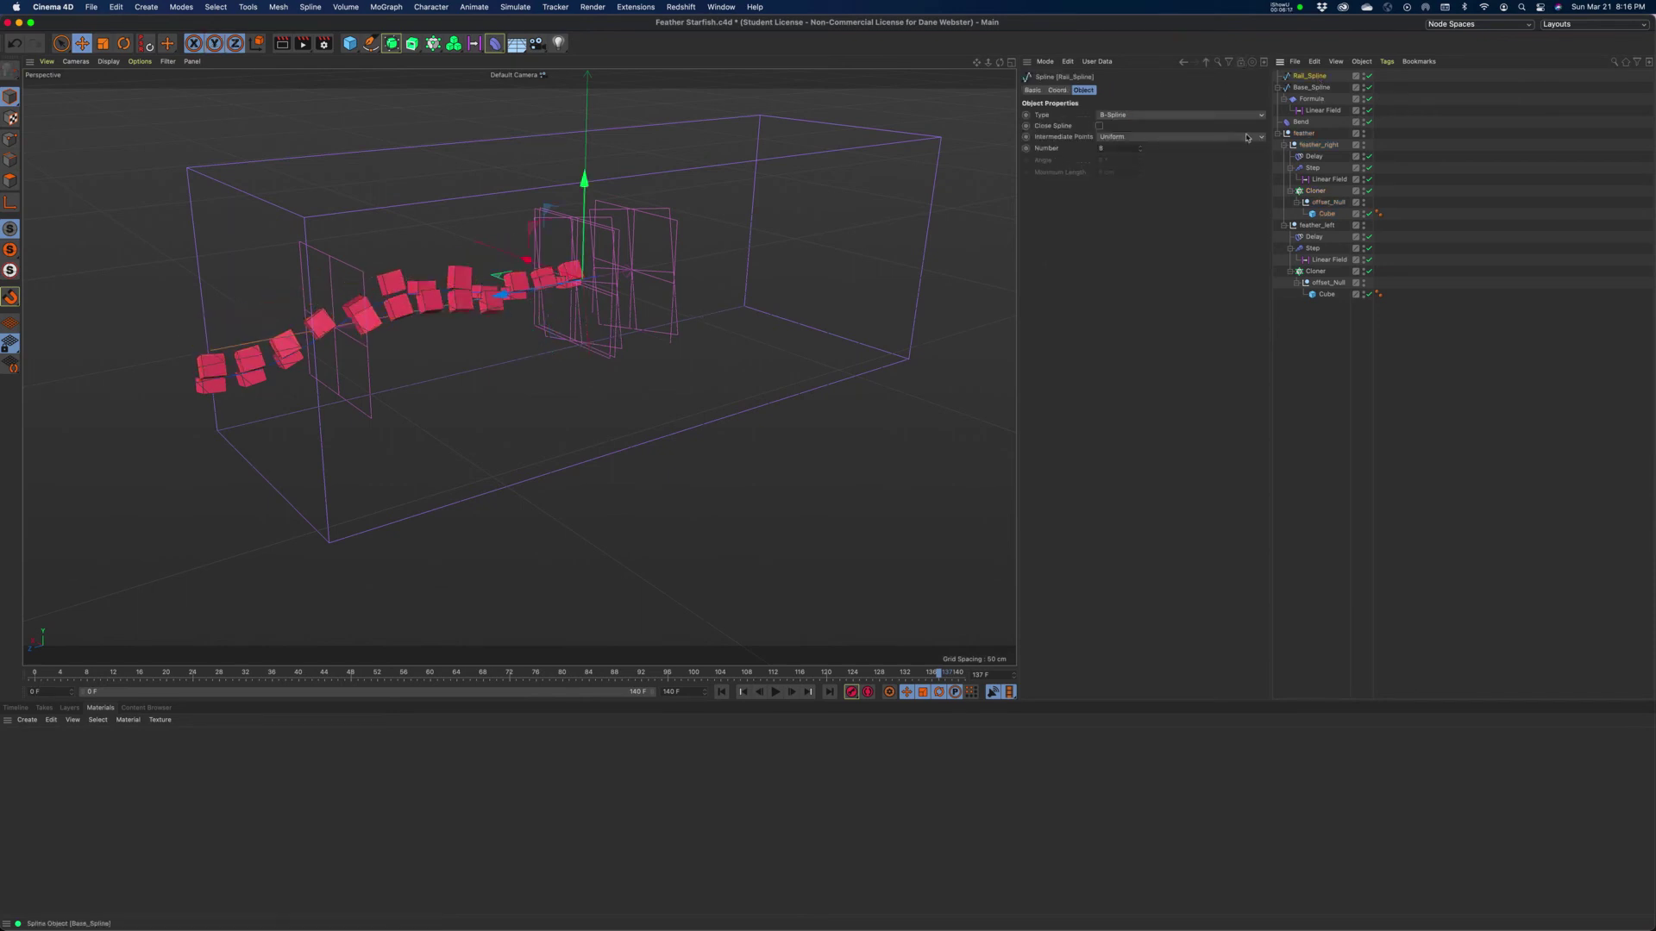
{"action": "left_click_drag", "start_coordinate": [583, 178], "coordinate": [611, 74]}
- Play the animation from the first frame to check the clones with the raised rail spline, and stop playback near the end
{"action": "scroll", "coordinate": [552, 345], "scroll_direction": "down", "scroll_amount": 4}
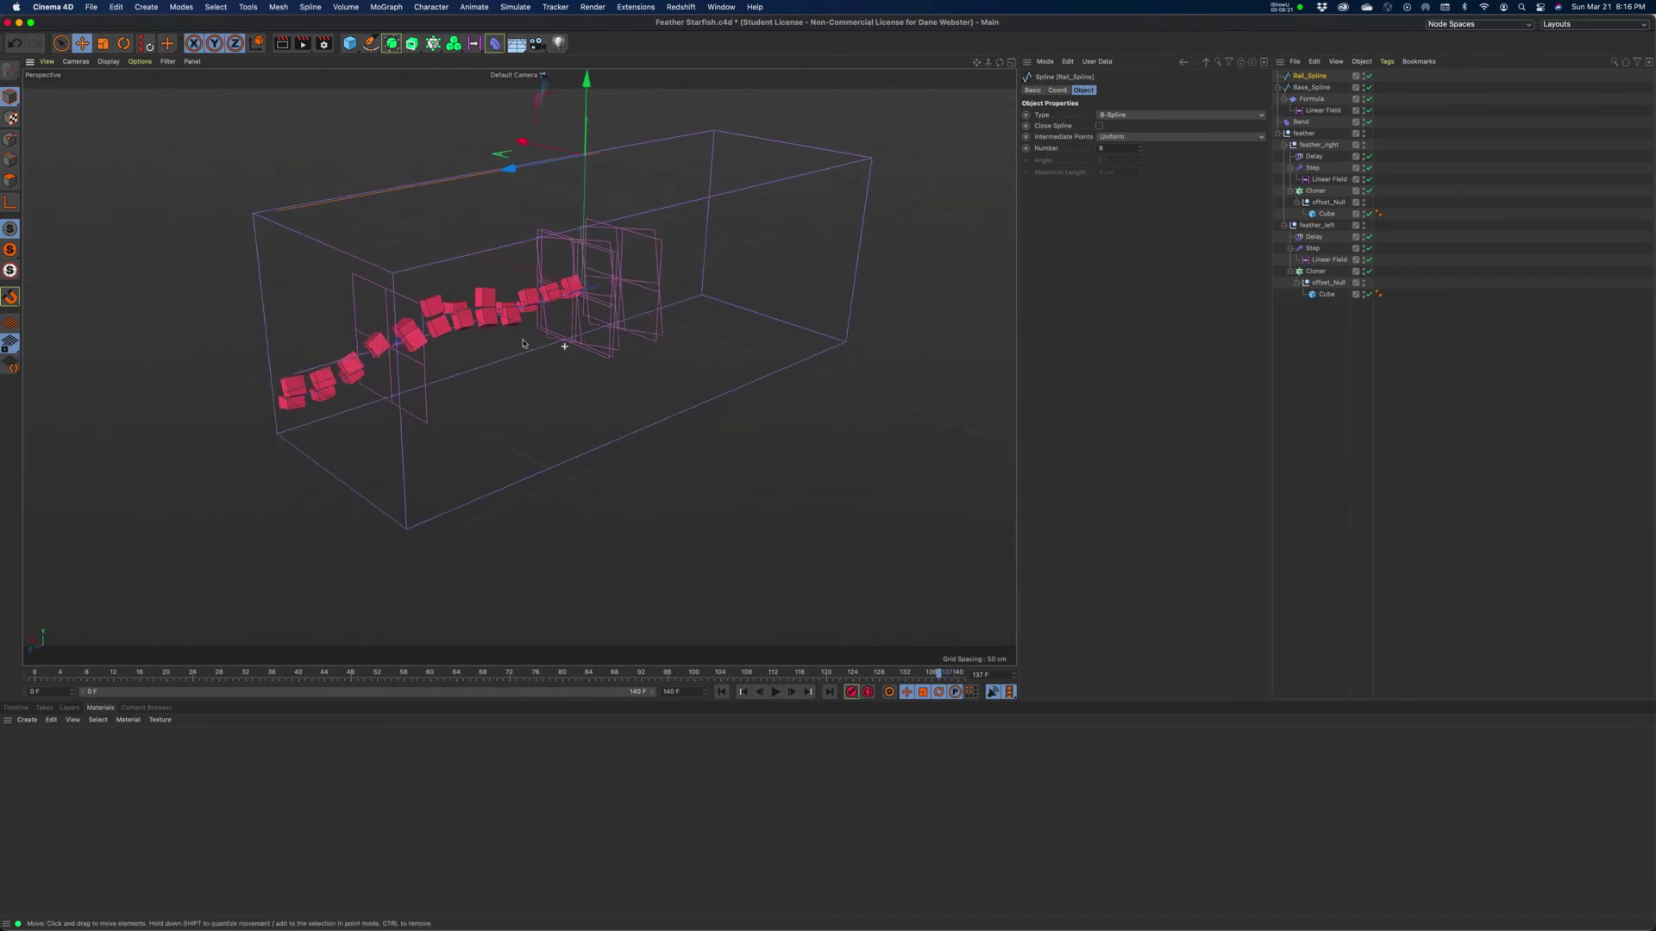
{"action": "left_click", "coordinate": [720, 692]}
{"action": "left_click", "coordinate": [776, 692]}
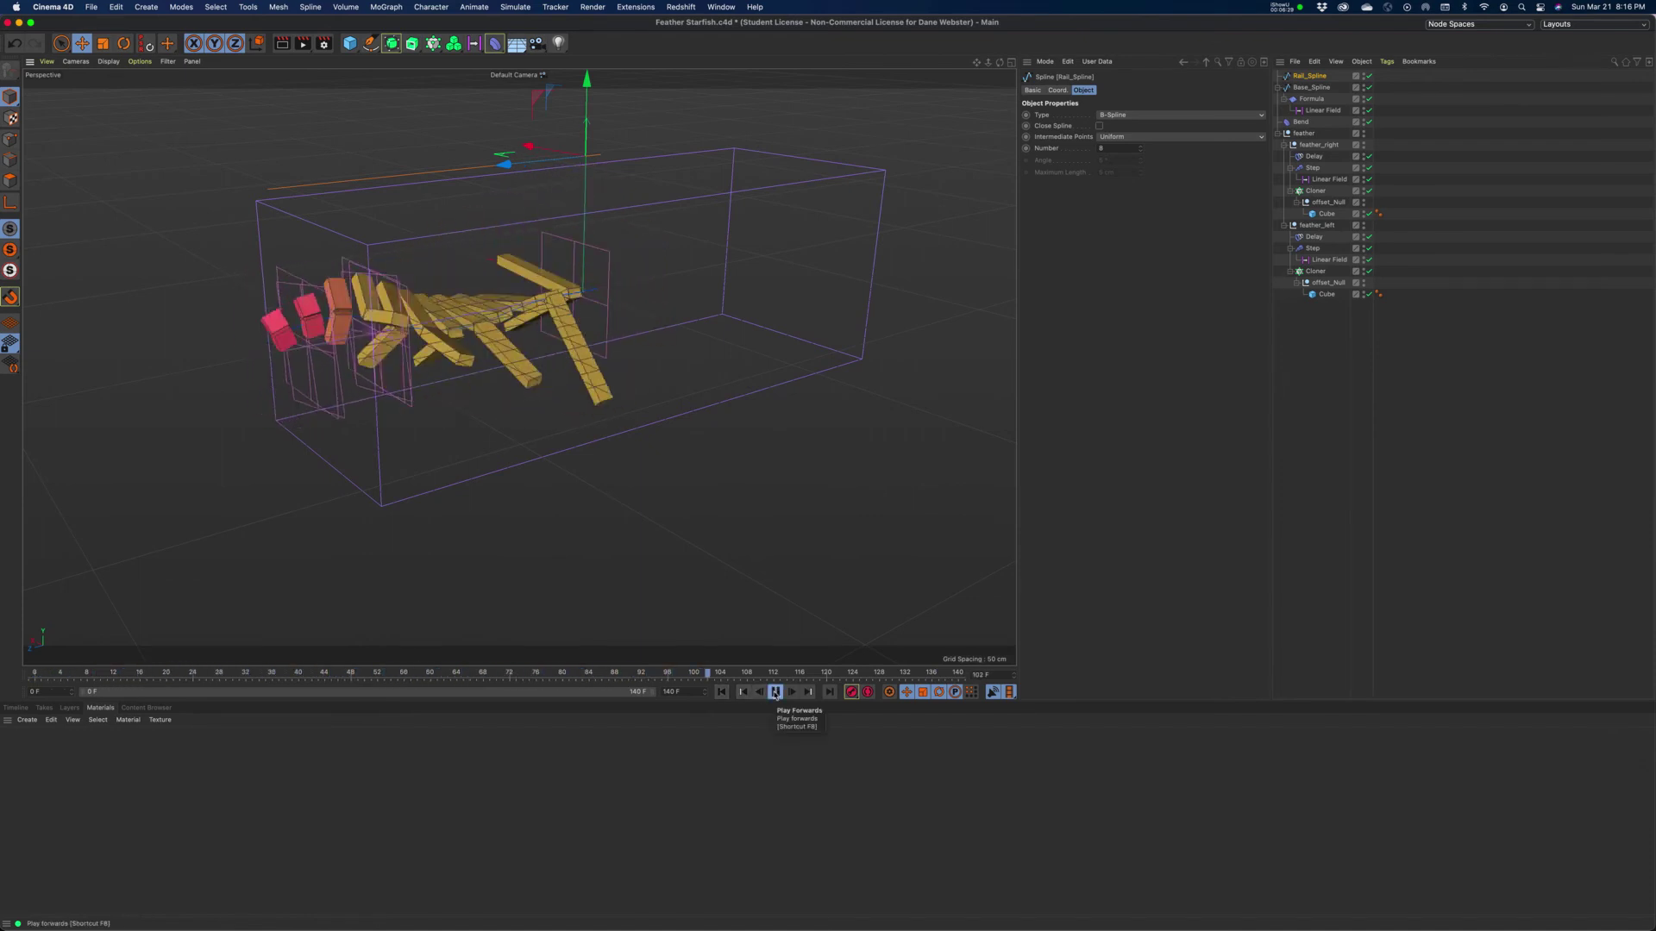
{"action": "left_click", "coordinate": [775, 692]}
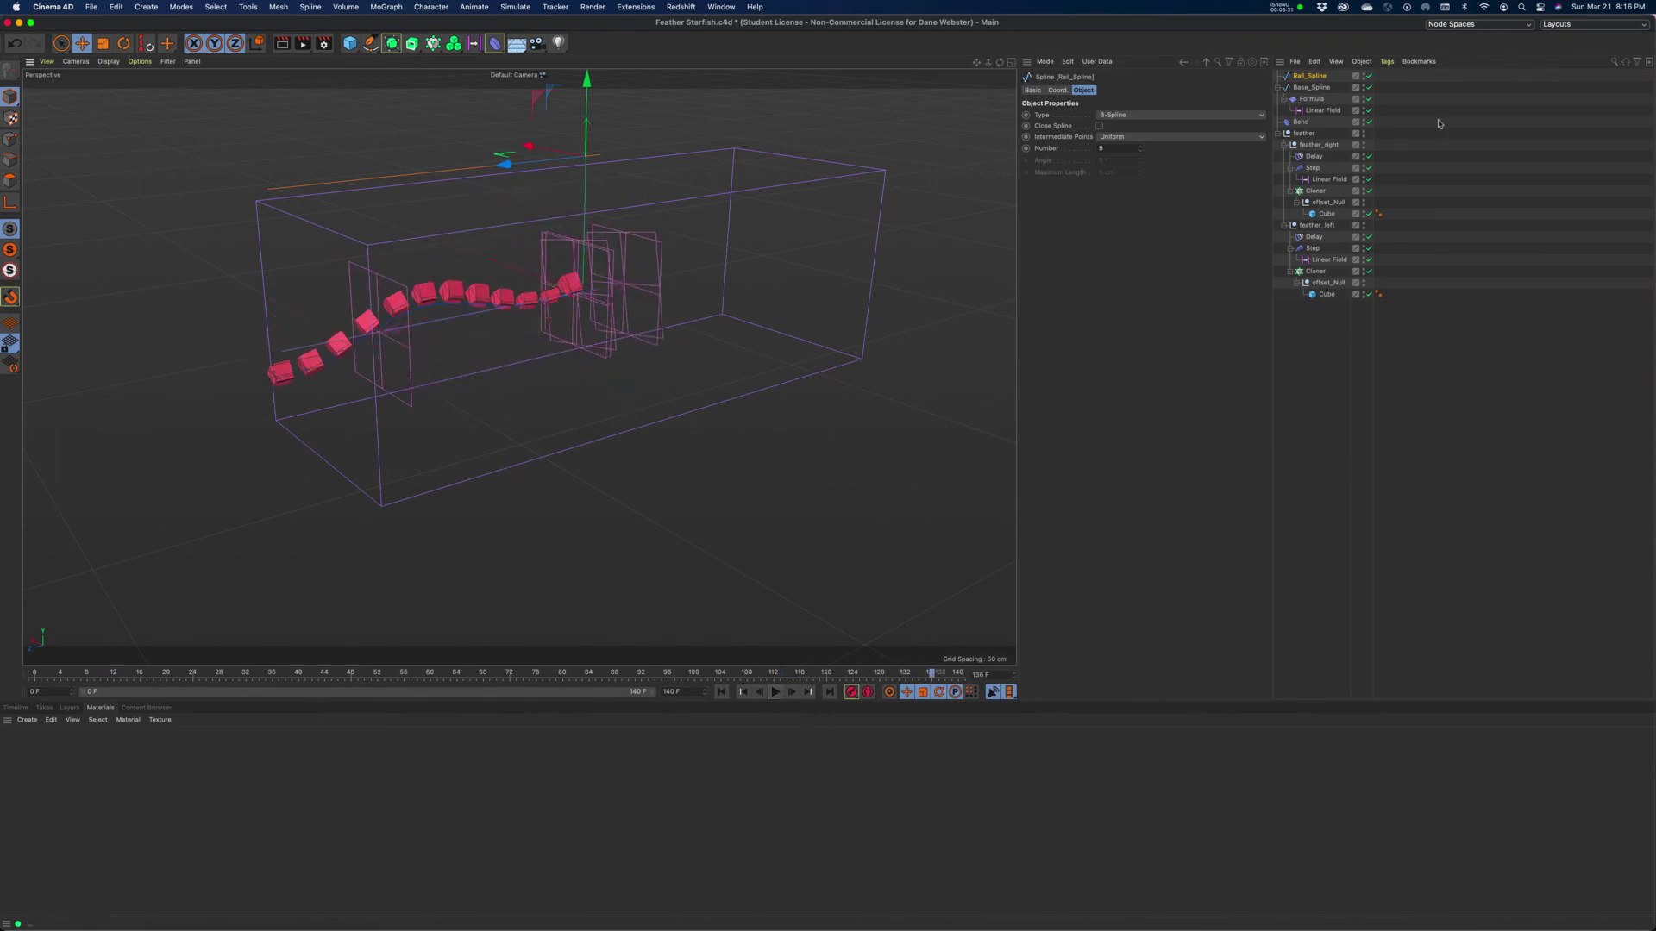
- Assign Rail_Spline as the Rail of the Cloner under feather_left and play the animation from the first frame
{"action": "left_click", "coordinate": [1311, 87]}
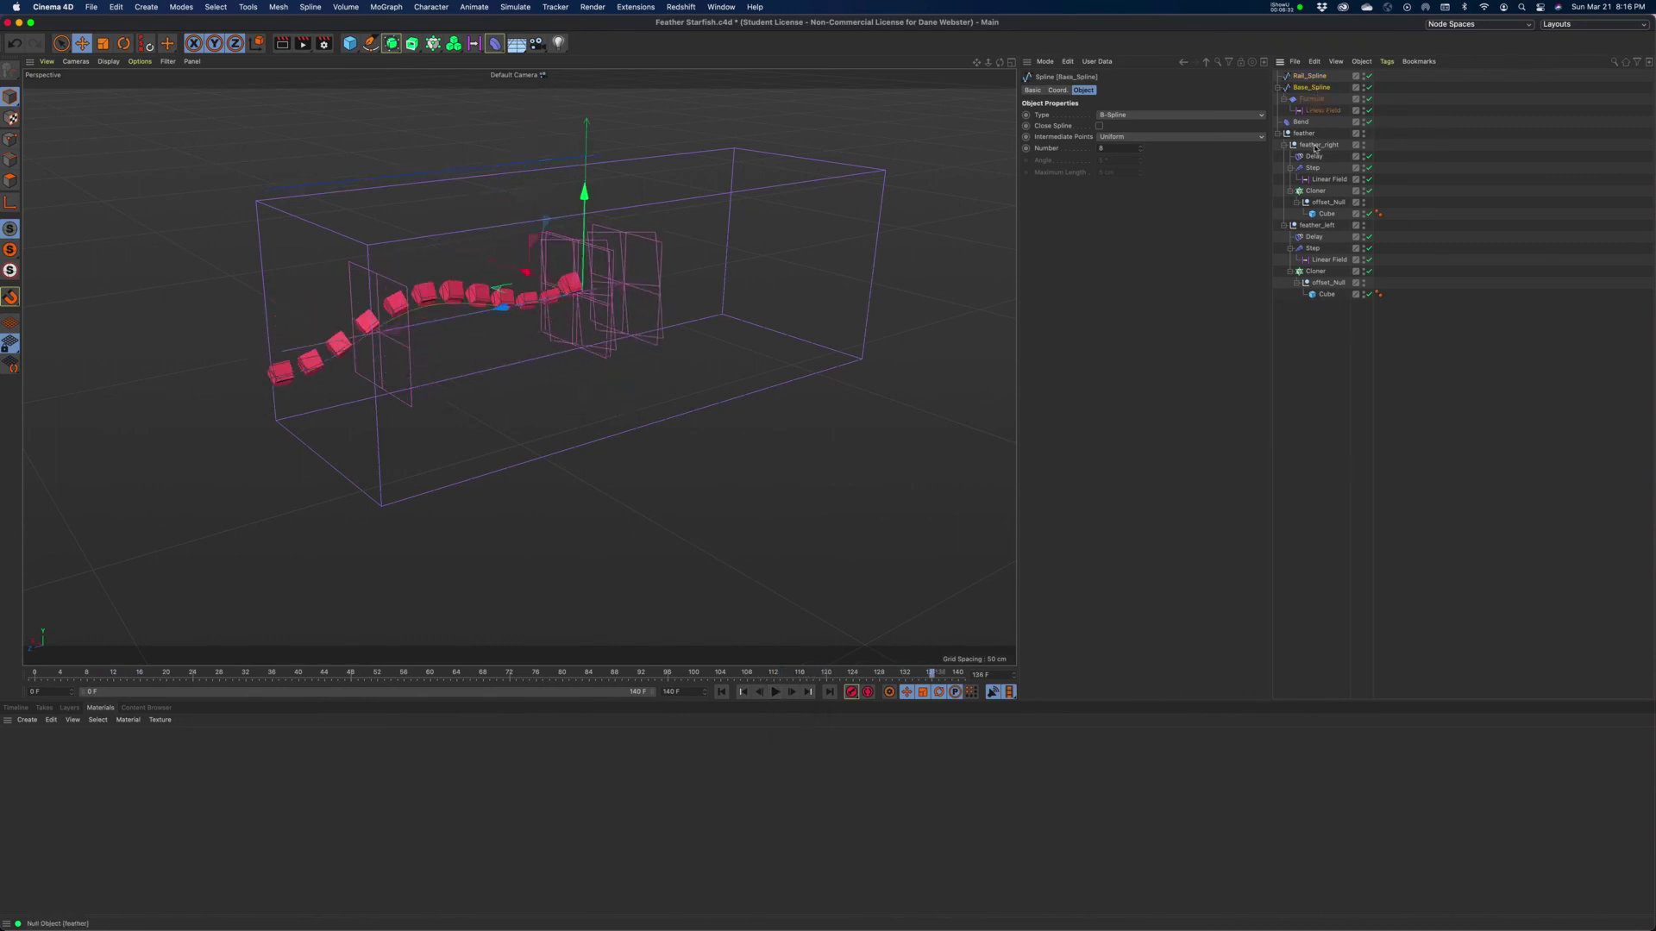
{"action": "left_click", "coordinate": [1314, 190]}
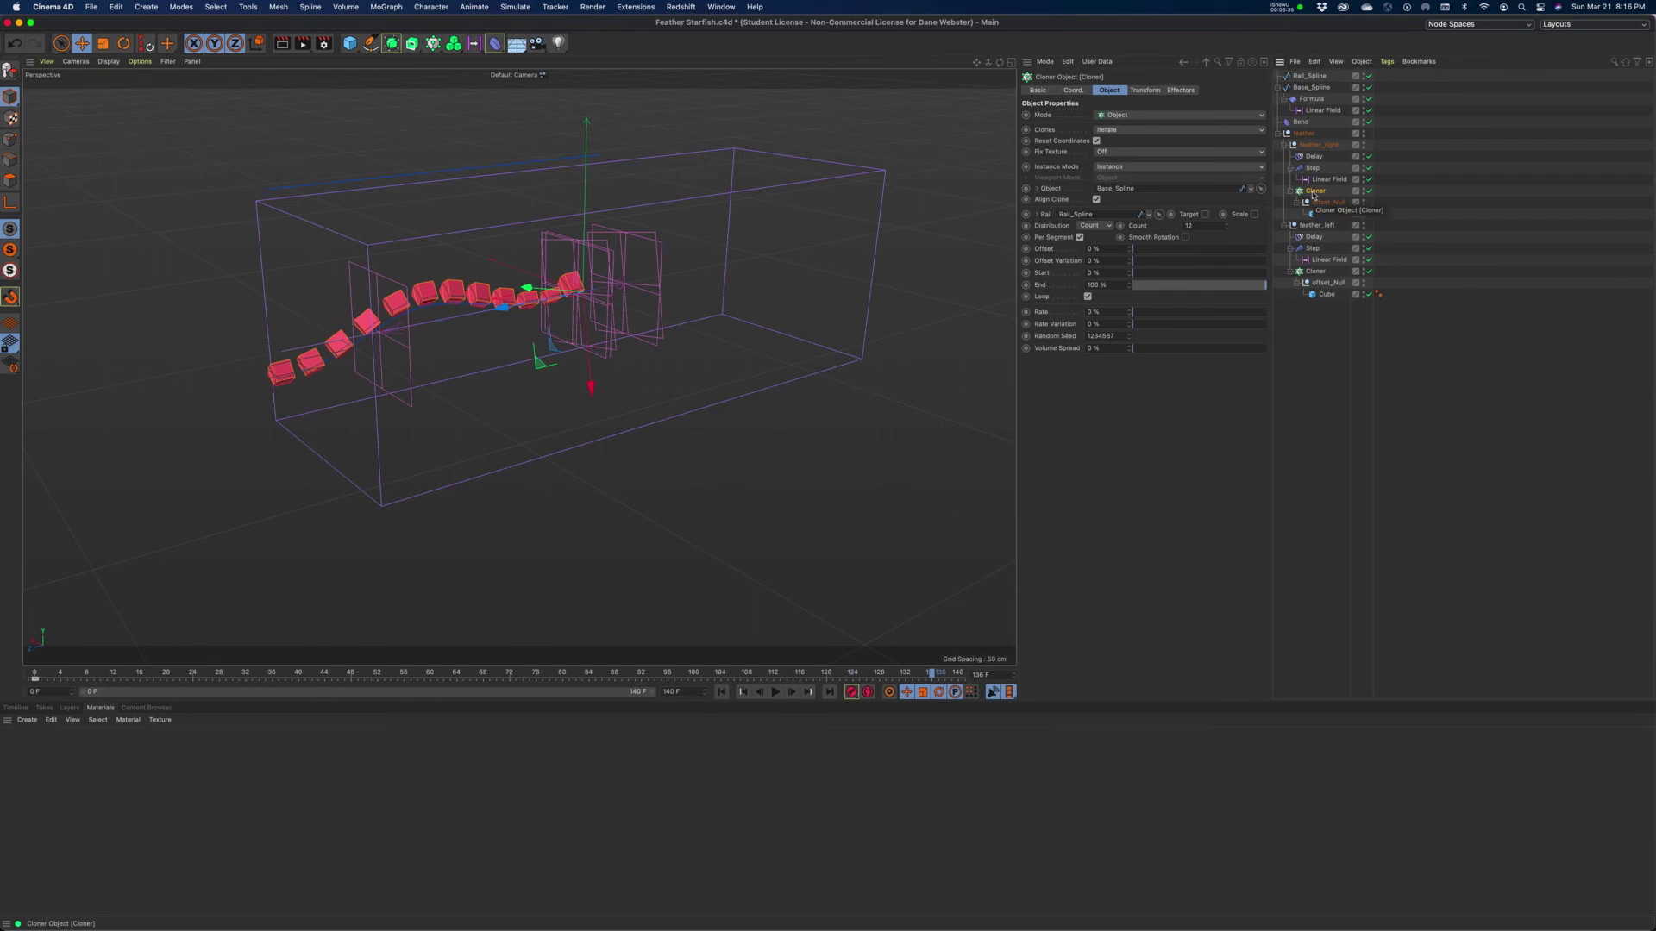
{"action": "left_click", "coordinate": [1316, 271]}
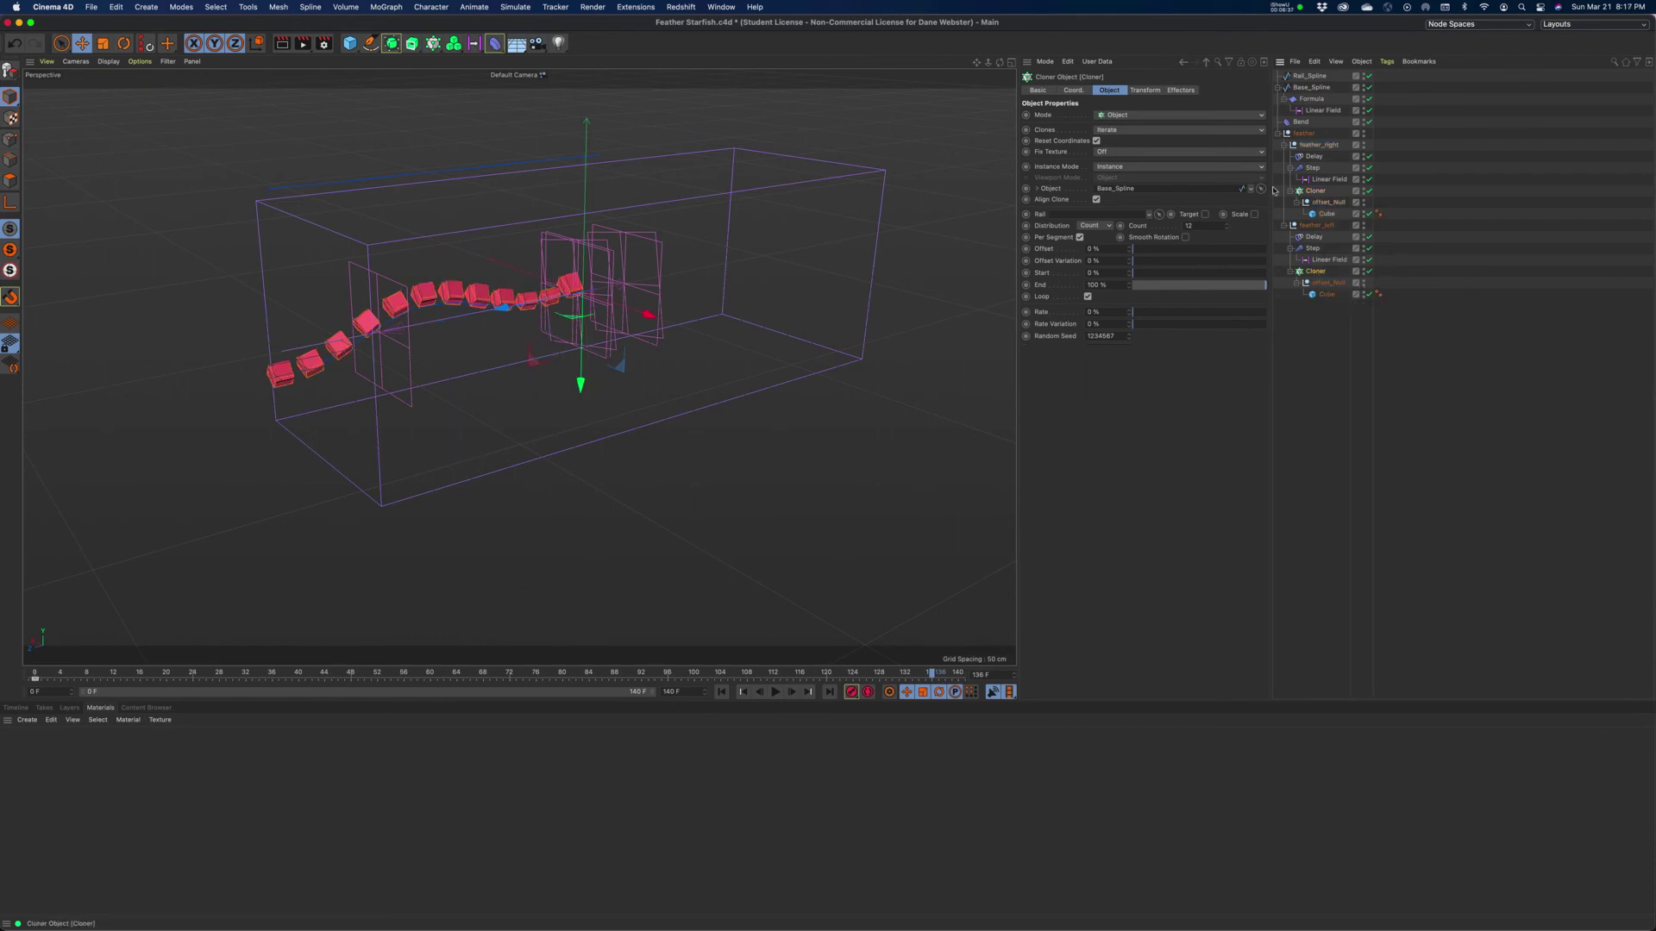
{"action": "left_click_drag", "start_coordinate": [1307, 76], "coordinate": [1130, 213]}
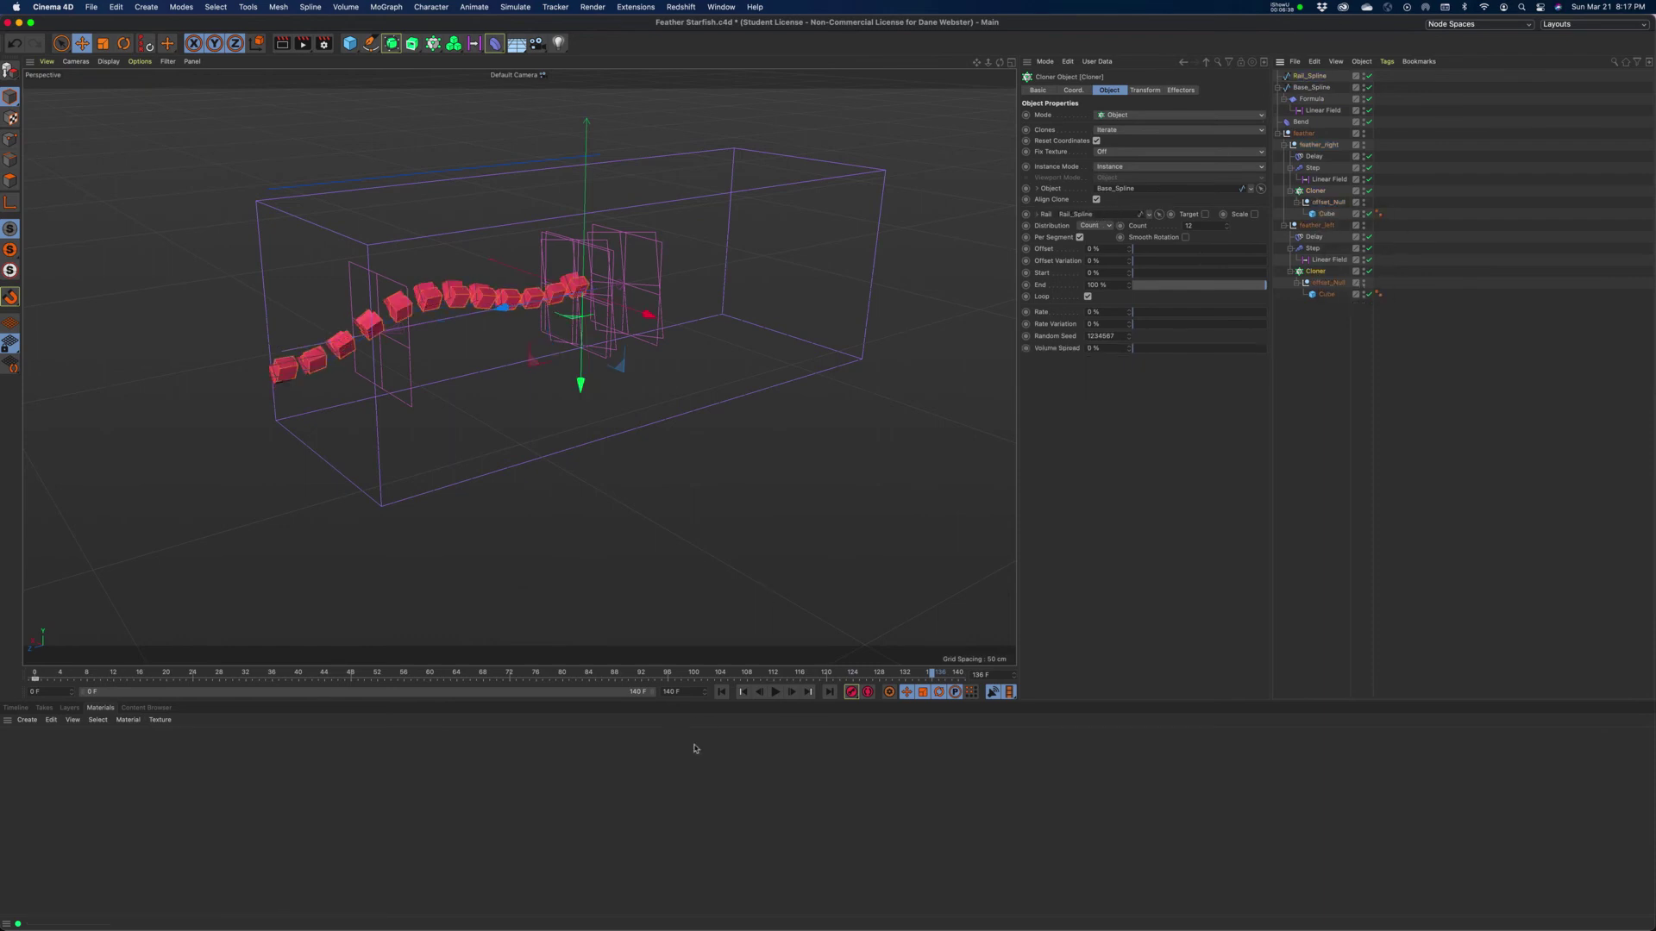
{"action": "left_click", "coordinate": [722, 693]}
{"action": "left_click", "coordinate": [775, 693]}
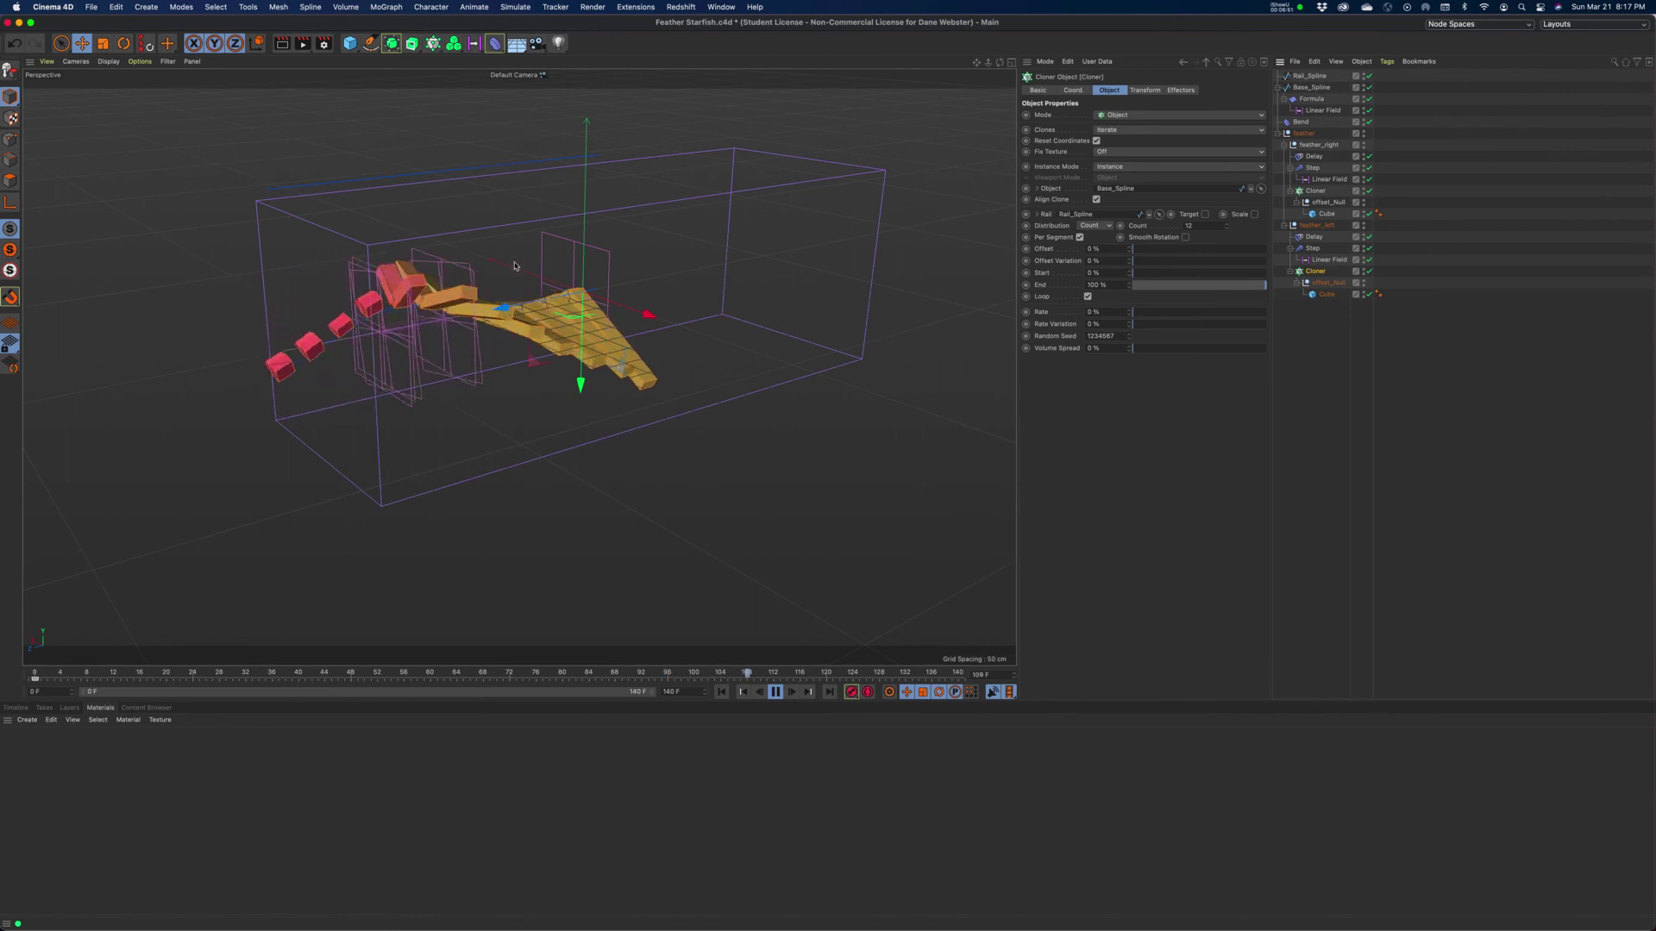
- During playback, move Rail_Spline straight down below the feather and bring it back up to the feather's height
{"action": "left_click", "coordinate": [1309, 76]}
{"action": "left_click_drag", "start_coordinate": [584, 90], "coordinate": [560, 331]}
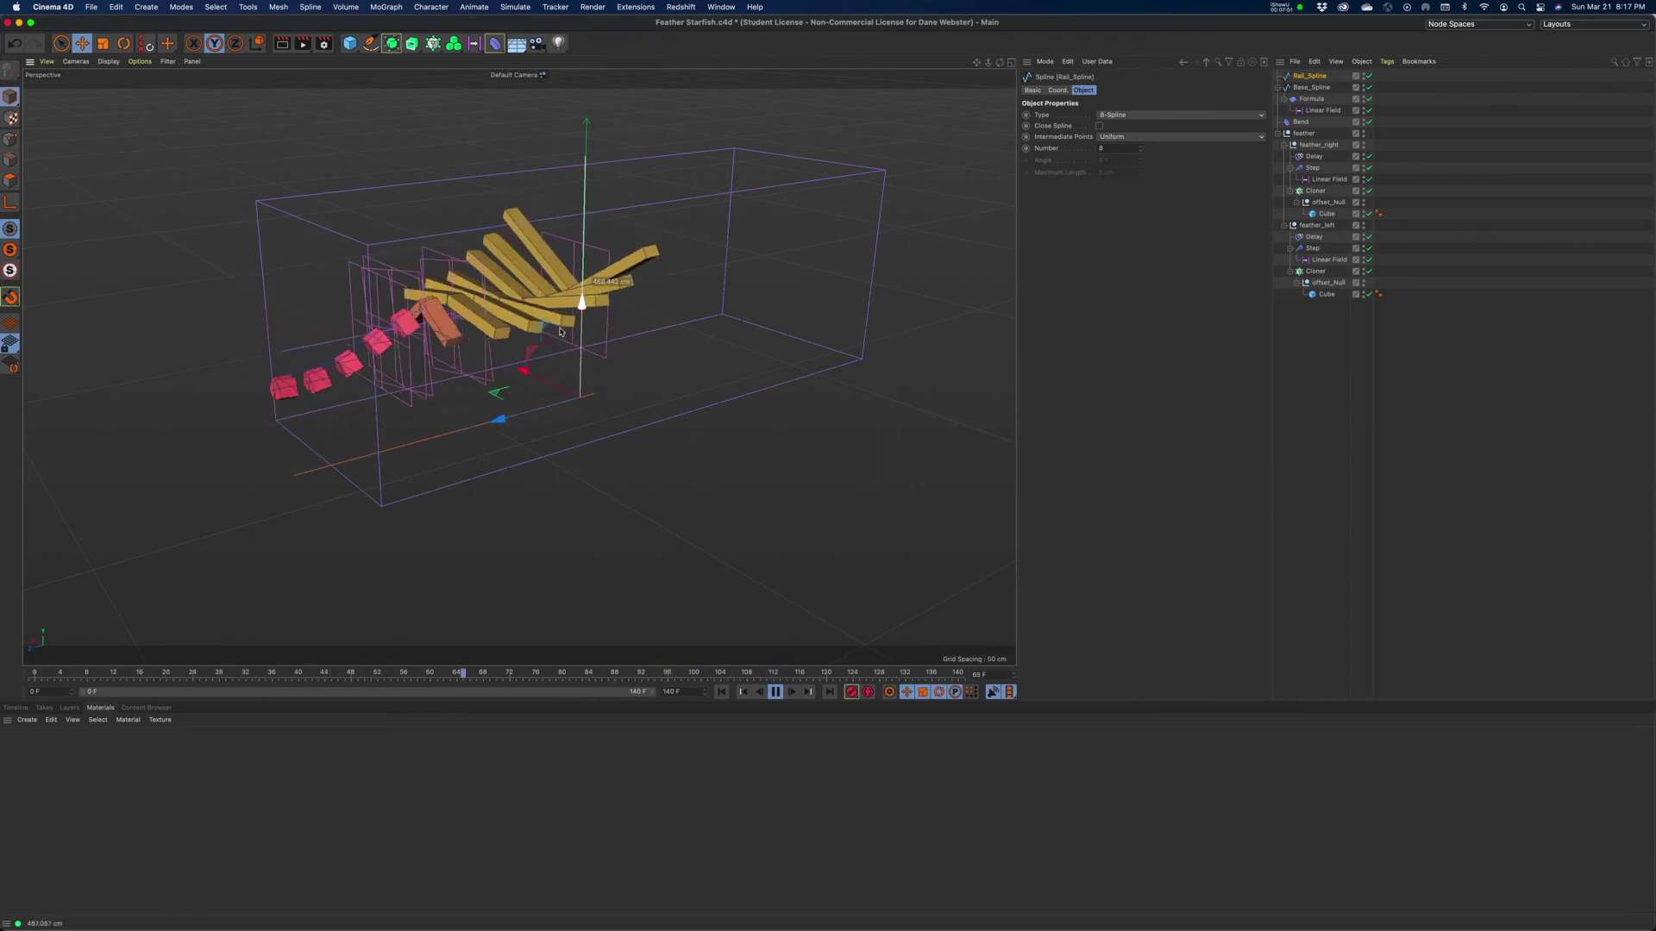
{"action": "left_click_drag", "start_coordinate": [560, 331], "coordinate": [568, 252]}
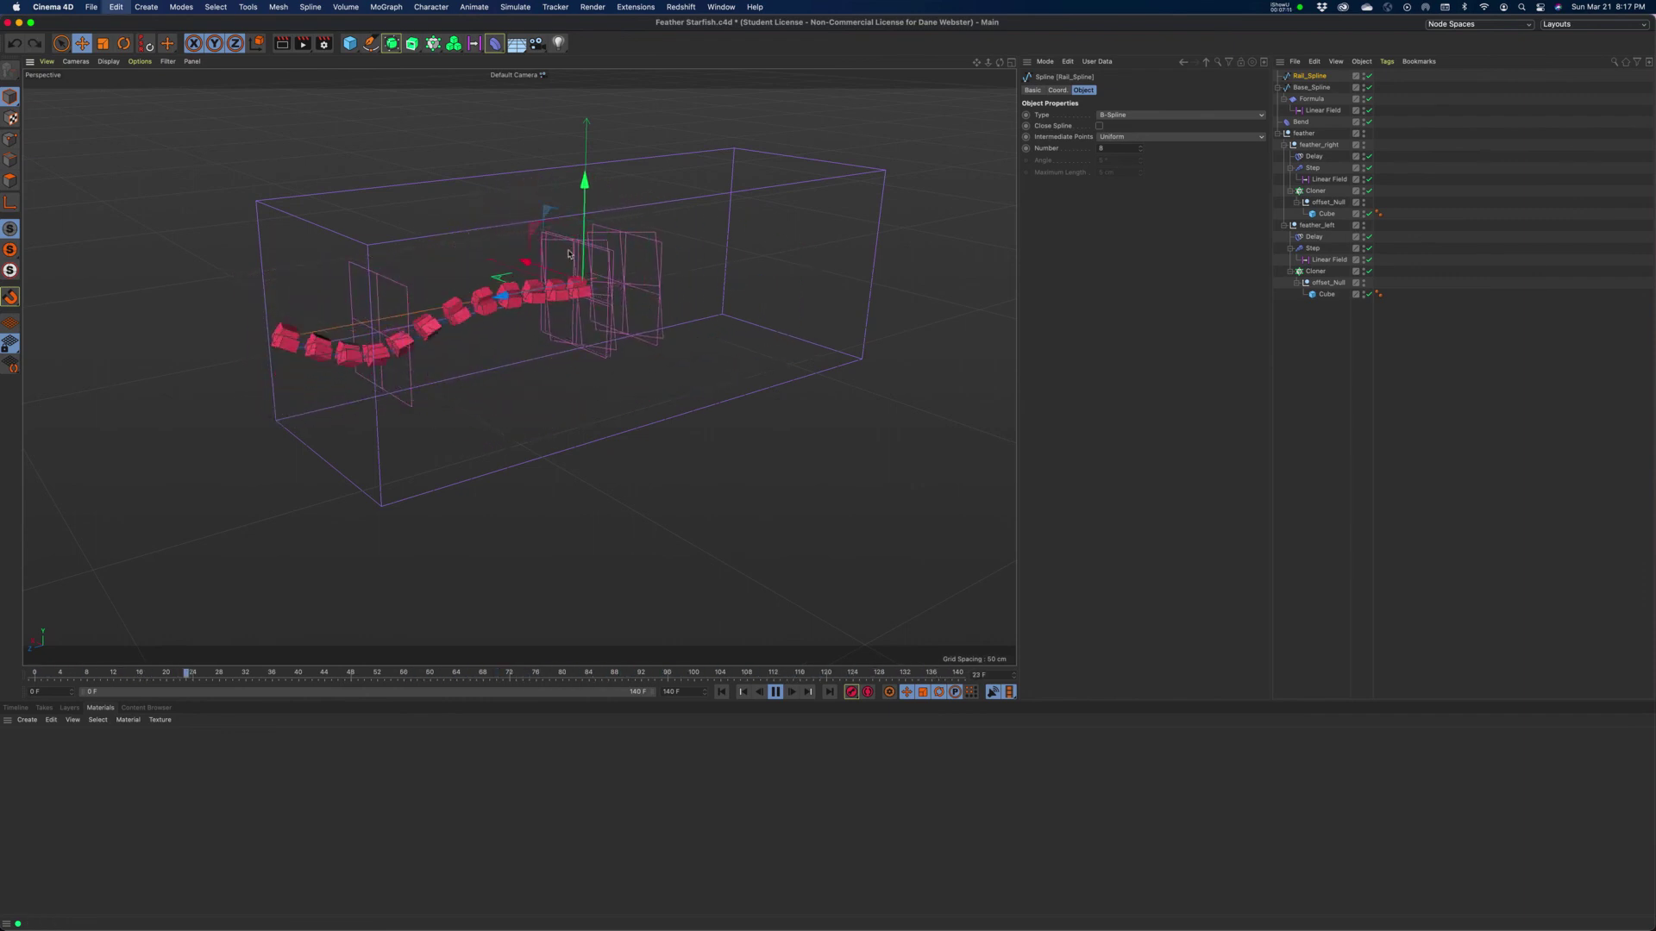